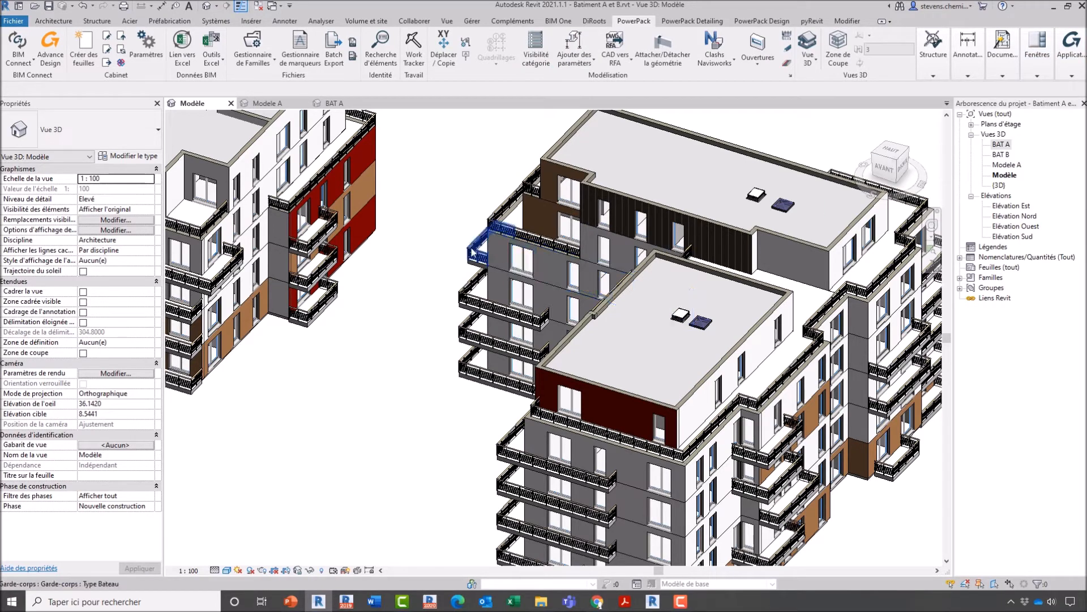
# Toggle the section box of the Modèle 3D view on and off around both buildings
pyautogui.scroll(-5, 498, 256)
pyautogui.moveTo(497, 266); pyautogui.dragTo(494, 330, button='middle')
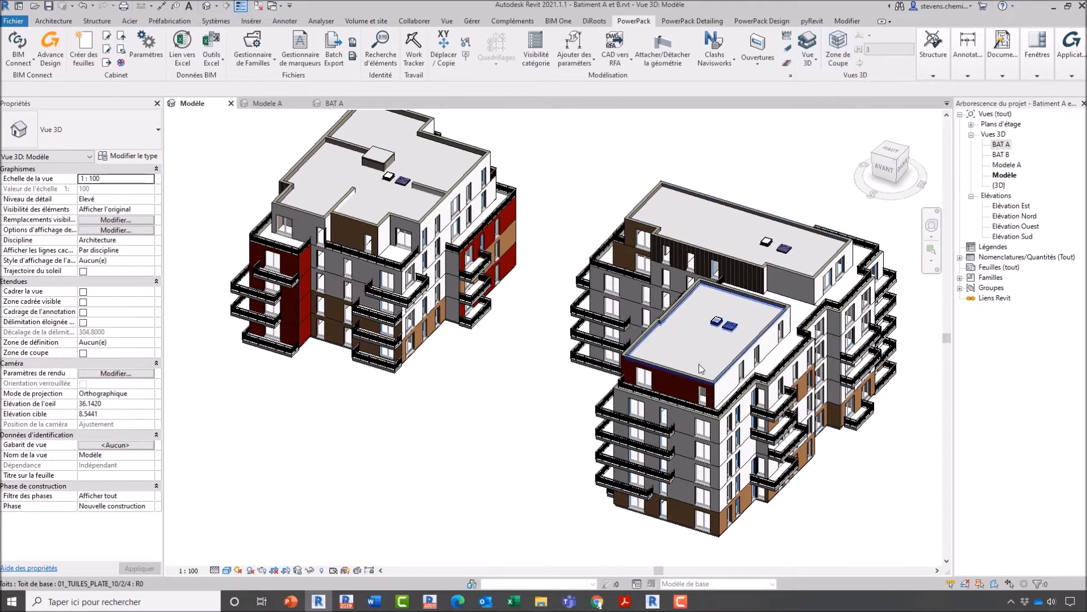
pyautogui.scroll(-1, 705, 360)
pyautogui.keyDown('shift'); pyautogui.moveTo(710, 358); pyautogui.dragTo(717, 345, button='middle'); pyautogui.keyUp('shift')
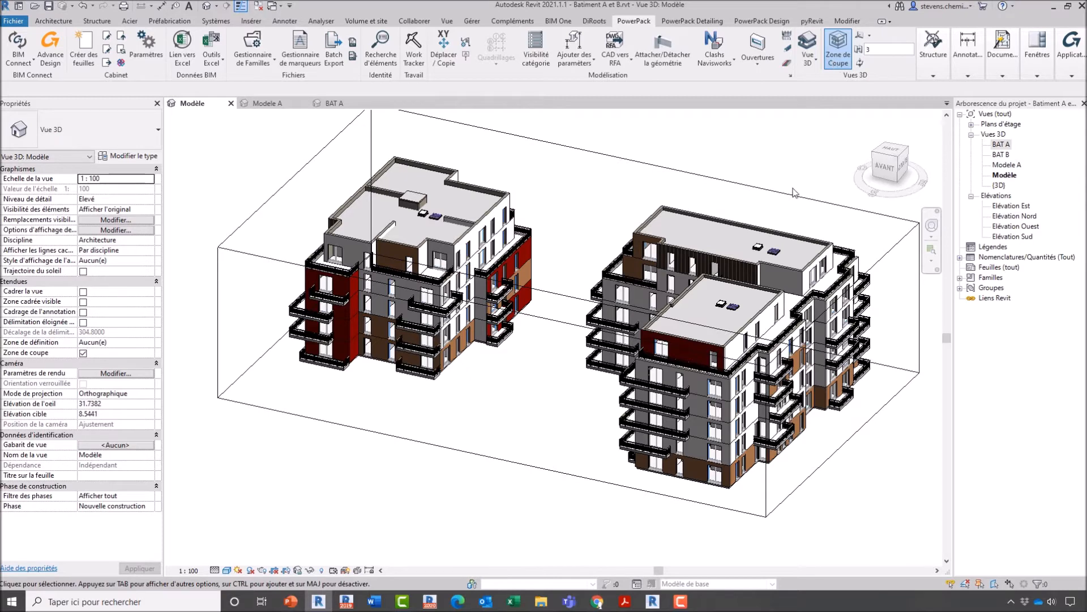
pyautogui.click(838, 48)
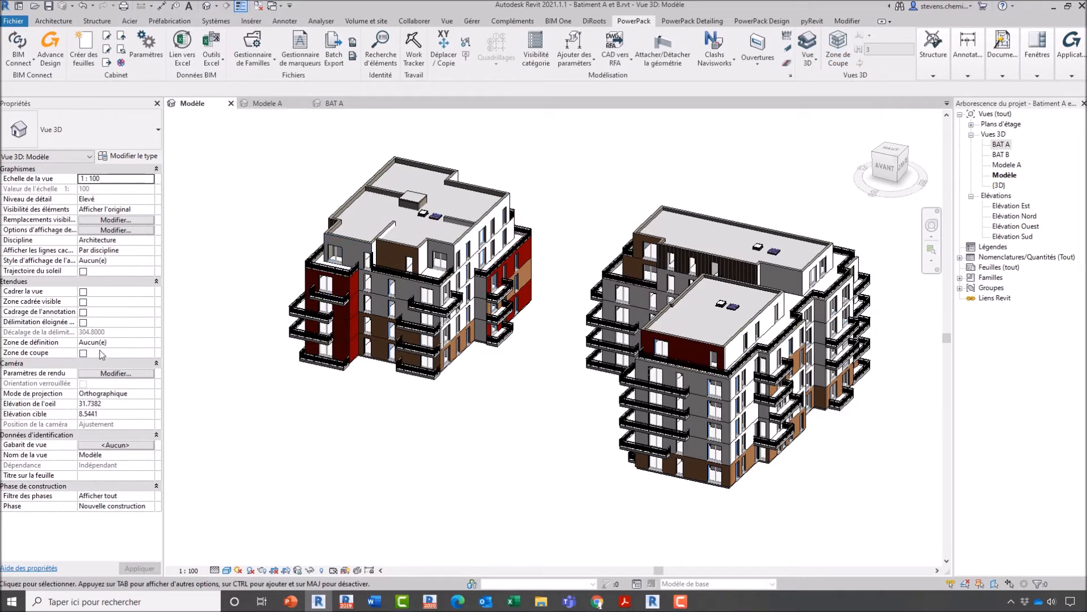
# Enable Zone de coupe for the view and pull the section box's left face inwards through the left building
pyautogui.click(83, 353)
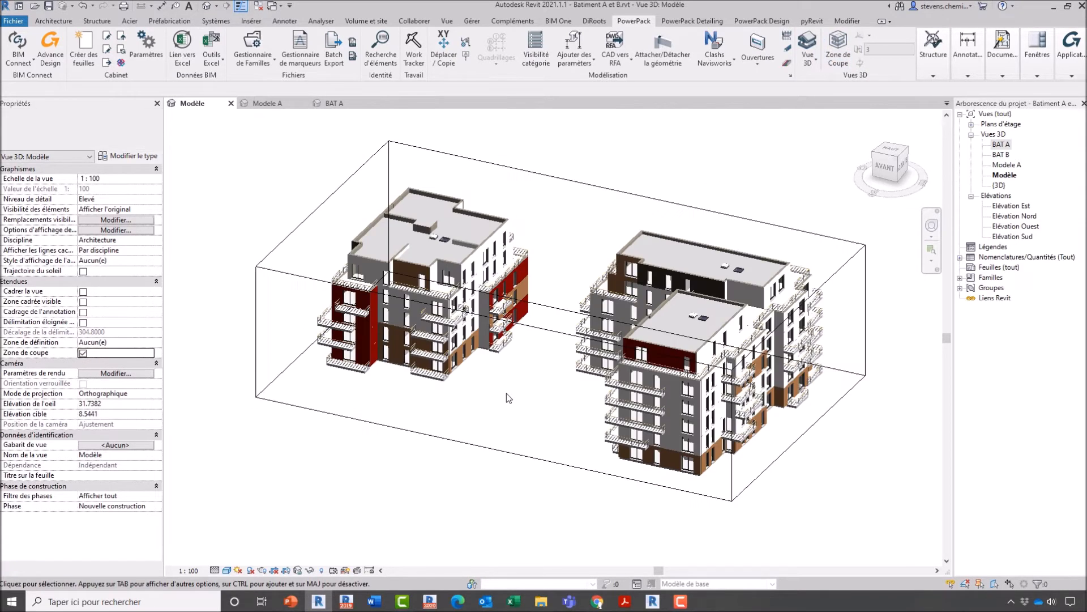
pyautogui.click(508, 452)
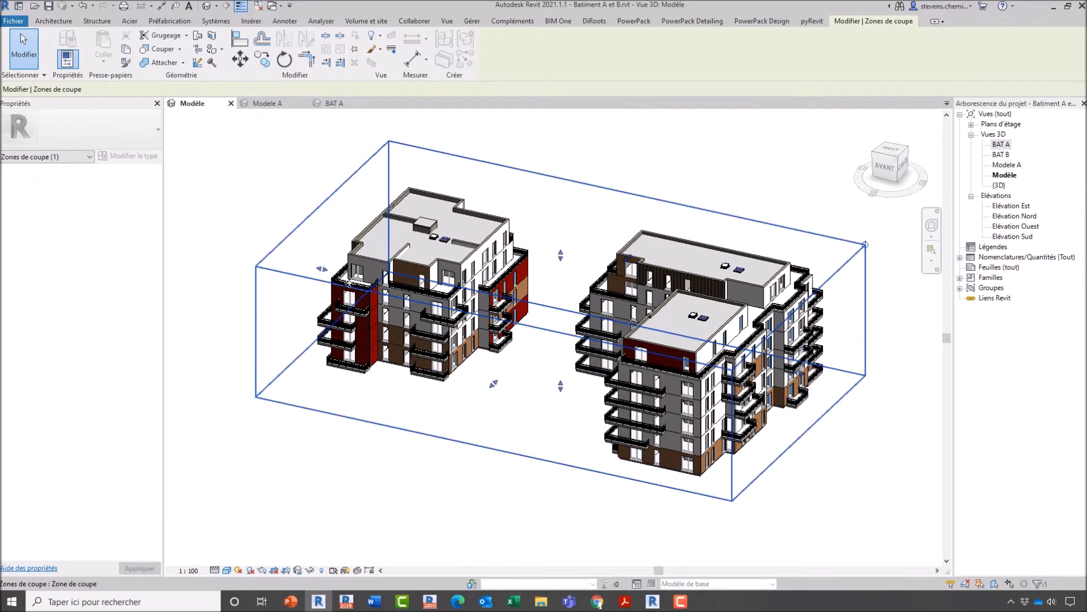
pyautogui.moveTo(322, 268); pyautogui.dragTo(470, 305)
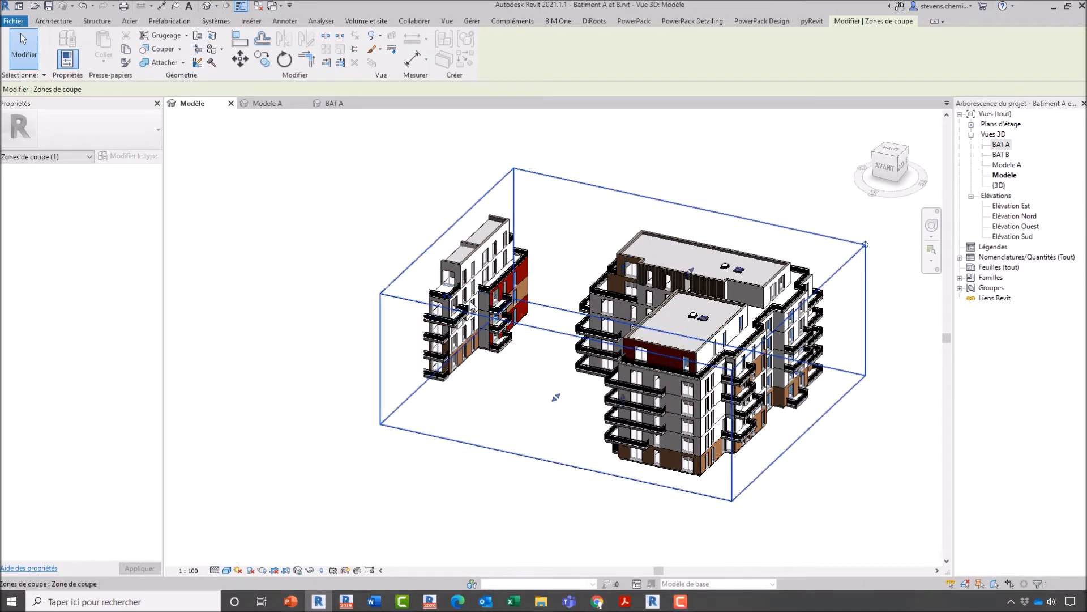
# Pull the section box's back and front faces inwards so that they cut through the buildings
pyautogui.keyDown('shift'); pyautogui.moveTo(492, 190); pyautogui.dragTo(608, 377, button='middle'); pyautogui.keyUp('shift')
pyautogui.scroll(3, 539, 360)
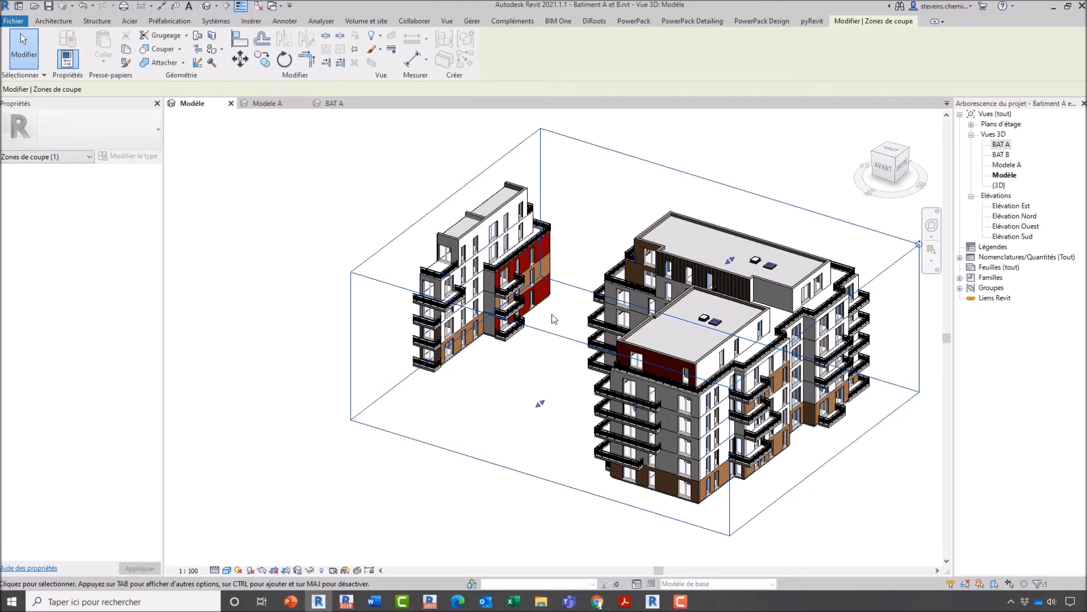
pyautogui.moveTo(560, 300); pyautogui.dragTo(485, 322, button='middle')
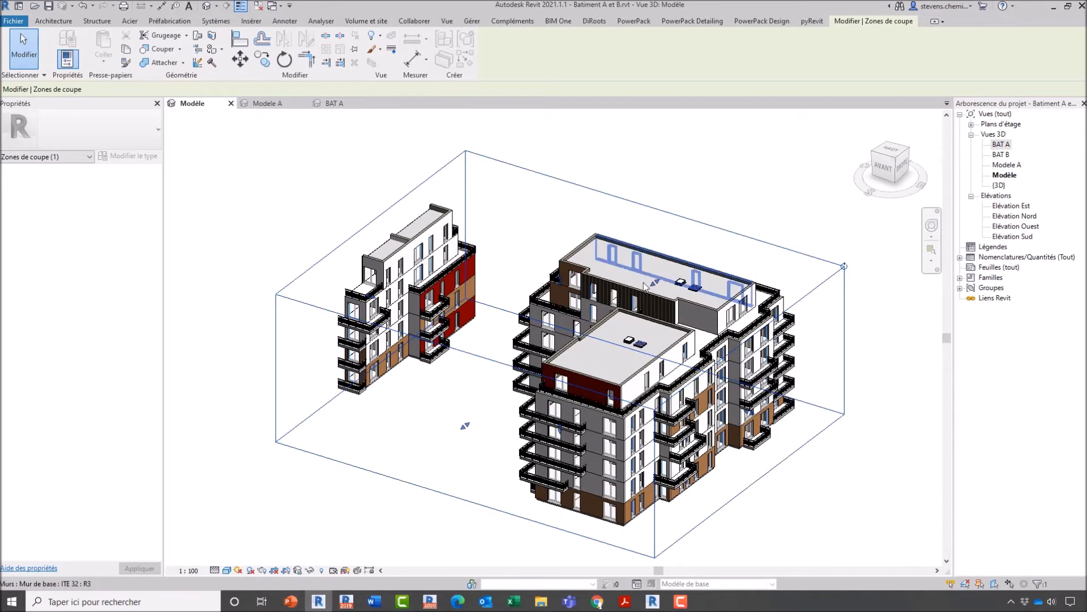
pyautogui.moveTo(659, 285); pyautogui.dragTo(597, 332)
pyautogui.moveTo(467, 429); pyautogui.dragTo(520, 388)
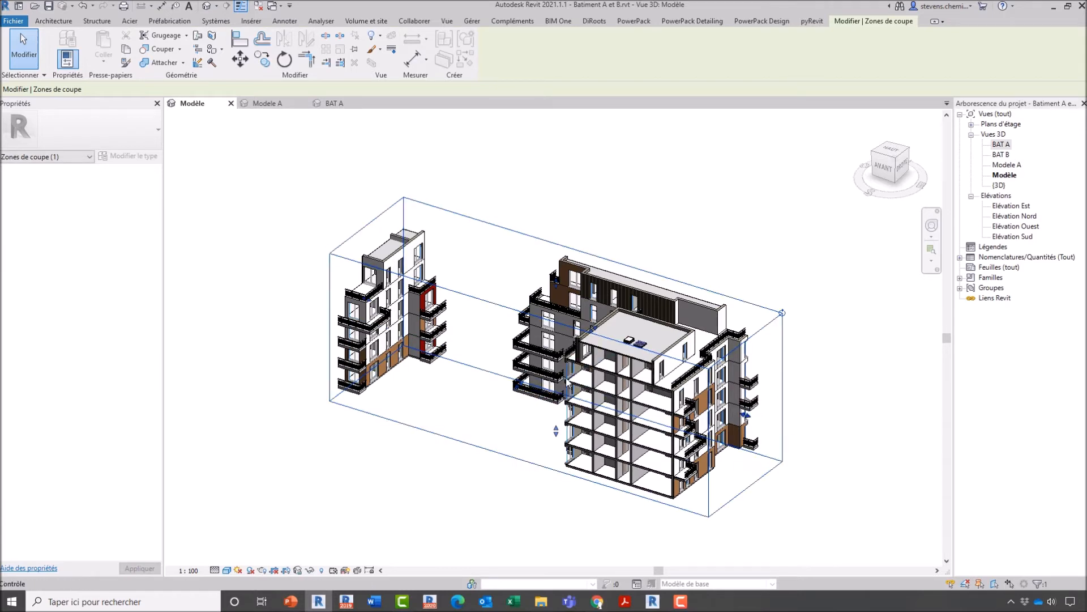
# Try to grab the section box's end-face control beside the right building's balcony railings
pyautogui.scroll(-1, 559, 448)
pyautogui.keyDown('shift'); pyautogui.moveTo(559, 447); pyautogui.dragTo(397, 440, button='middle'); pyautogui.keyUp('shift')
pyautogui.scroll(3, 397, 439)
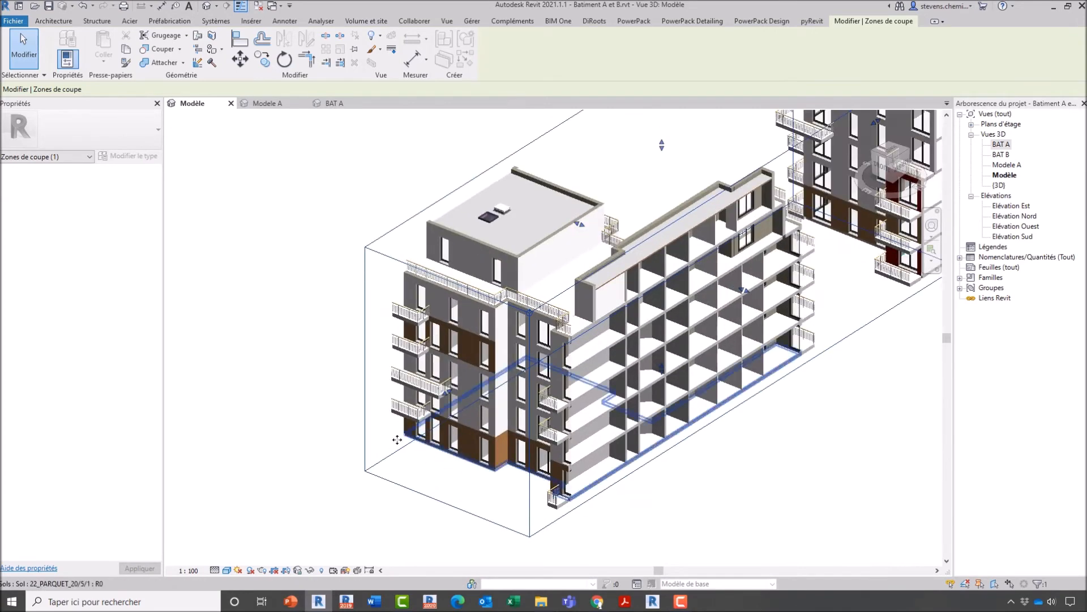
pyautogui.scroll(2, 422, 419)
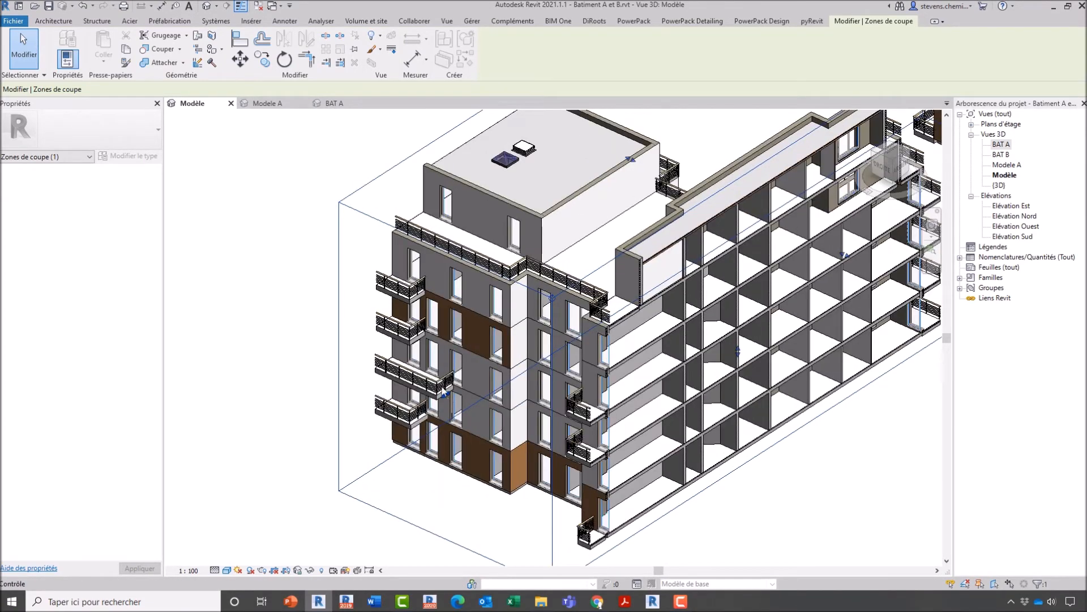
pyautogui.click(444, 390)
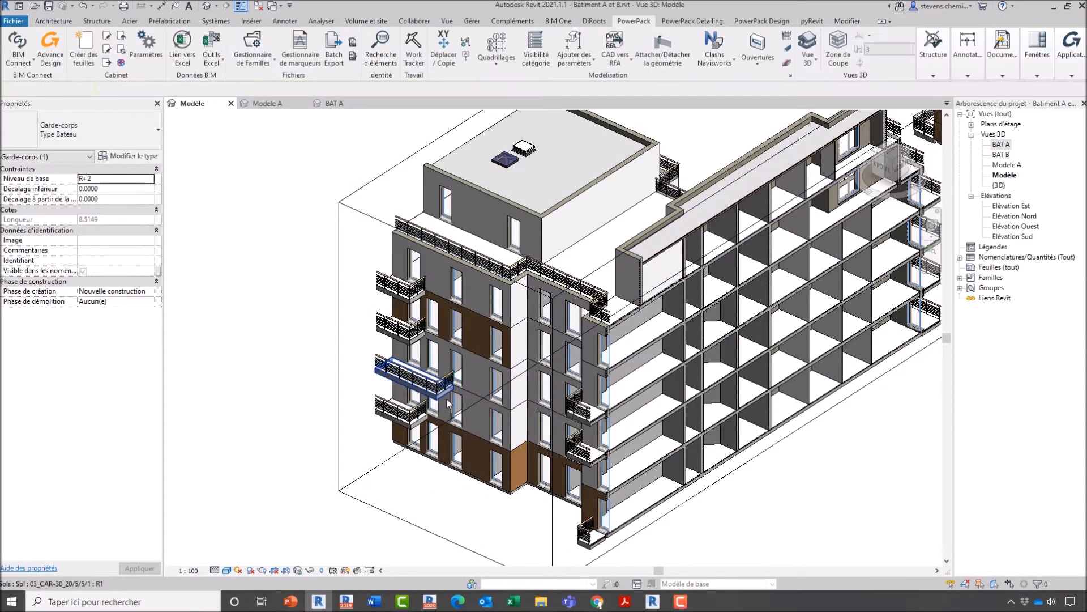
pyautogui.click(341, 327)
pyautogui.press('ctrl')
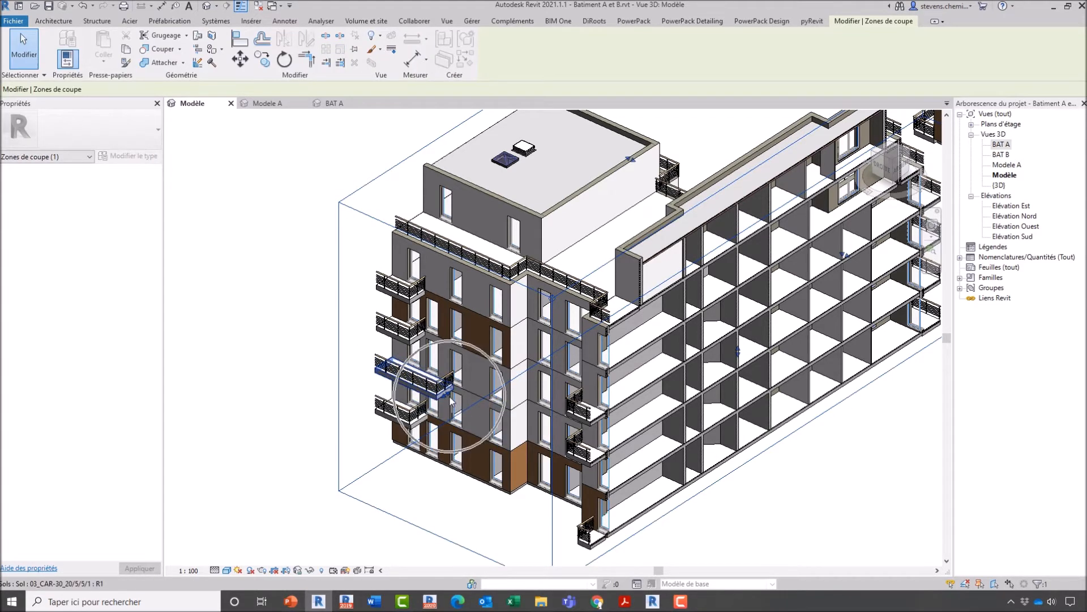
pyautogui.press('ctrl')
pyautogui.press('ctrl')
pyautogui.press('ctrl')
pyautogui.press('ctrl')
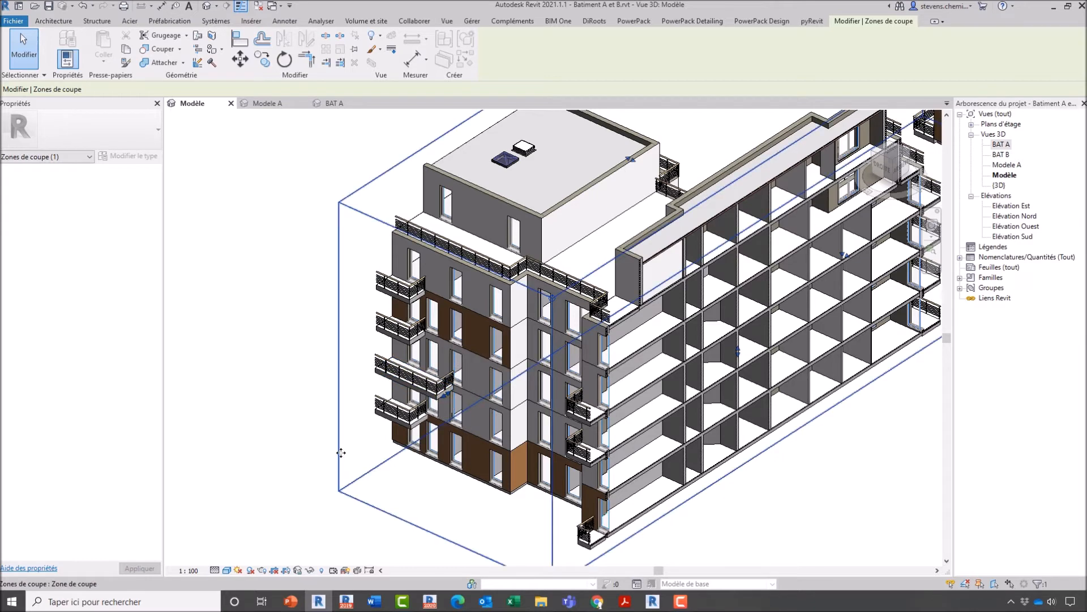
pyautogui.press('Escape')
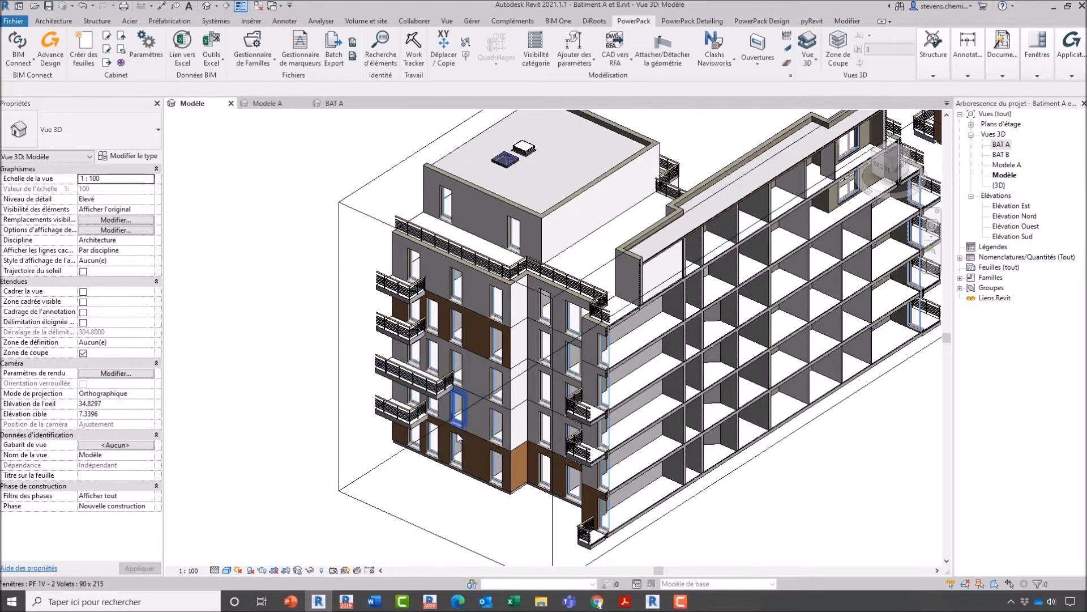
# Reselect the section box and pull its end face inwards through the balcony end of the right building
pyautogui.click(339, 360)
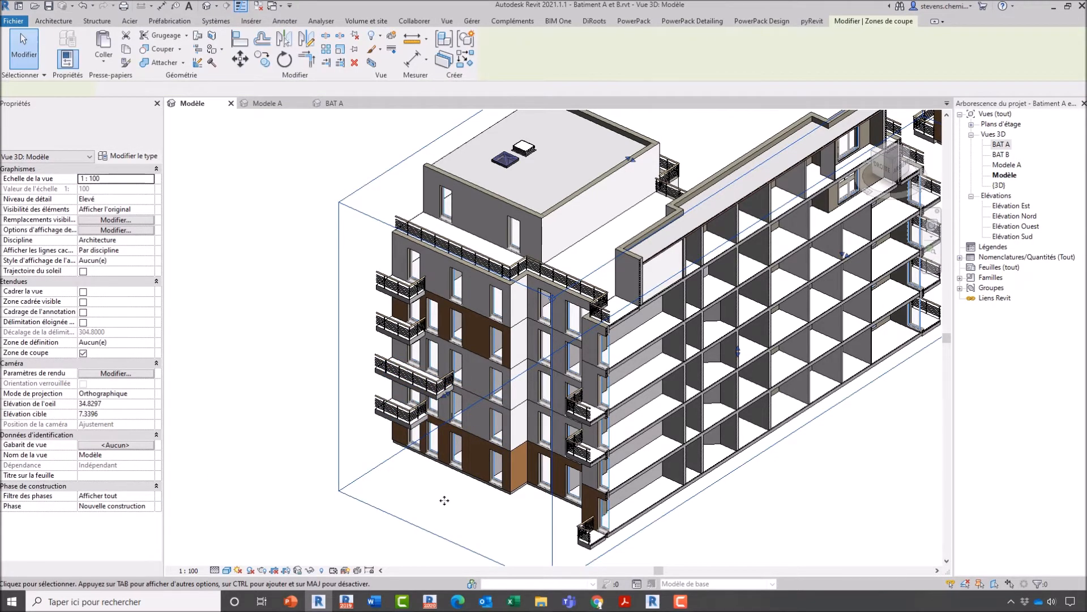
pyautogui.moveTo(445, 394); pyautogui.dragTo(542, 321)
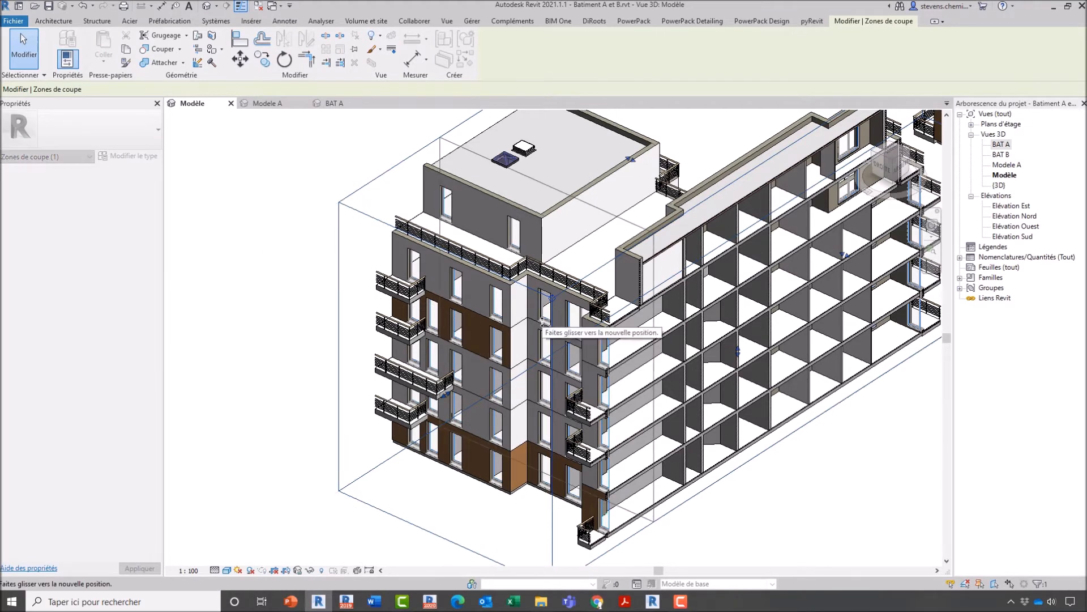
pyautogui.scroll(-3, 451, 367)
pyautogui.keyDown('shift'); pyautogui.moveTo(361, 364); pyautogui.dragTo(654, 456, button='middle'); pyautogui.keyUp('shift')
# Turn the view's section box off and on again so that it encloses both complete buildings
pyautogui.click(652, 453)
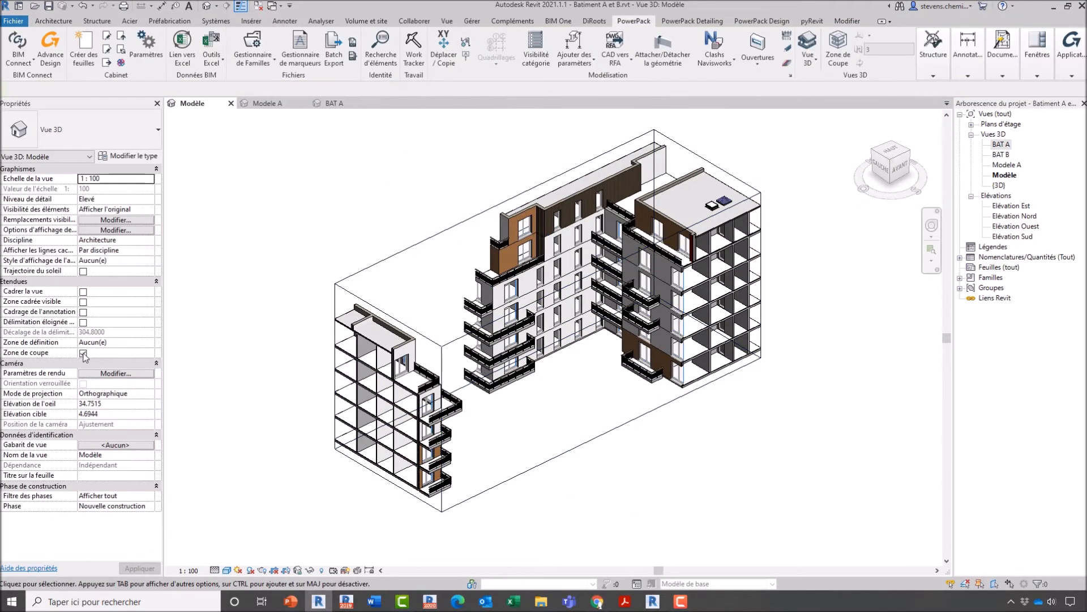
pyautogui.keyDown('shift'); pyautogui.moveTo(668, 241); pyautogui.dragTo(548, 268, button='middle'); pyautogui.keyUp('shift')
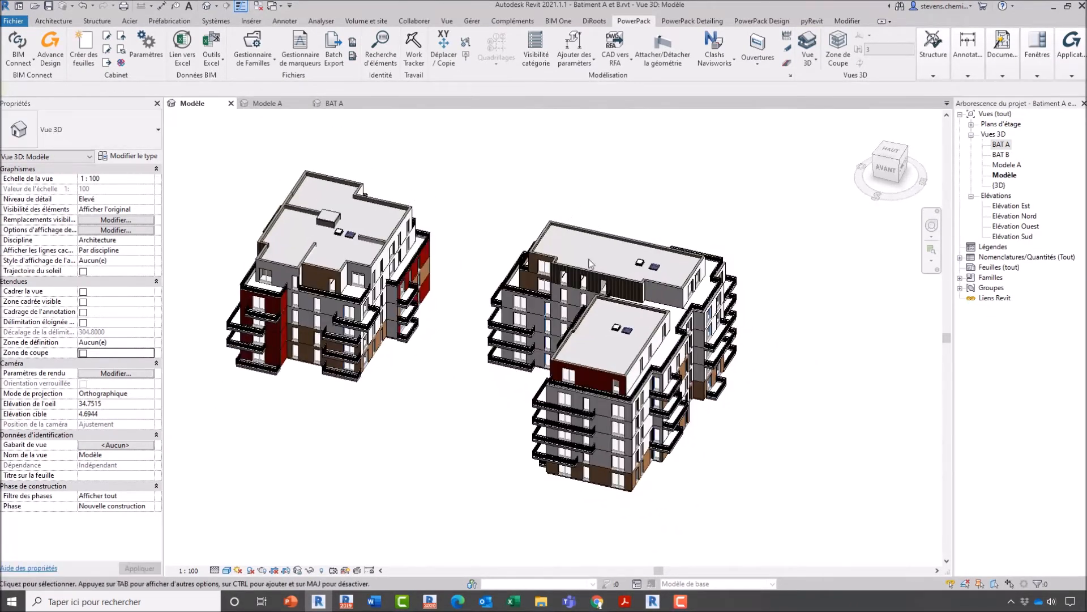
pyautogui.click(848, 53)
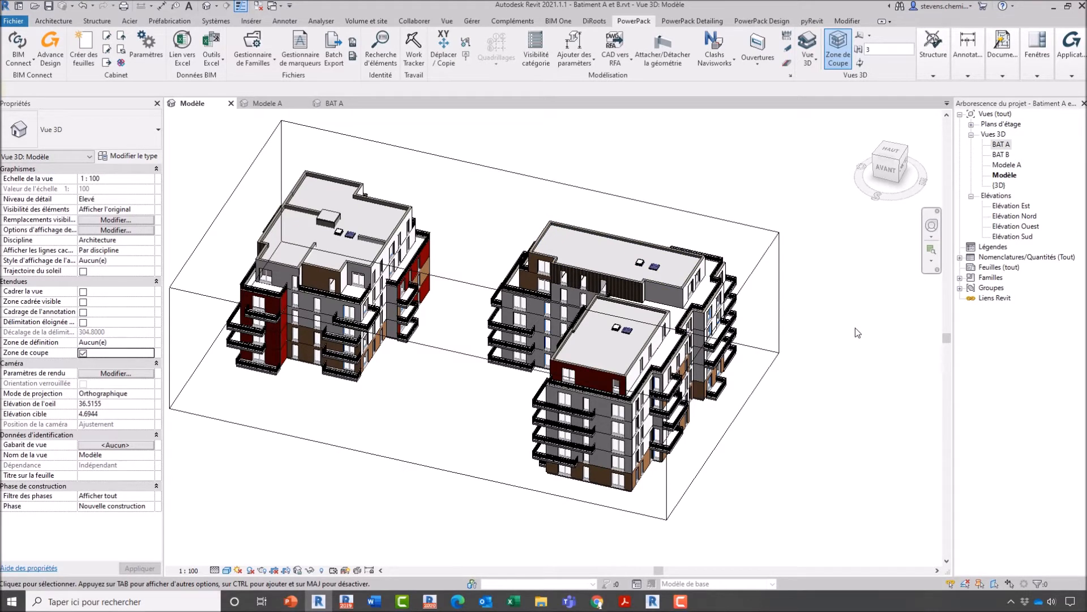
pyautogui.keyDown('shift'); pyautogui.moveTo(777, 453); pyautogui.dragTo(767, 444, button='middle'); pyautogui.keyUp('shift')
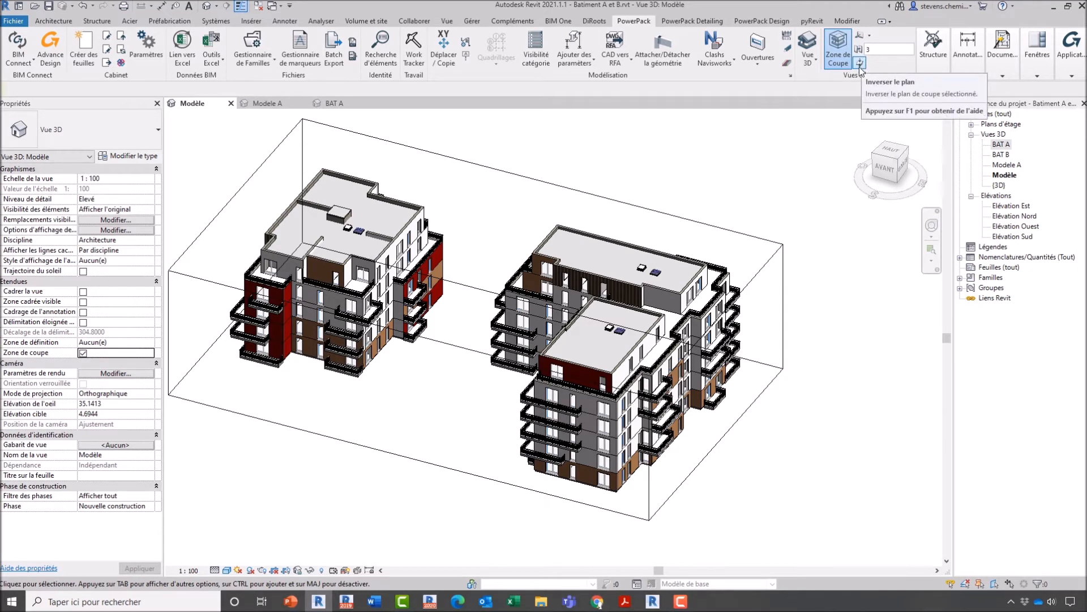
pyautogui.keyDown('shift'); pyautogui.moveTo(809, 378); pyautogui.dragTo(824, 397, button='middle'); pyautogui.keyUp('shift')
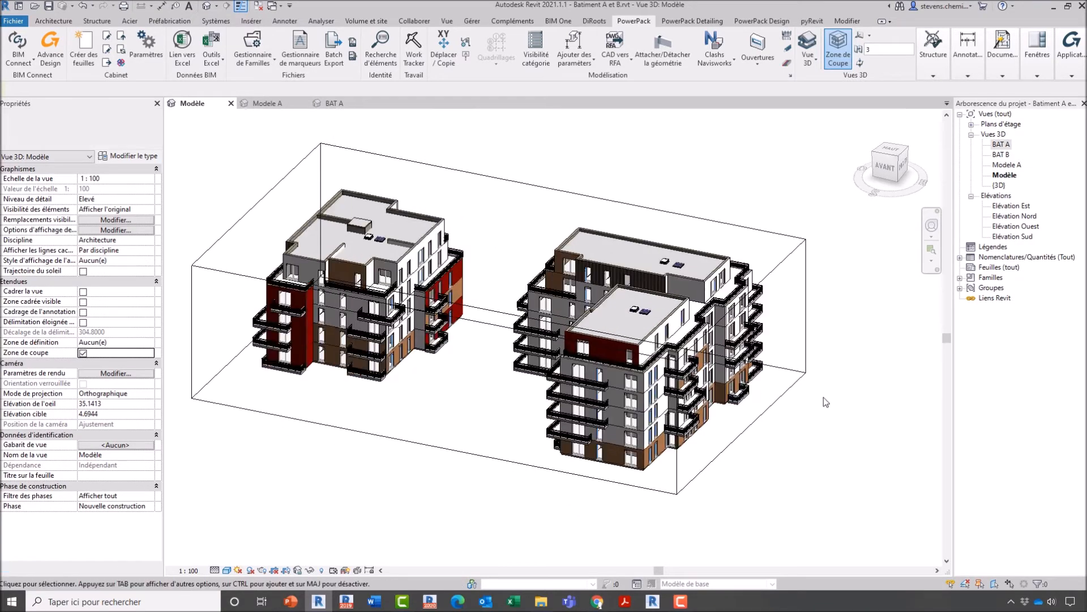
pyautogui.scroll(1, 835, 420)
pyautogui.moveTo(834, 434); pyautogui.dragTo(855, 453, button='middle')
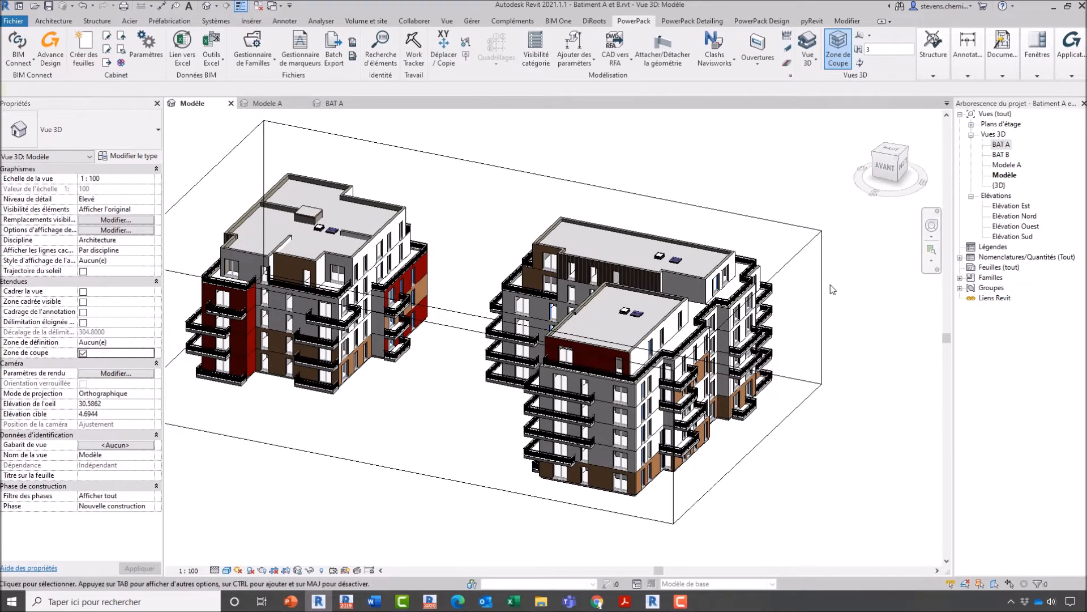
pyautogui.keyDown('shift'); pyautogui.moveTo(862, 521); pyautogui.dragTo(901, 493, button='middle'); pyautogui.keyUp('shift')
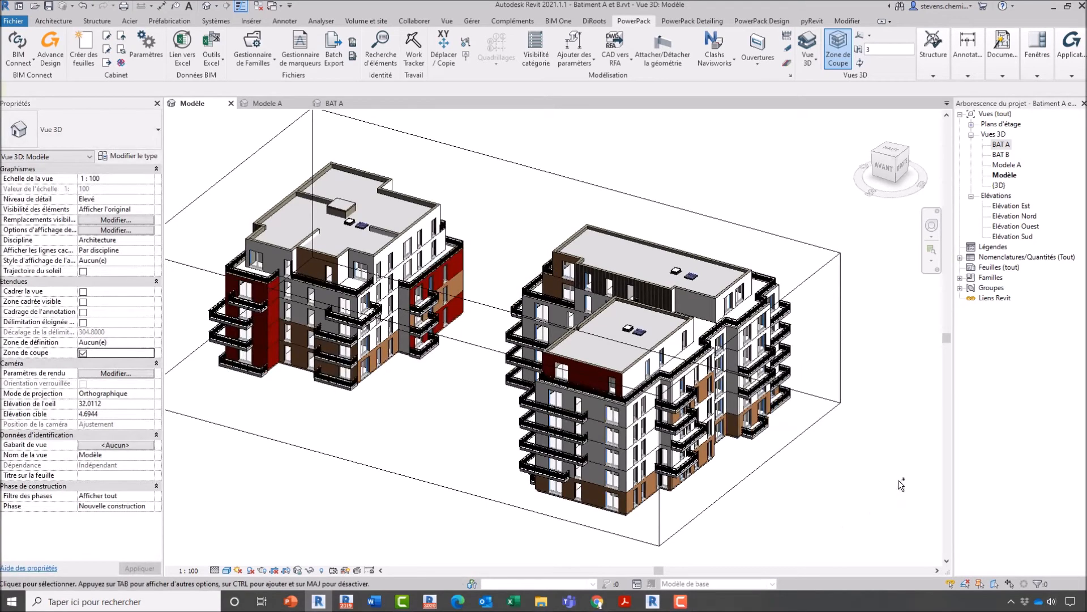
# Step the section box's right face inwards in increments of 3 through most of the right building
pyautogui.press('Left')
pyautogui.press('Left')
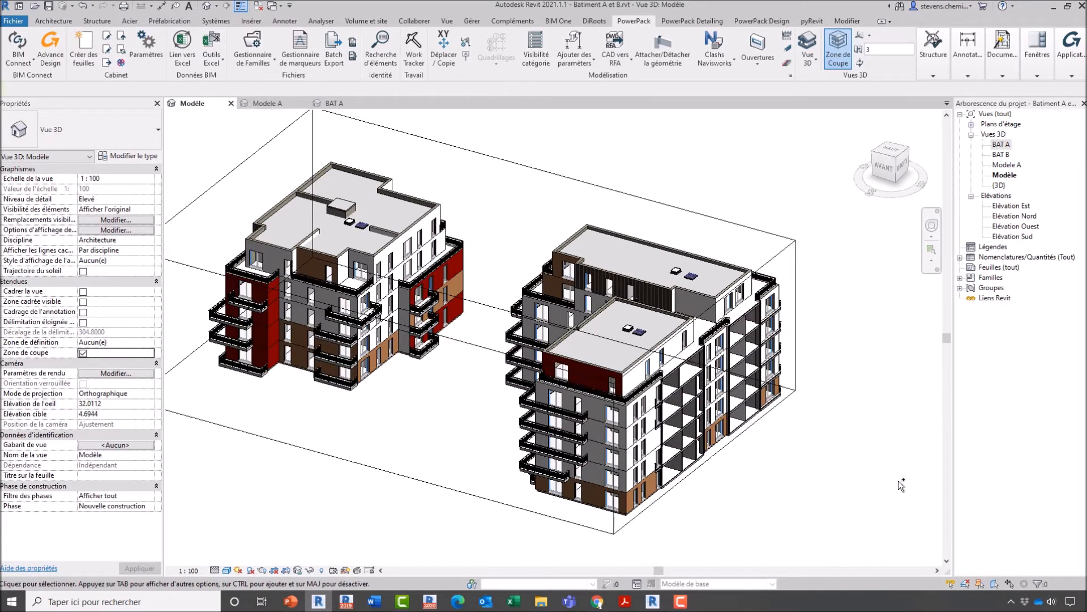
pyautogui.press('Left')
pyautogui.press('Left')
pyautogui.press('Left')
pyautogui.press('Left')
pyautogui.press('Left')
pyautogui.press('Left')
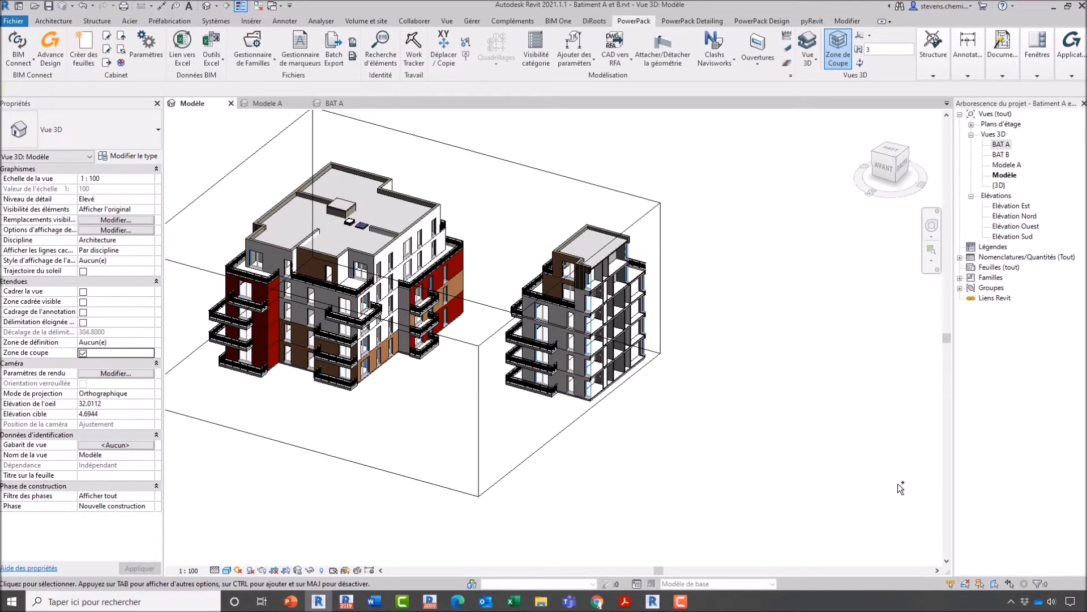
# Step the section box's right face back outwards in increments of 3 until it encloses the whole right building
pyautogui.hotkey('ctrl', 'Right')
pyautogui.hotkey('ctrl', 'Right')
pyautogui.hotkey('ctrl', 'Right')
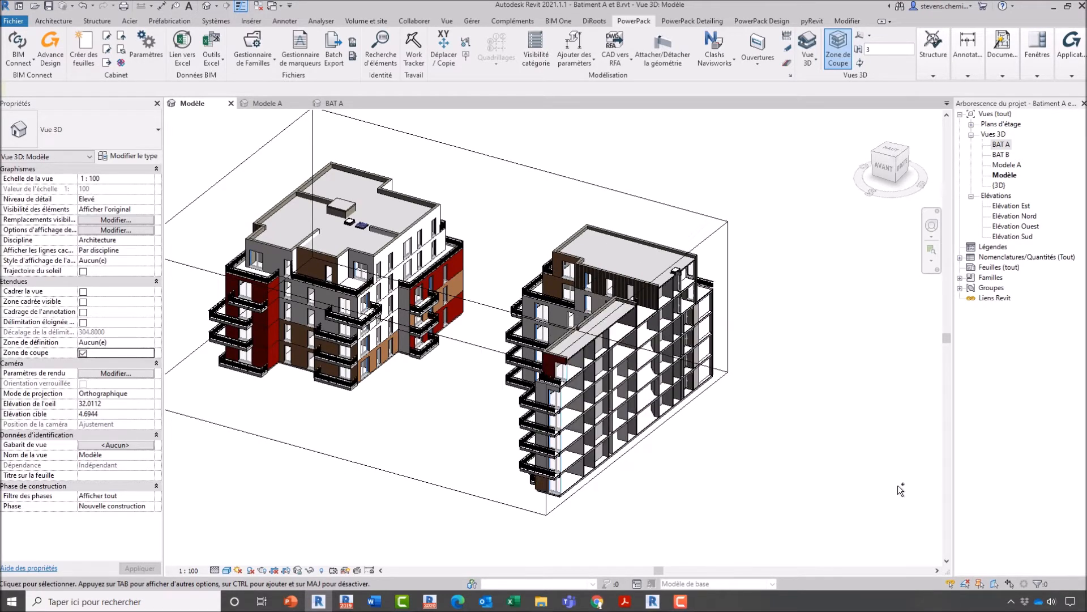
pyautogui.hotkey('ctrl', 'Right')
pyautogui.hotkey('ctrl', 'Right')
pyautogui.hotkey('ctrl', 'Right')
pyautogui.hotkey('ctrl', 'Right')
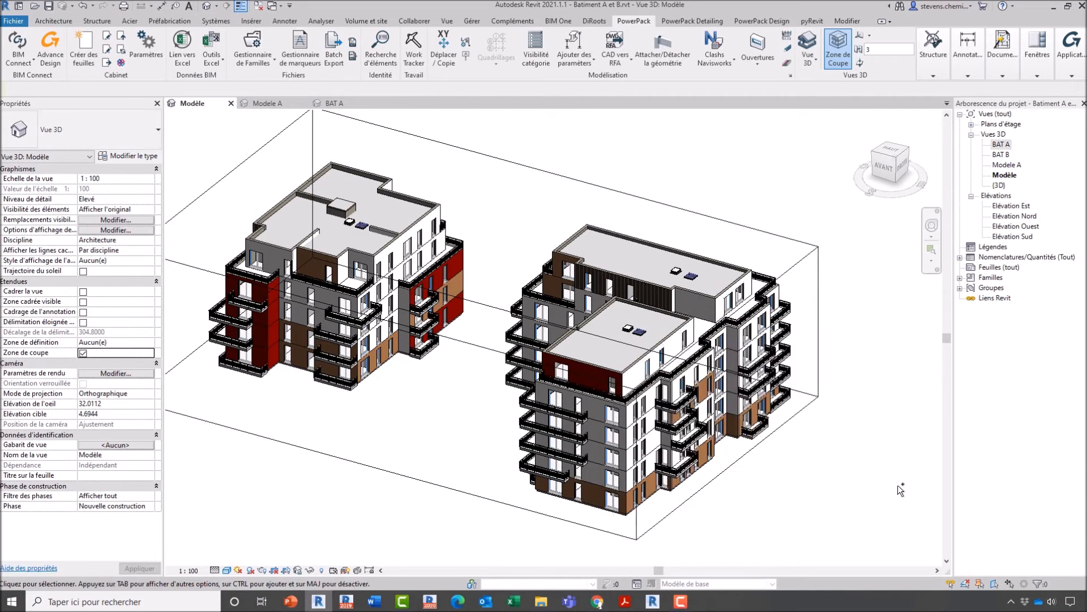
pyautogui.hotkey('ctrl', 'Right')
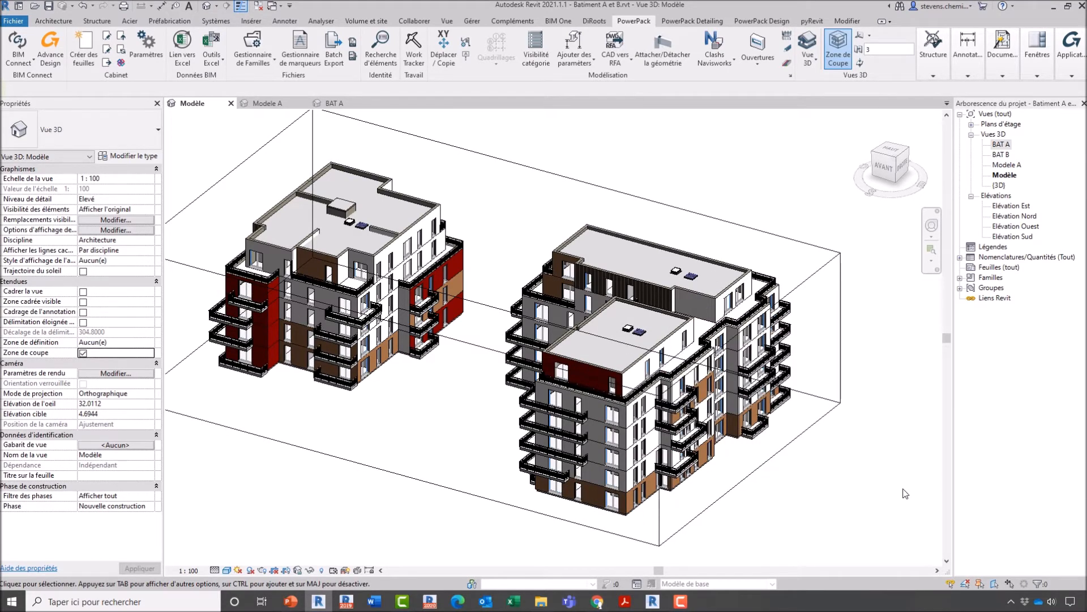
# Set the section box increment to 1 and step its right face inwards until the right building's facade is cut open
pyautogui.hotkey('ctrl', 'Left')
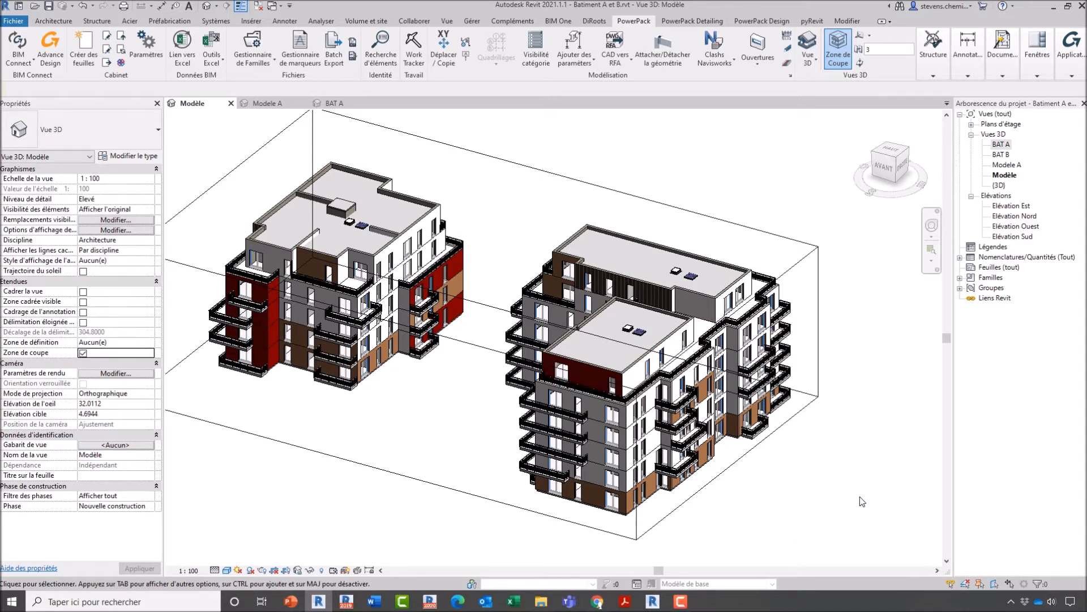
pyautogui.moveTo(844, 488); pyautogui.dragTo(872, 507, button='middle')
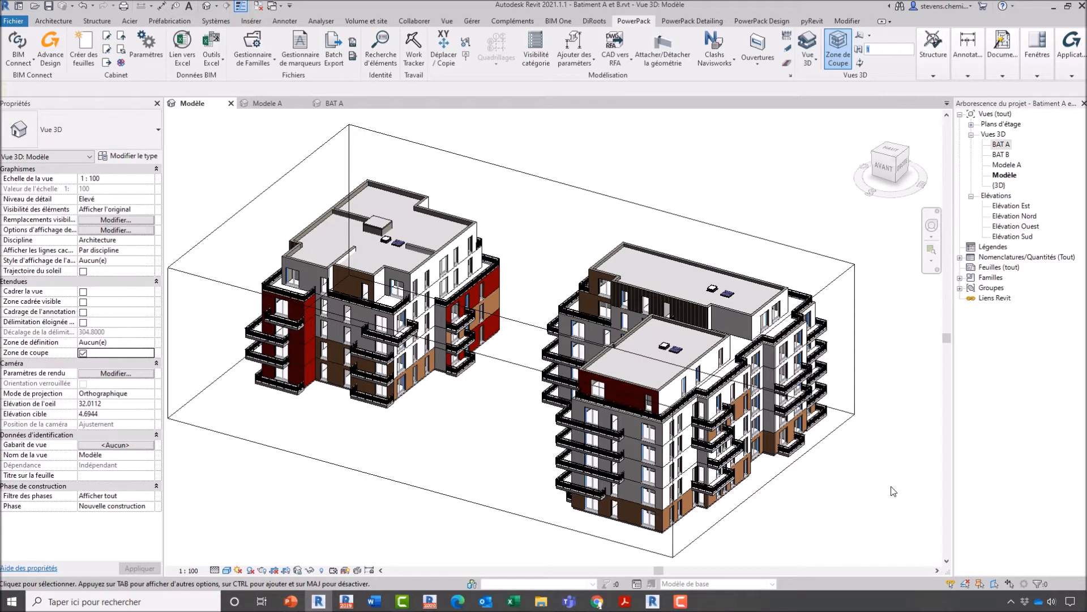
pyautogui.hotkey('ctrl', 'Right')
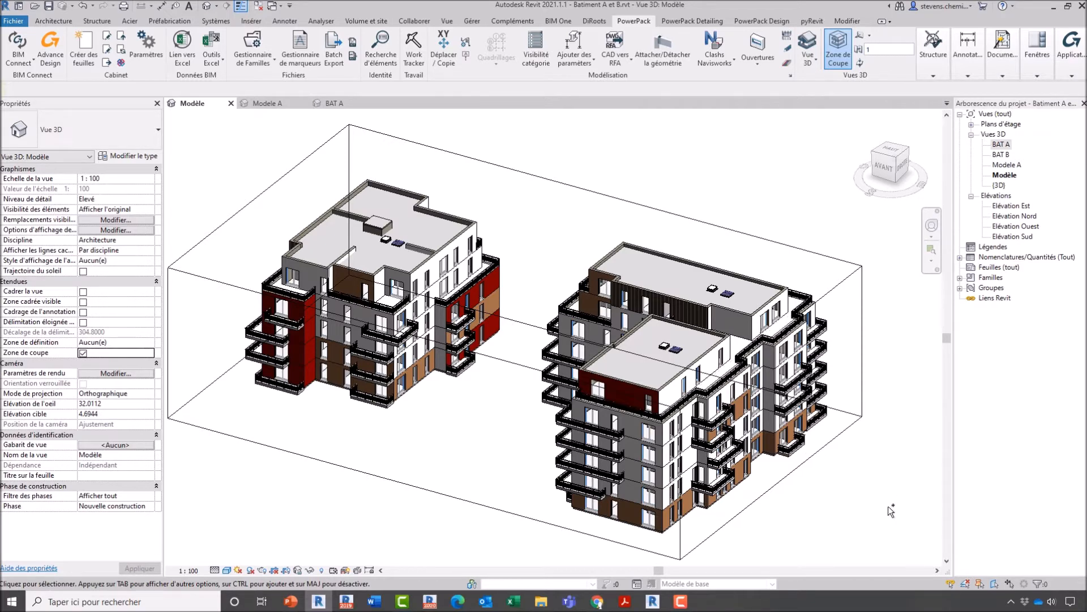
pyautogui.hotkey('ctrl', 'Left')
pyautogui.hotkey('ctrl', 'Left')
pyautogui.hotkey('ctrl', 'Left')
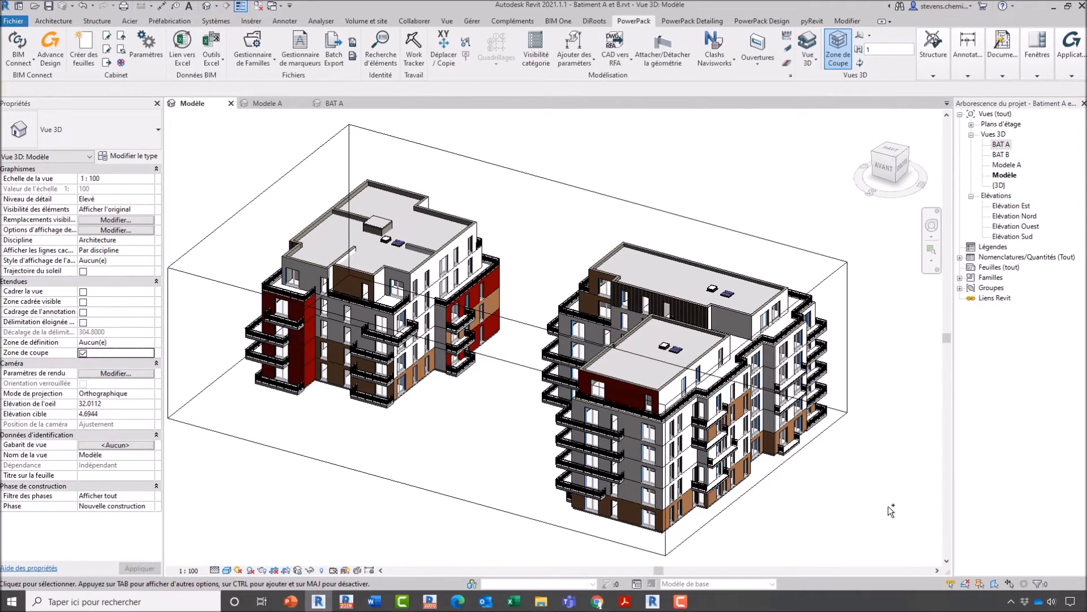
pyautogui.hotkey('ctrl', 'Left')
pyautogui.hotkey('ctrl', 'Left')
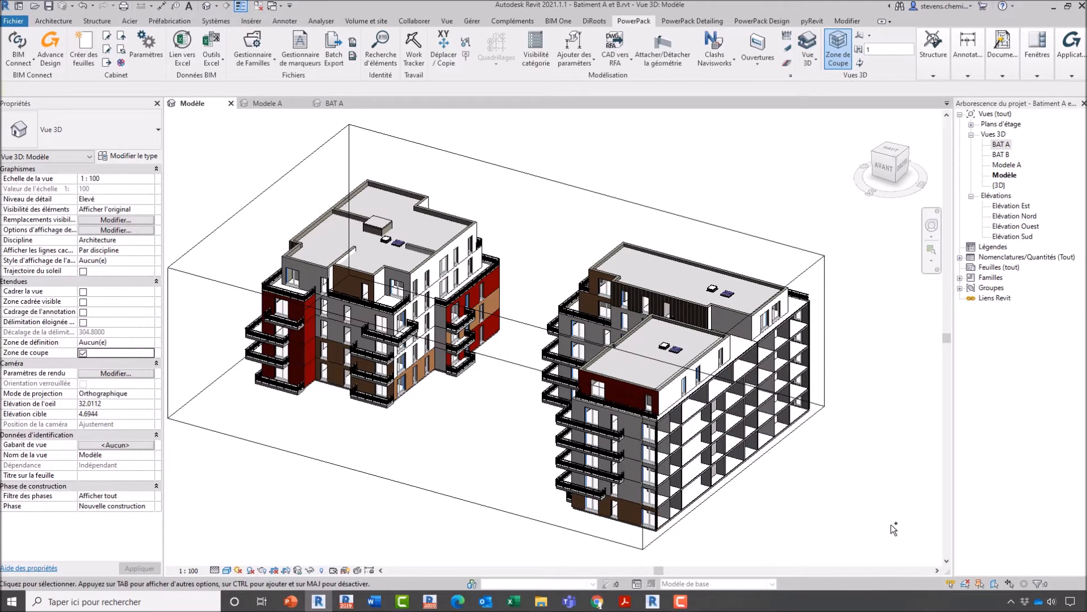
pyautogui.hotkey('ctrl', 'Left')
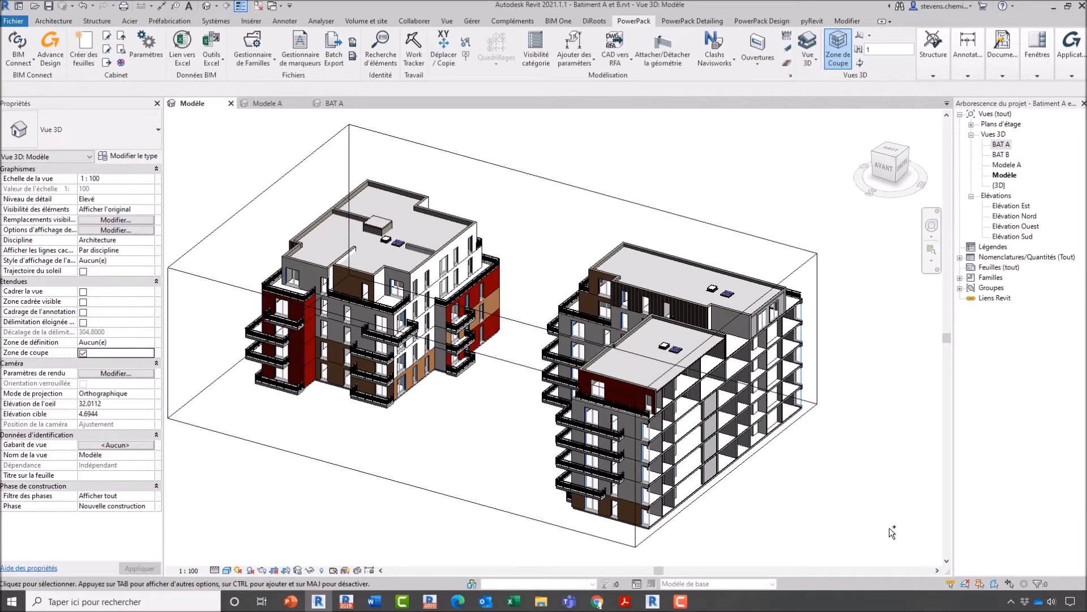
# Step the section box's right face further inwards in increments of 1 to cut deeper into the right building
pyautogui.hotkey('ctrl', 'Left')
pyautogui.hotkey('ctrl', 'Left')
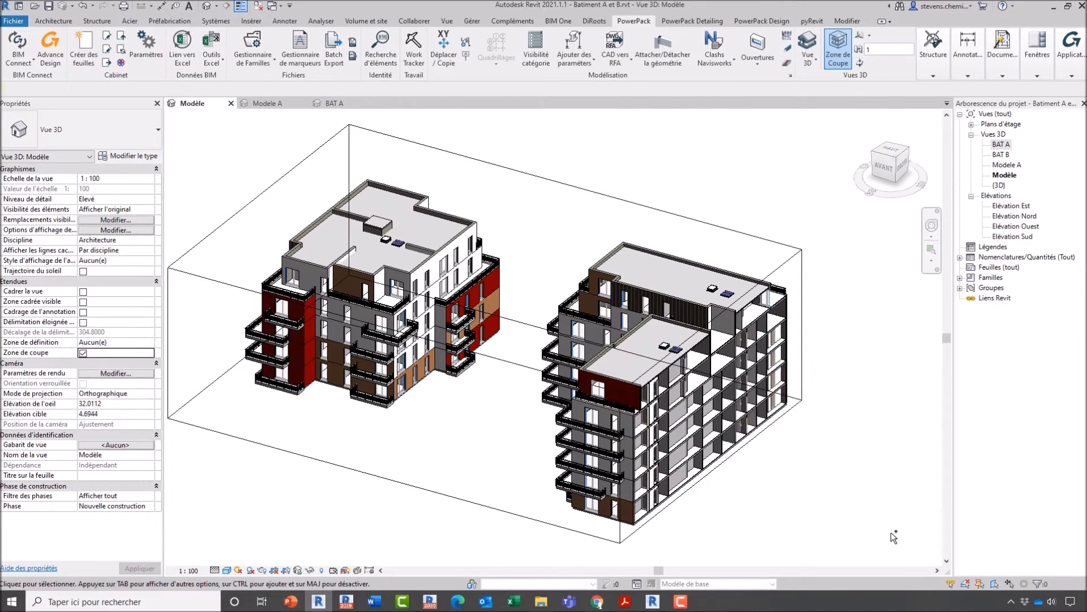
pyautogui.hotkey('ctrl', 'Left')
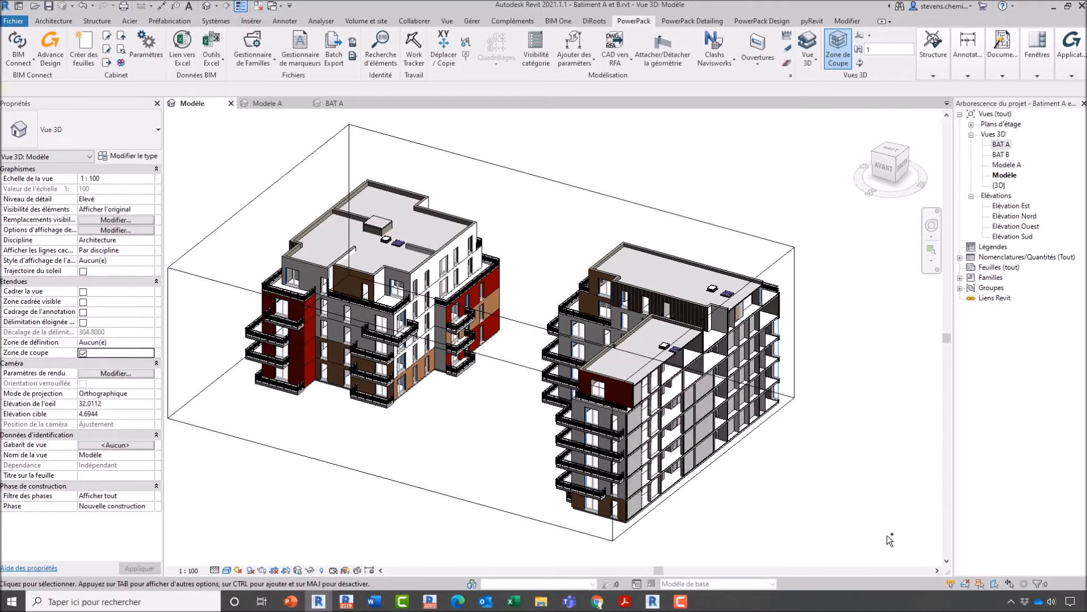
pyautogui.hotkey('ctrl', 'Left')
pyautogui.hotkey('ctrl', 'Left')
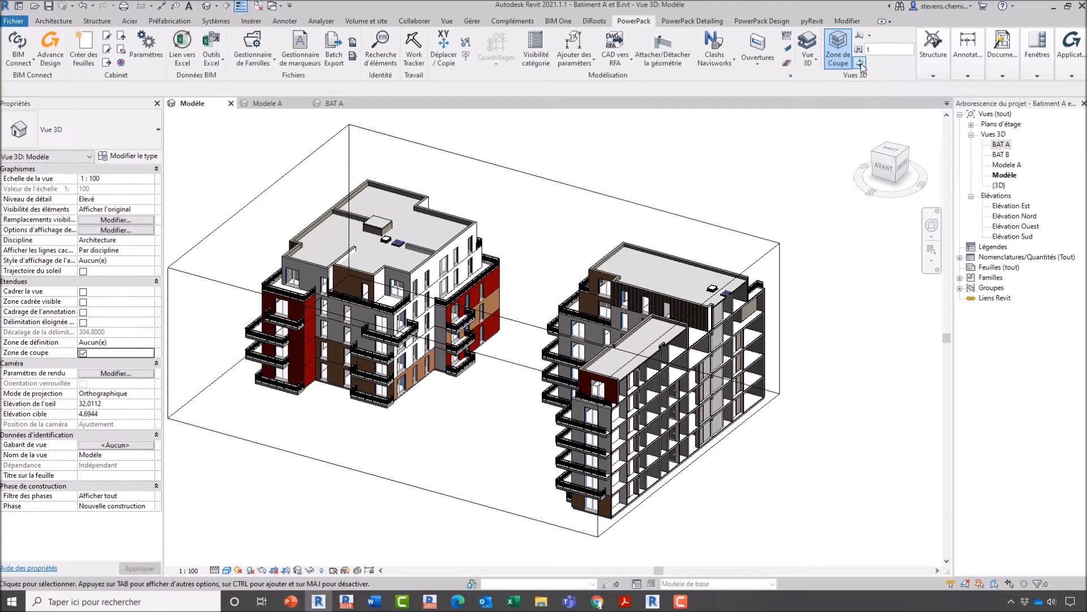
# Switch stepping to the opposite side and move the section box's left face inwards in increments of 1 until the left building is cut open
pyautogui.keyDown('ctrl'); pyautogui.scroll(1, 923, 401); pyautogui.keyUp('ctrl')
pyautogui.keyDown('ctrl'); pyautogui.scroll(1, 881, 399); pyautogui.keyUp('ctrl')
pyautogui.keyDown('ctrl'); pyautogui.scroll(-2, 869, 395); pyautogui.keyUp('ctrl')
pyautogui.keyDown('ctrl'); pyautogui.scroll(-3, 870, 399); pyautogui.keyUp('ctrl')
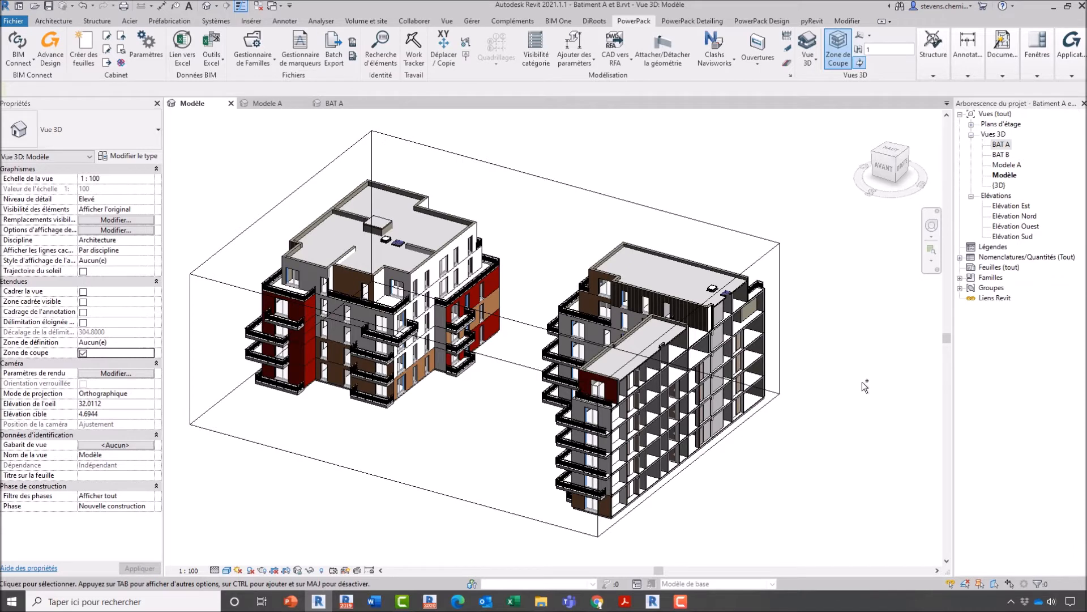
pyautogui.keyDown('ctrl'); pyautogui.scroll(-1, 866, 394); pyautogui.keyUp('ctrl')
pyautogui.keyDown('ctrl'); pyautogui.scroll(-2, 869, 399); pyautogui.keyUp('ctrl')
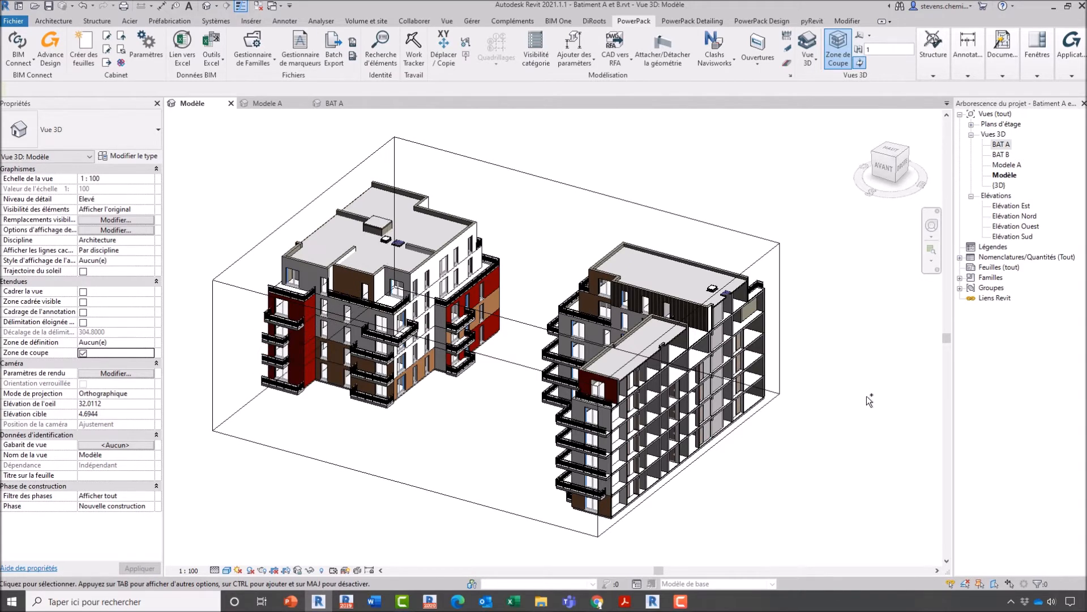
pyautogui.keyDown('ctrl'); pyautogui.scroll(-2, 866, 396); pyautogui.keyUp('ctrl')
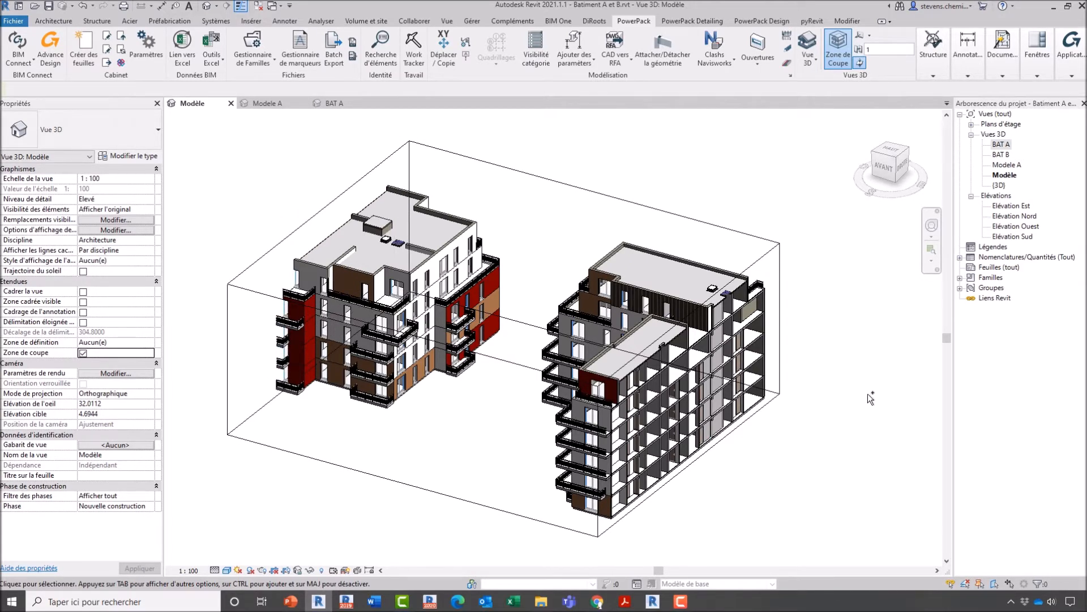
pyautogui.keyDown('ctrl'); pyautogui.scroll(-2, 868, 394); pyautogui.keyUp('ctrl')
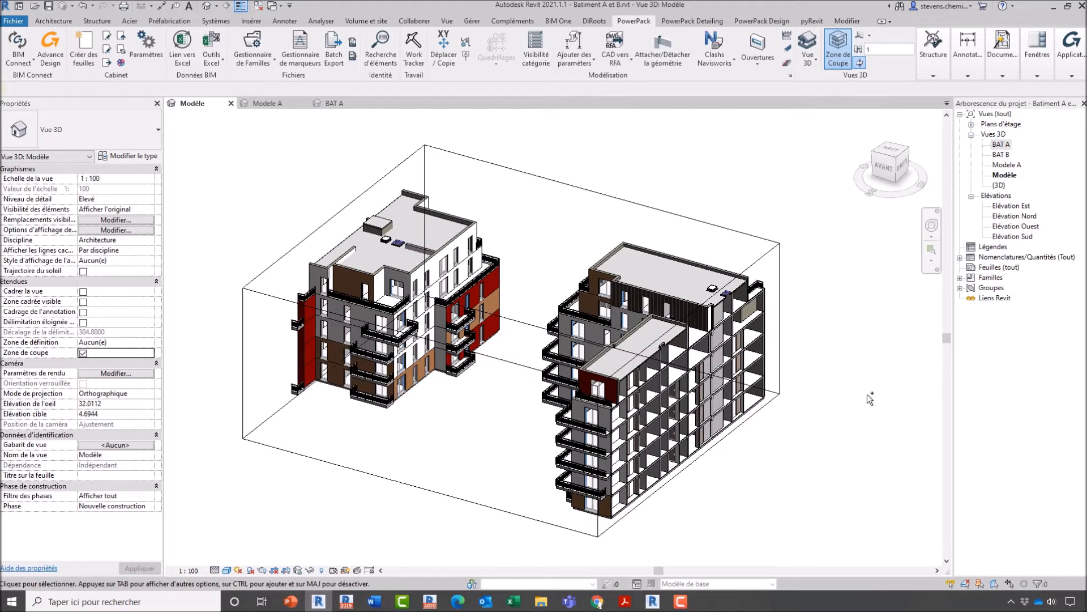
pyautogui.keyDown('ctrl'); pyautogui.scroll(-1, 868, 394); pyautogui.keyUp('ctrl')
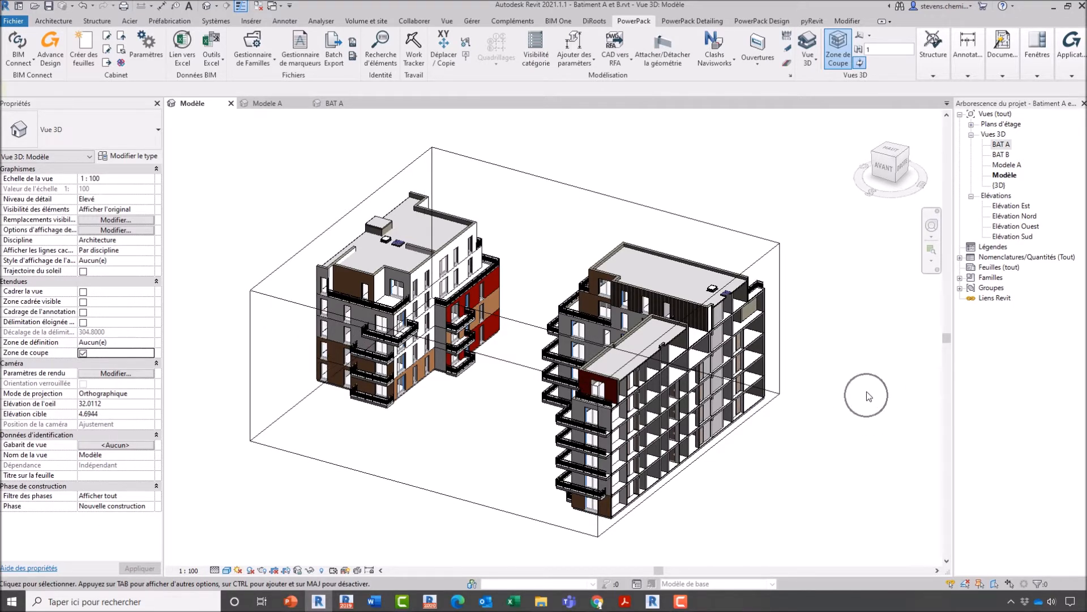
pyautogui.keyDown('ctrl'); pyautogui.scroll(-1, 866, 395); pyautogui.keyUp('ctrl')
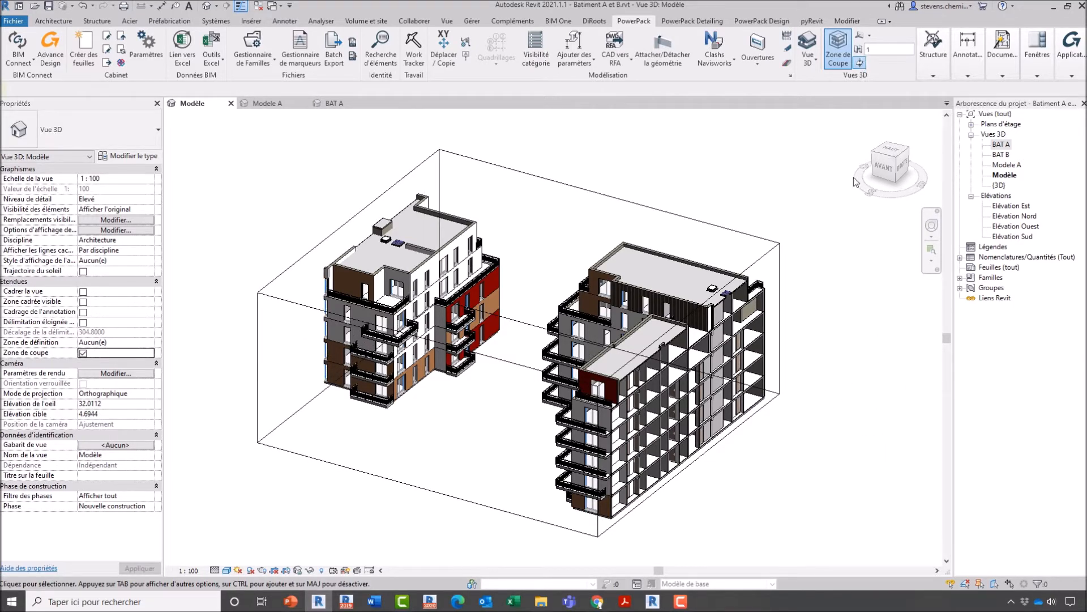
# Step the section box's right face slightly further inwards, and lower its top face in increments of 1 through both buildings' upper floors
pyautogui.keyDown('ctrl'); pyautogui.scroll(-1, 832, 429); pyautogui.keyUp('ctrl')
pyautogui.keyDown('ctrl'); pyautogui.scroll(-1, 831, 426); pyautogui.keyUp('ctrl')
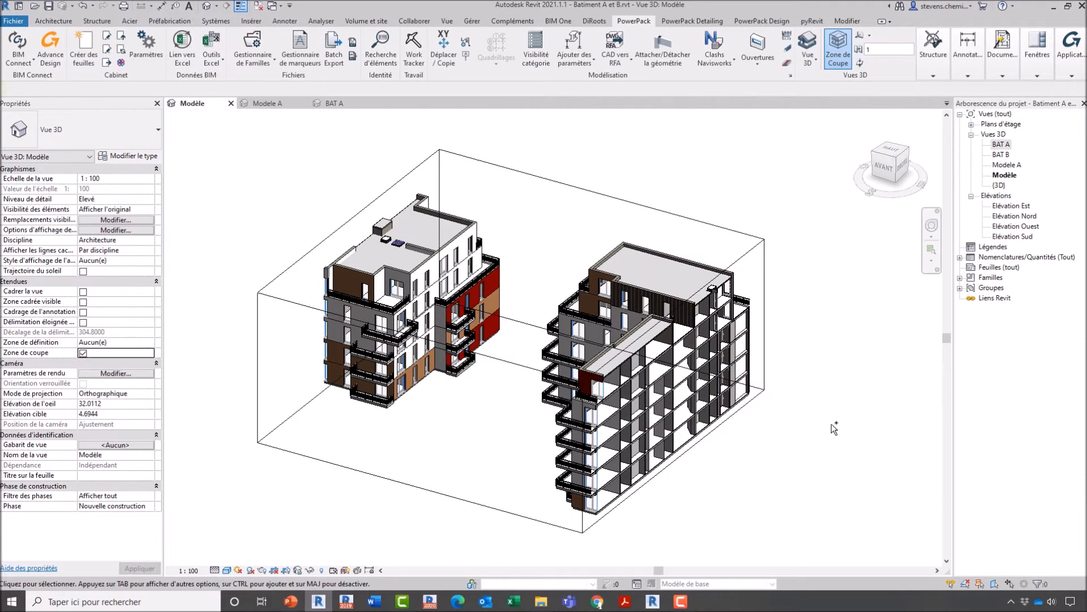
pyautogui.click(869, 36)
pyautogui.keyDown('ctrl'); pyautogui.scroll(-1, 857, 370); pyautogui.keyUp('ctrl')
pyautogui.keyDown('ctrl'); pyautogui.scroll(-2, 858, 369); pyautogui.keyUp('ctrl')
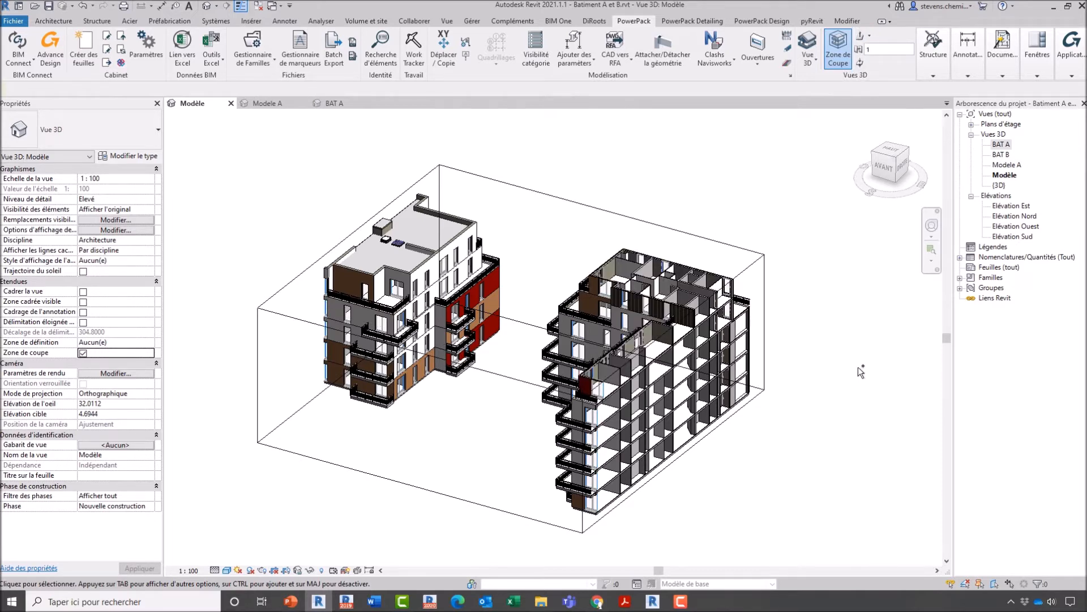
pyautogui.keyDown('ctrl'); pyautogui.scroll(-3, 858, 367); pyautogui.keyUp('ctrl')
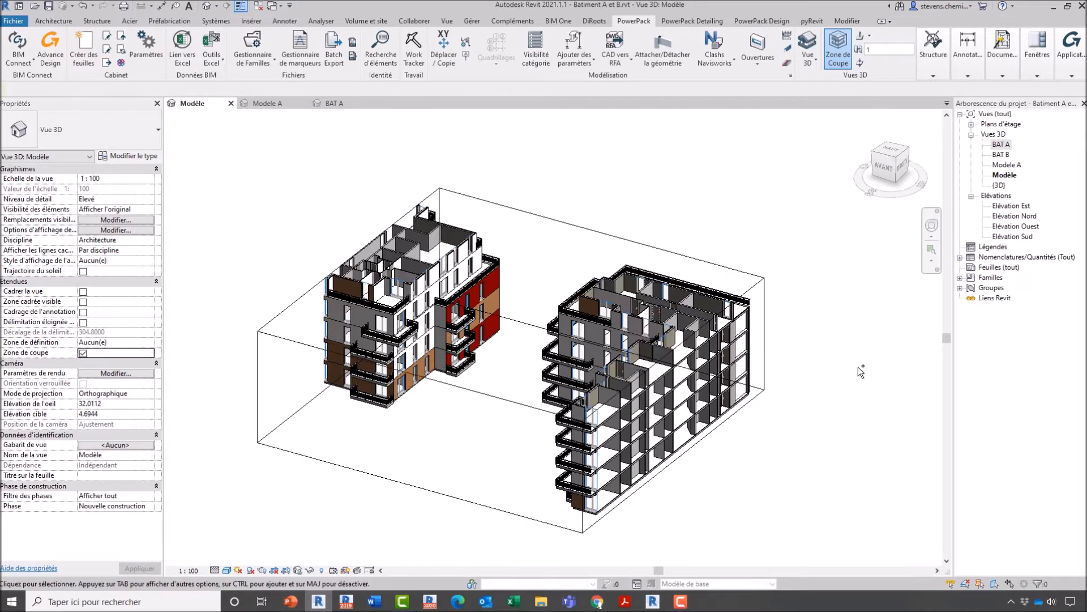
pyautogui.keyDown('ctrl'); pyautogui.scroll(-2, 858, 367); pyautogui.keyUp('ctrl')
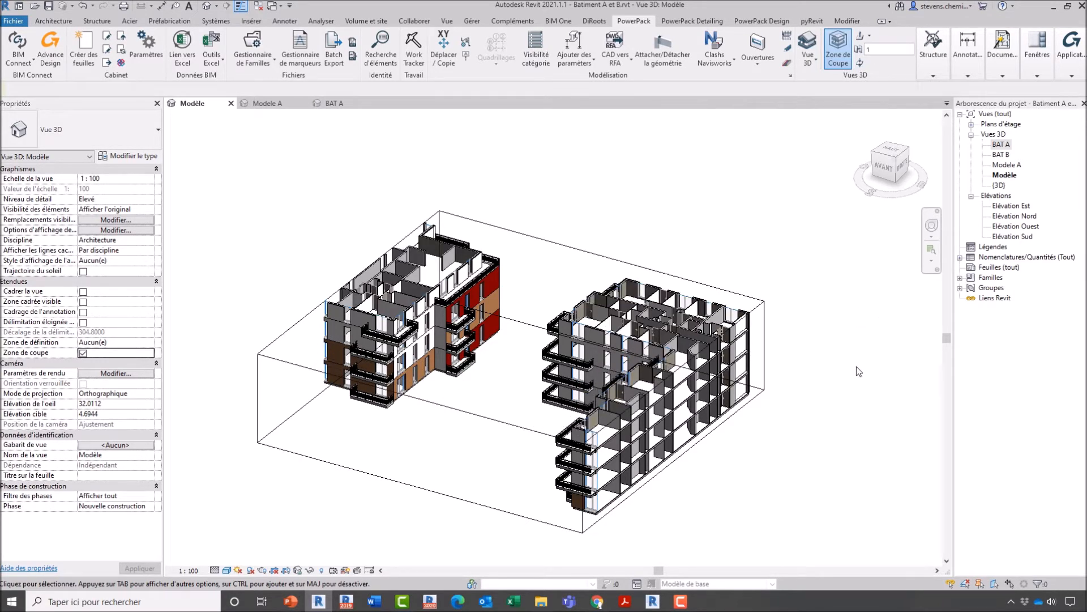
# Turn the section box off and on again so that it resets around both complete buildings
pyautogui.click(844, 62)
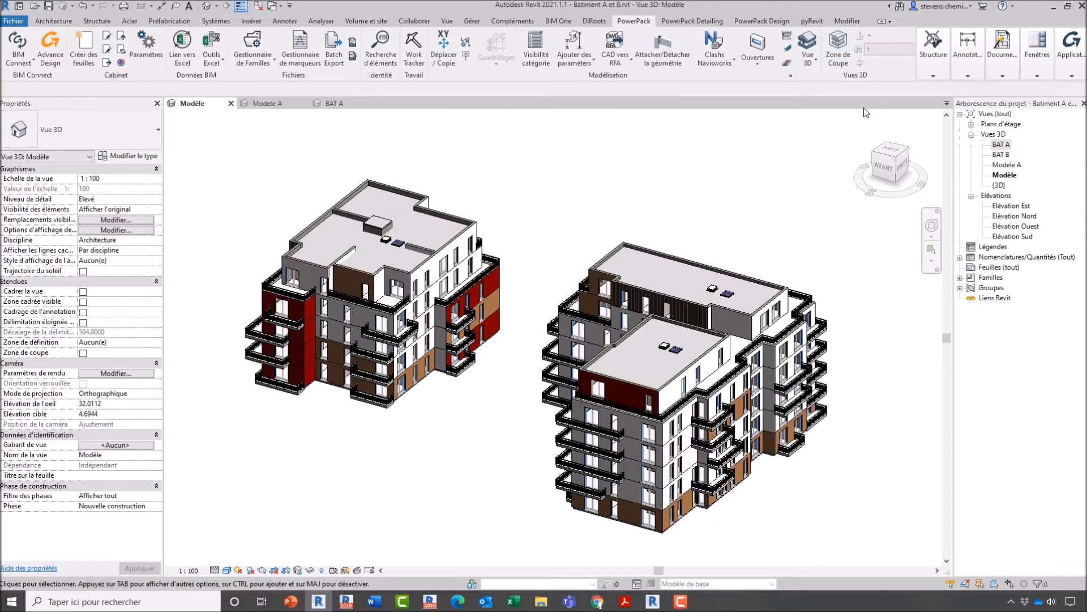
pyautogui.click(843, 64)
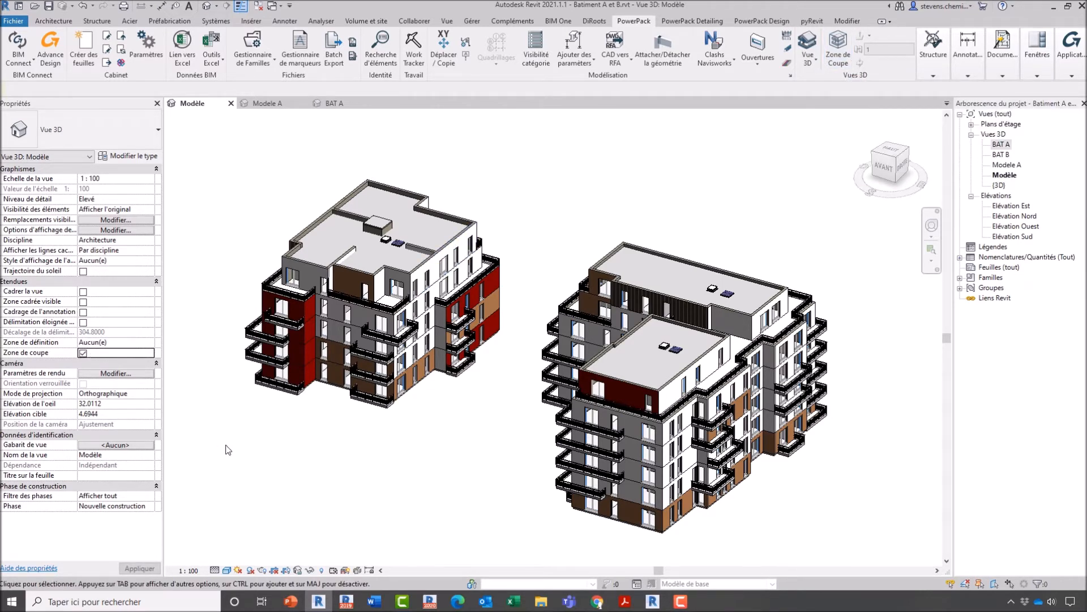
pyautogui.click(83, 353)
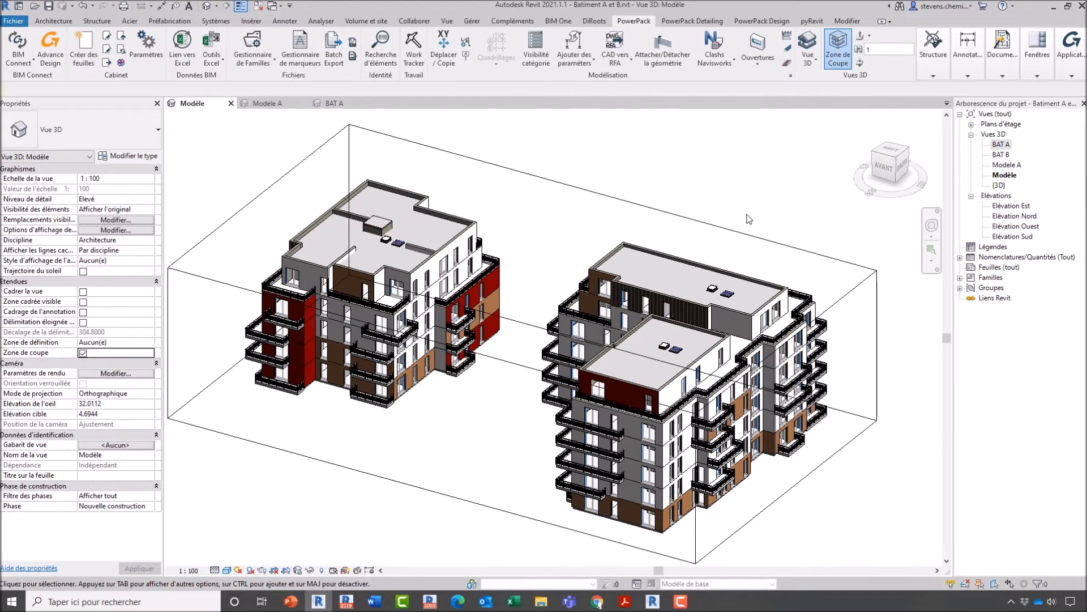
# Step the section box's top face down through the upper floors of both buildings, using an increment of 1 and setting it to 2
pyautogui.scroll(-1, 749, 219)
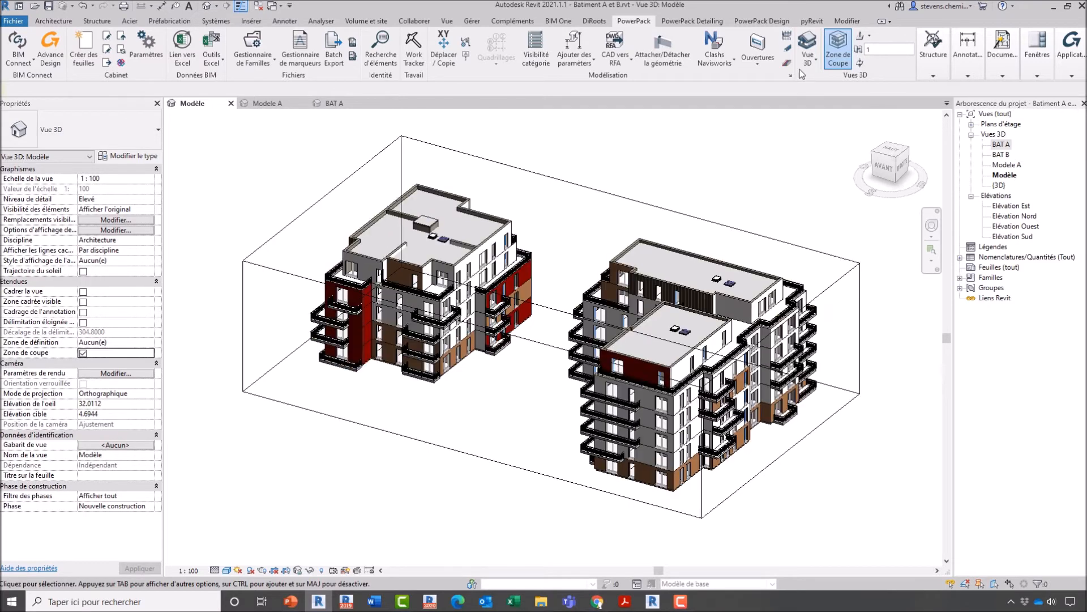
pyautogui.click(839, 62)
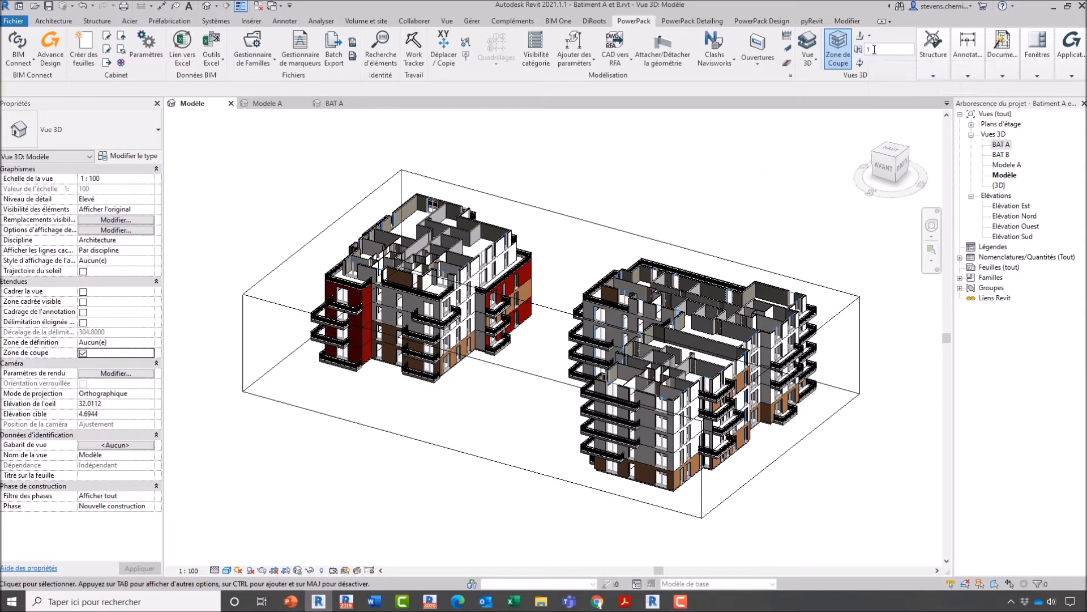
pyautogui.press('BackSpace')
pyautogui.write('11')
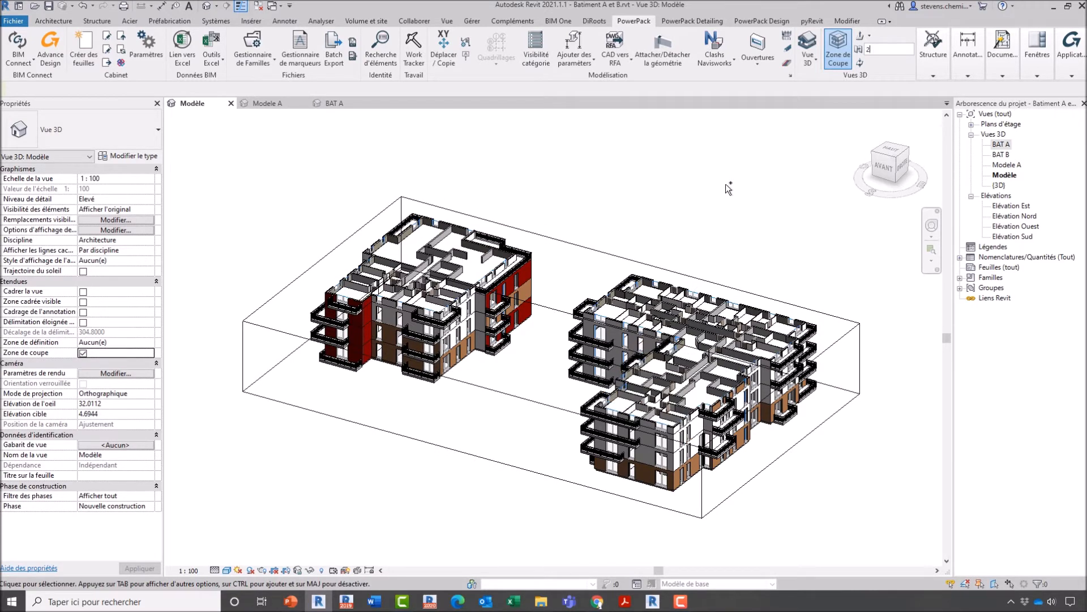
pyautogui.click(838, 50)
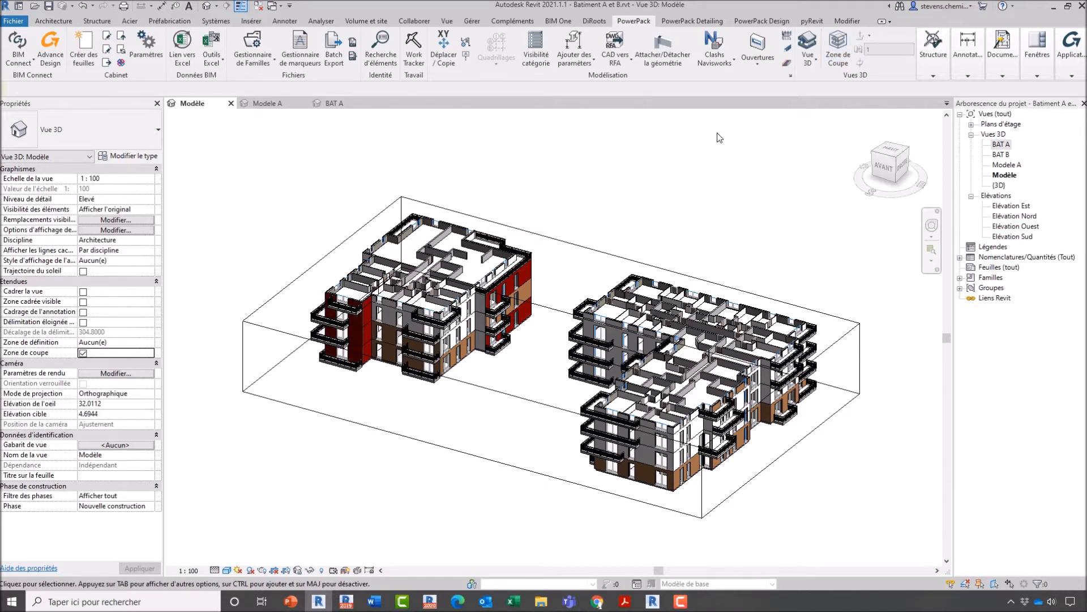
# Open the Modele A 3D view showing the single building with its roof
pyautogui.click(267, 104)
pyautogui.keyDown('shift'); pyautogui.moveTo(720, 488); pyautogui.dragTo(754, 444, button='middle'); pyautogui.keyUp('shift')
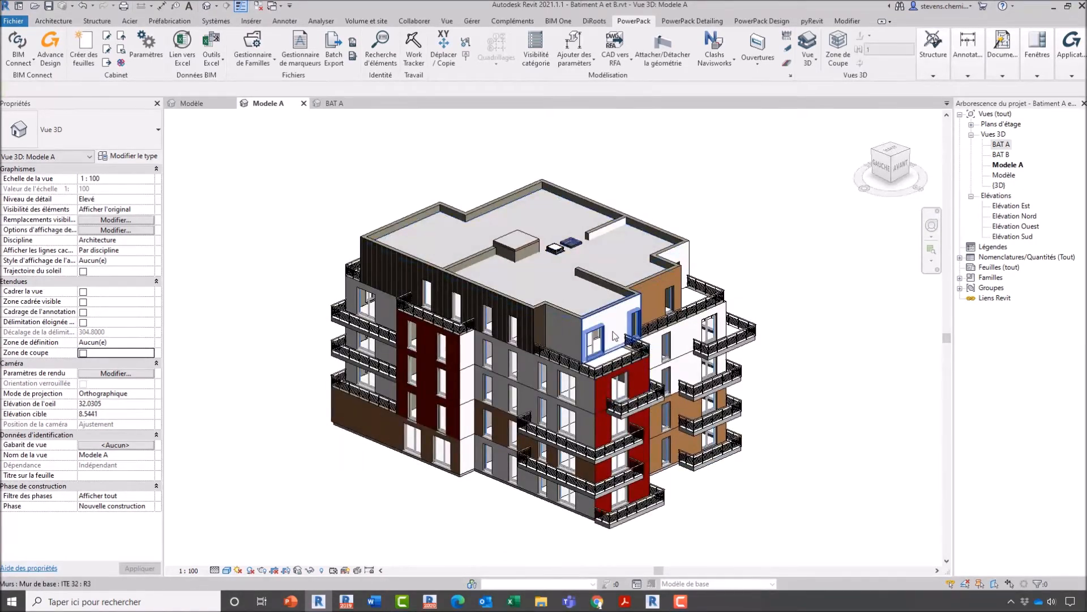
pyautogui.keyDown('shift'); pyautogui.moveTo(615, 335); pyautogui.dragTo(423, 248, button='middle'); pyautogui.keyUp('shift')
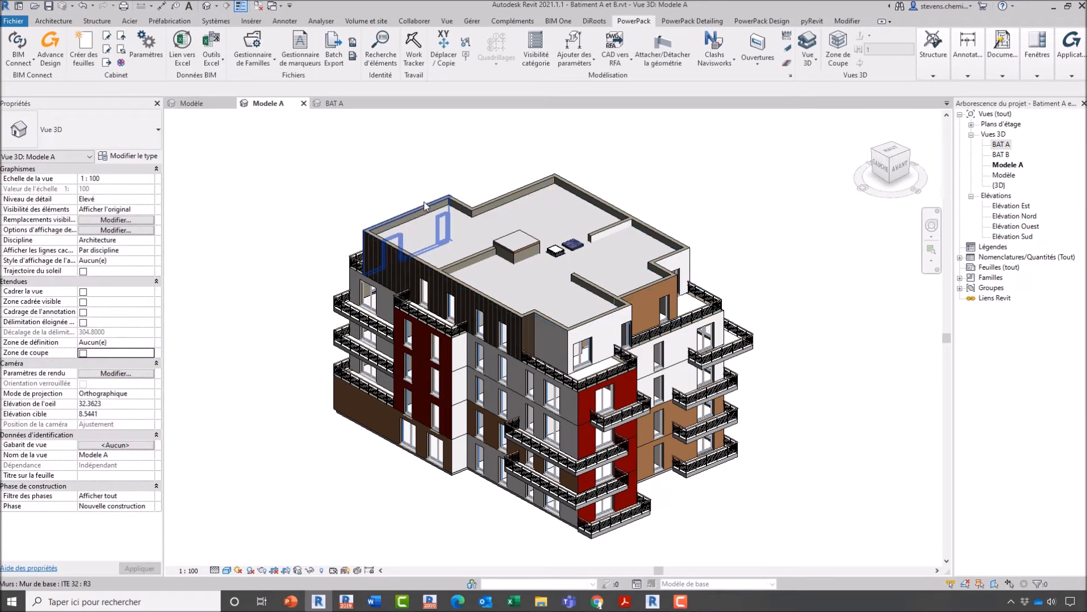
# Create a displacement set from the building's main roof and move it upwards by about 4.85 in Z
pyautogui.click(445, 222)
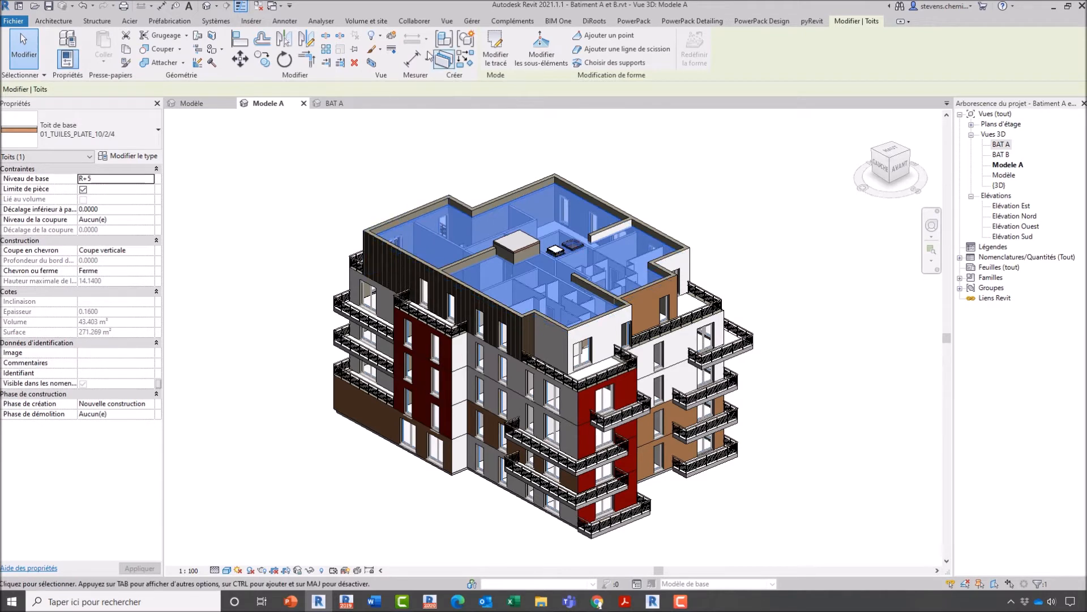
pyautogui.click(391, 36)
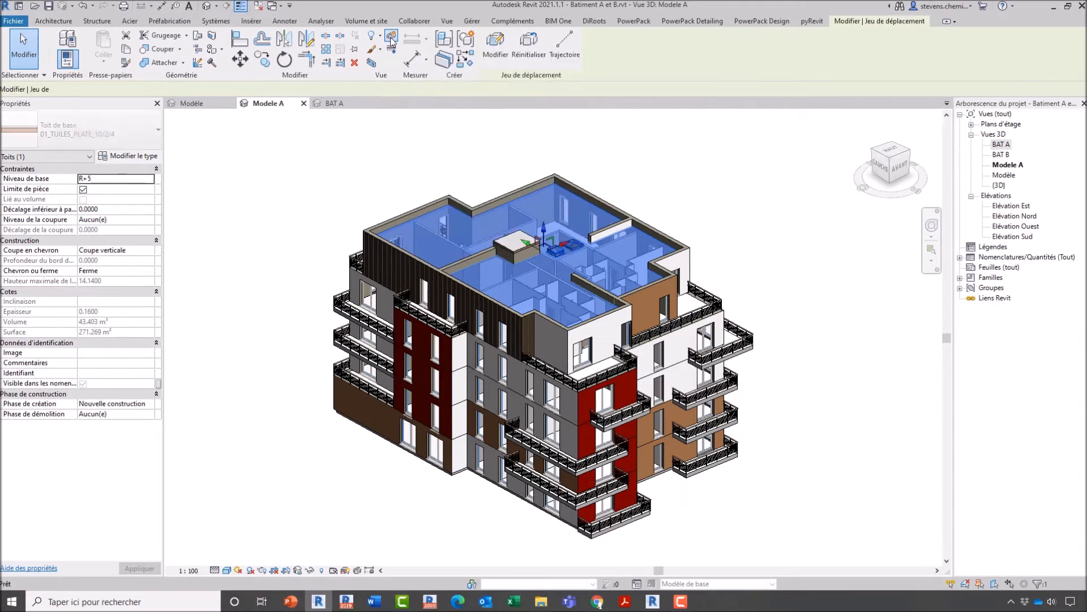
pyautogui.click(517, 78)
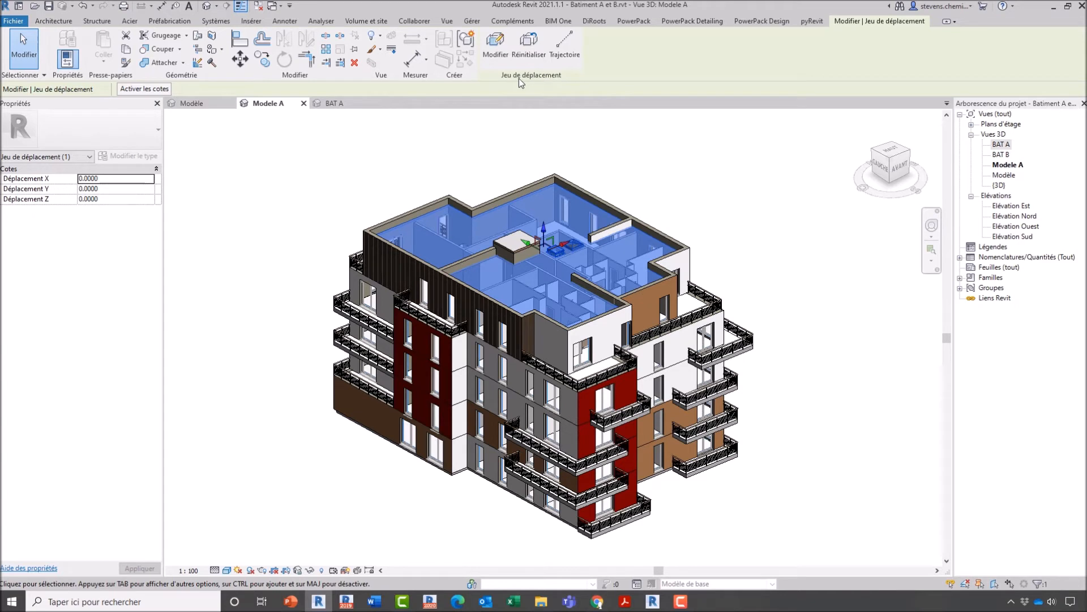
pyautogui.click(526, 72)
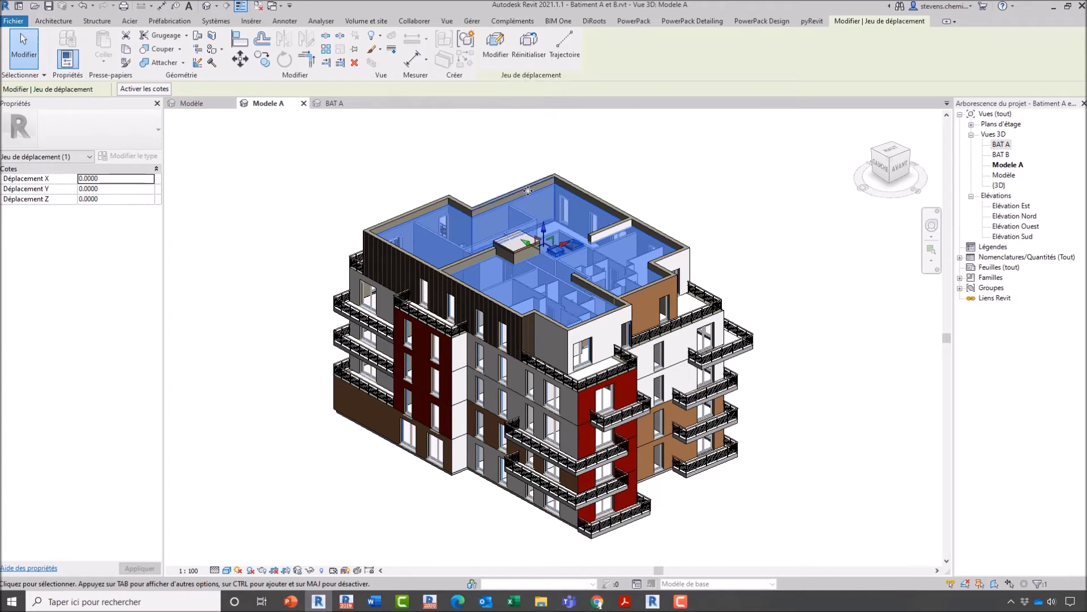
pyautogui.moveTo(544, 230); pyautogui.dragTo(526, 172)
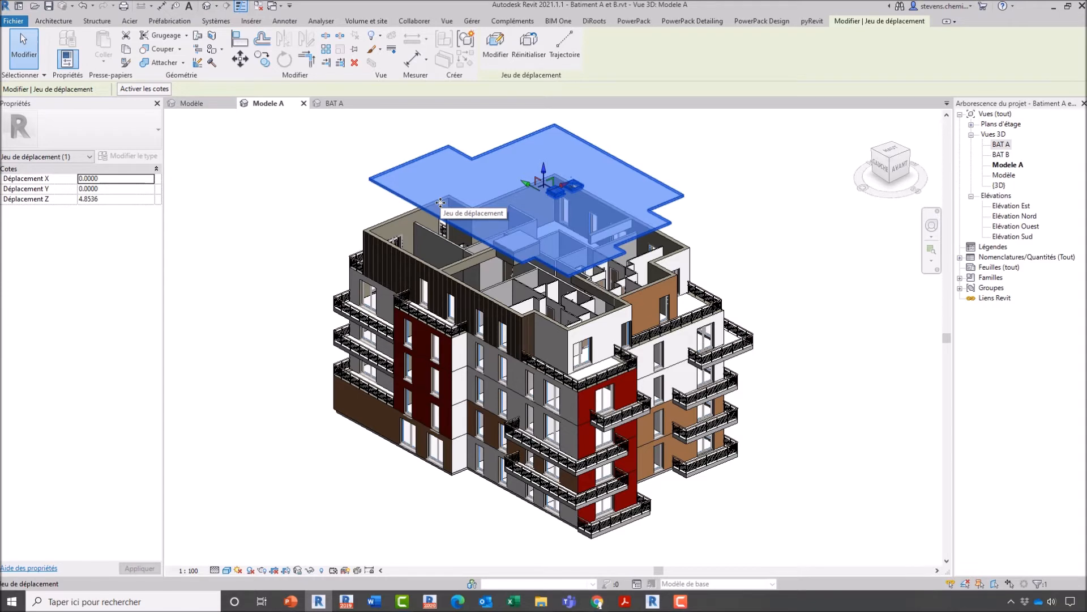
# Reset the roof's displacement, clear the selection and save the project
pyautogui.click(526, 54)
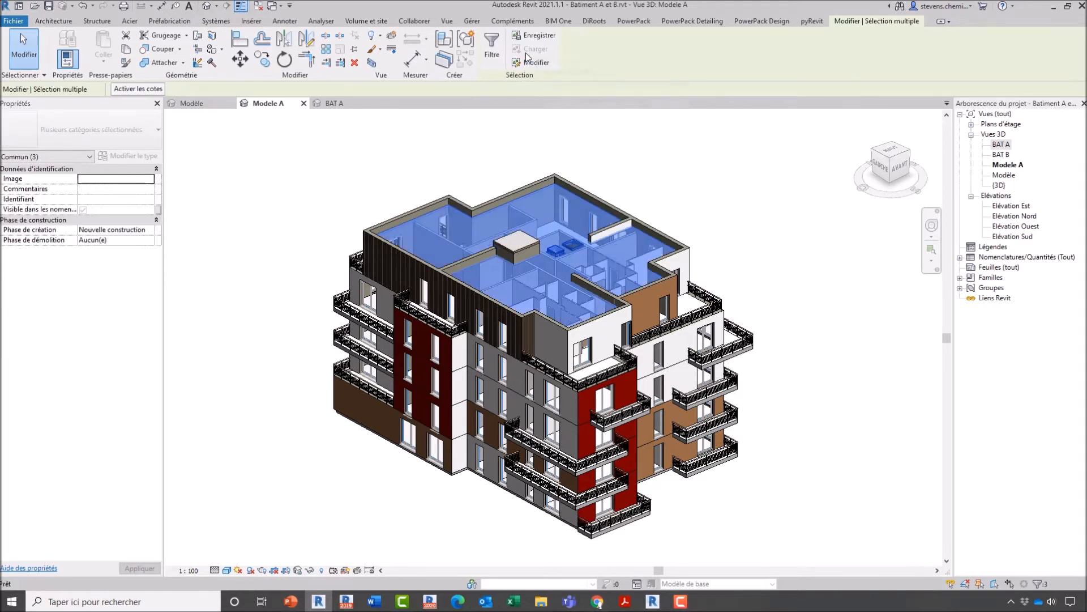
pyautogui.press('Escape')
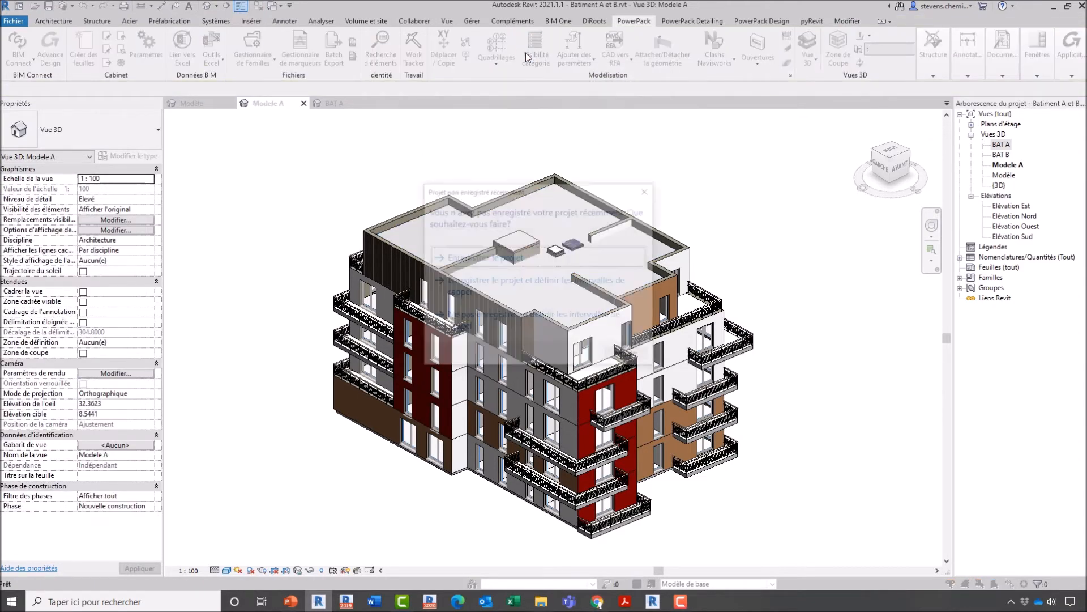
pyautogui.click(521, 259)
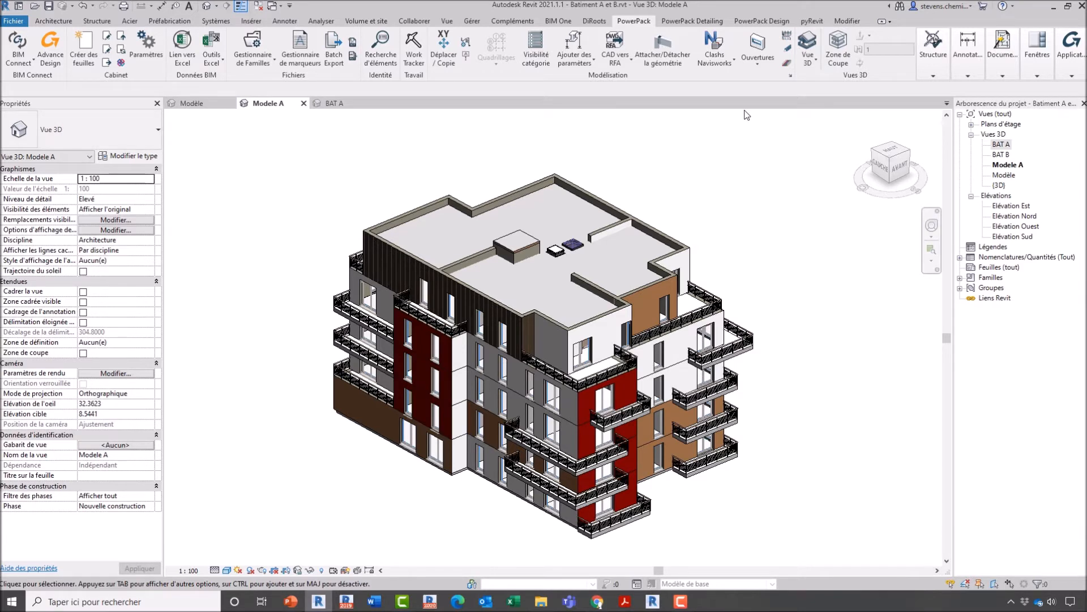
# Explode the building vertically into separate storeys with PowerPack's level displacement command (Déplacement de niveaux)
pyautogui.click(810, 67)
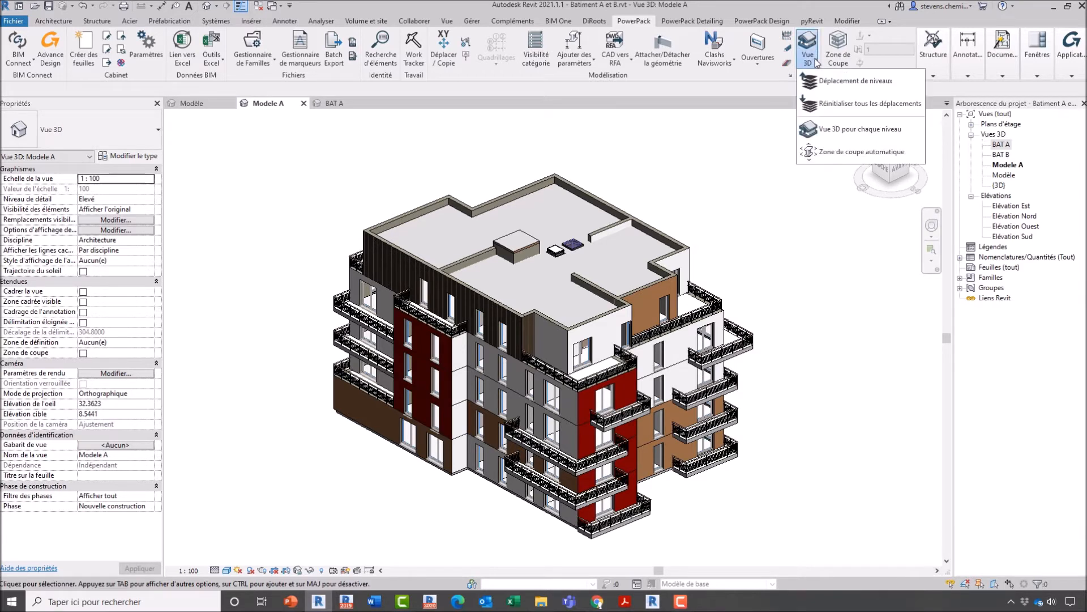
pyautogui.click(865, 94)
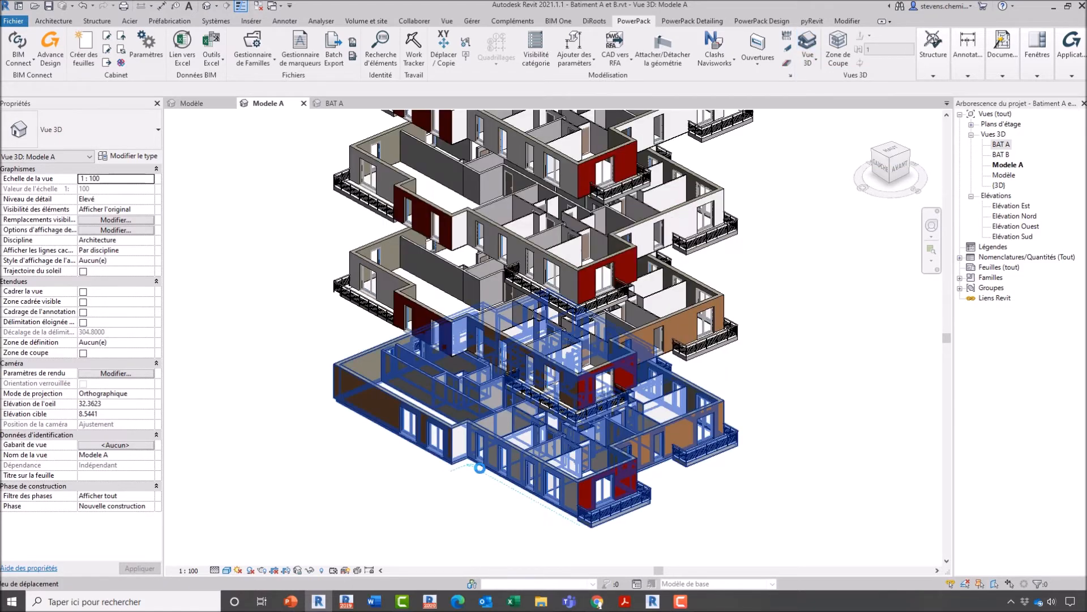
pyautogui.keyDown('shift'); pyautogui.moveTo(491, 491); pyautogui.dragTo(340, 488, button='middle'); pyautogui.keyUp('shift')
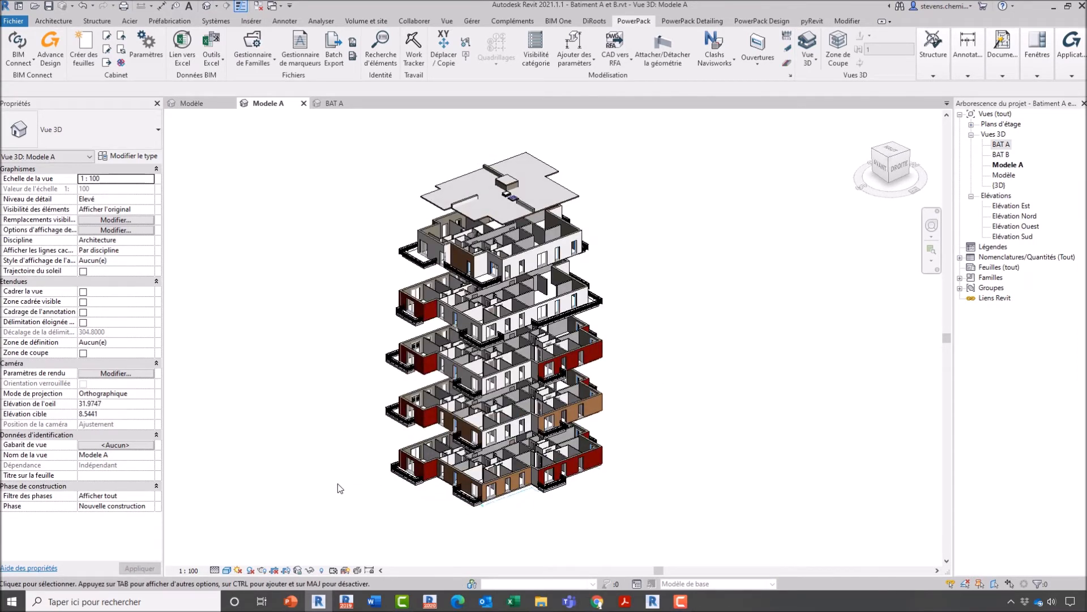
pyautogui.scroll(5, 484, 515)
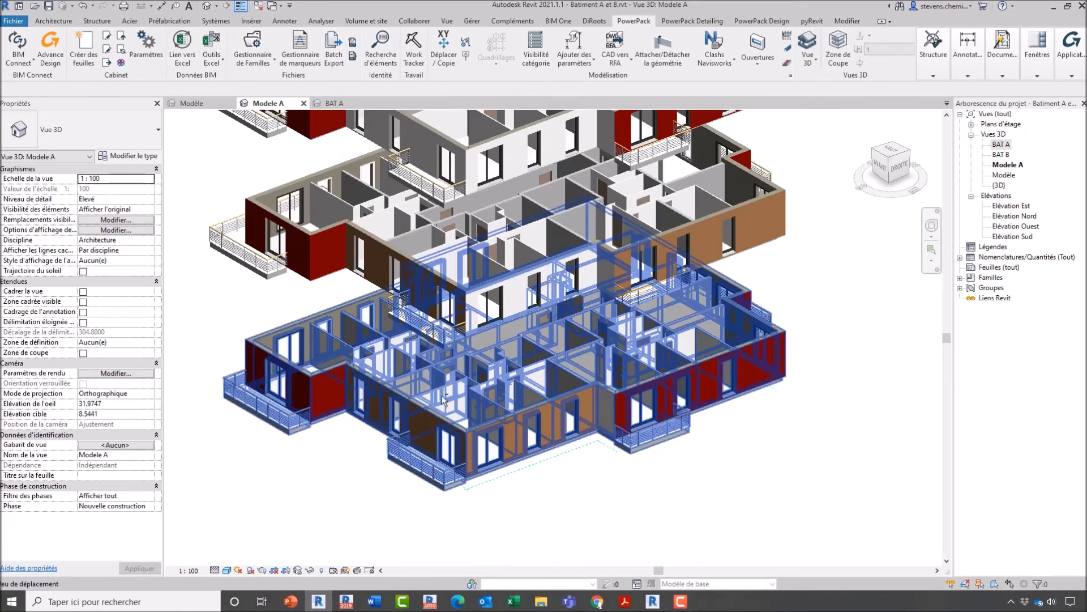
# Reset all displacements in the Modele A view and open the BAT B 3D view
pyautogui.click(811, 60)
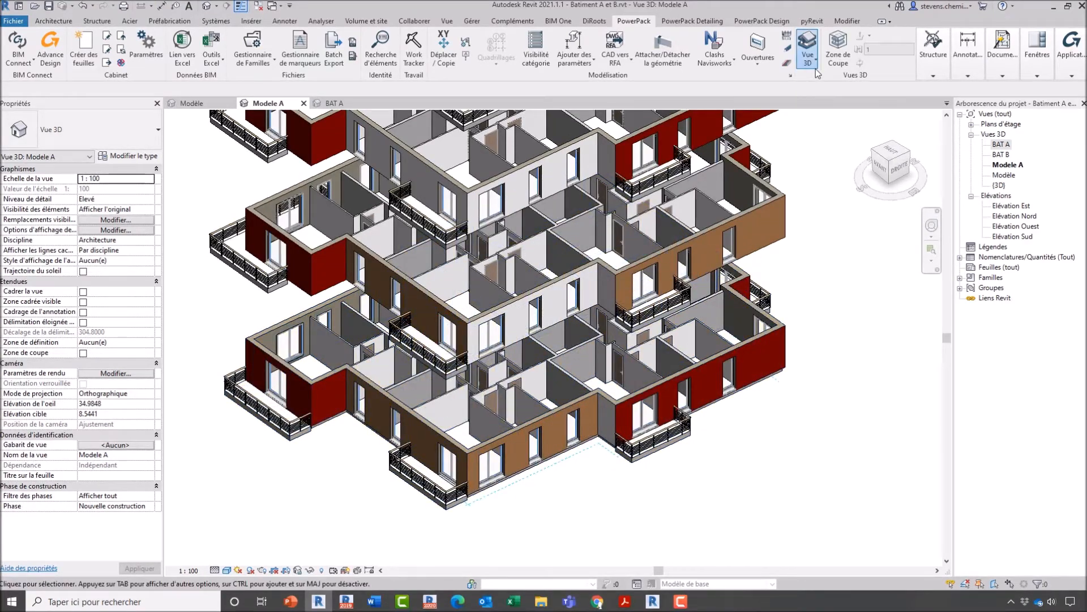
pyautogui.click(832, 107)
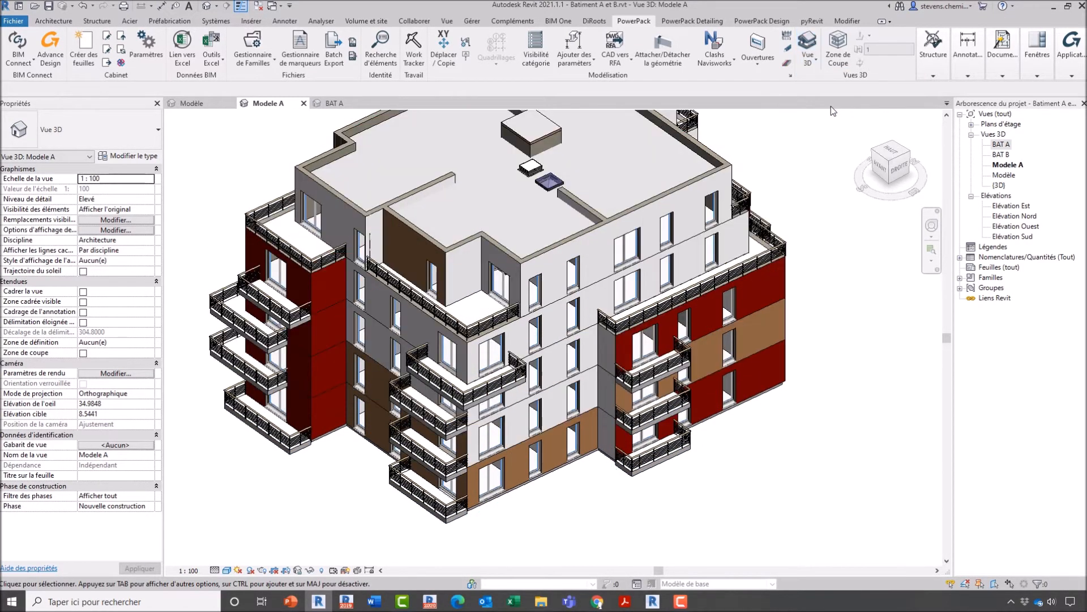
pyautogui.doubleClick(1004, 155)
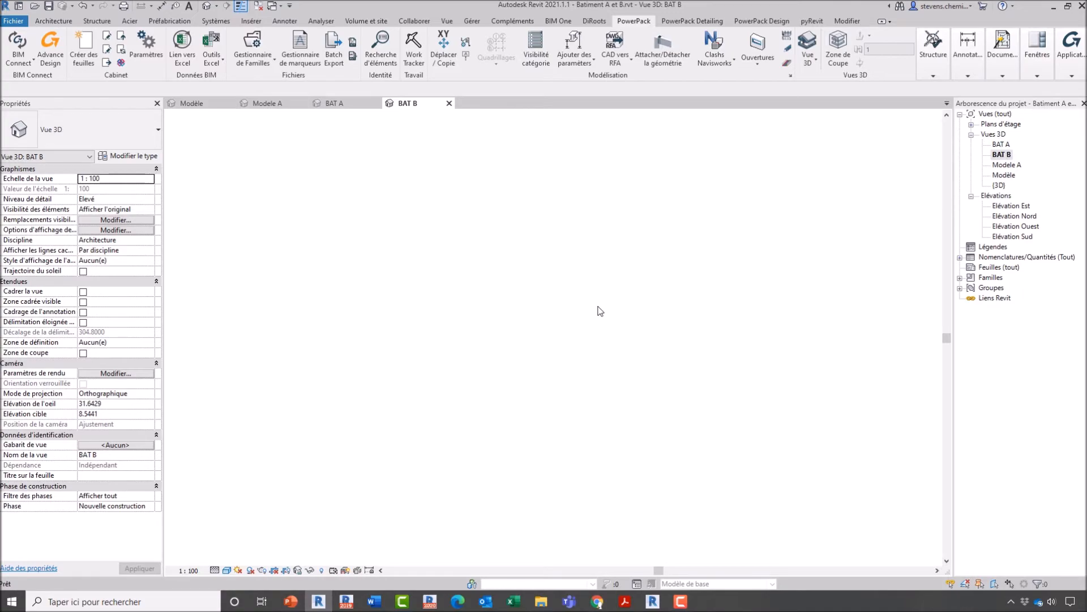
# Explode the BAT B building vertically into separate storeys with Déplacement de niveaux and inspect the separated floors
pyautogui.moveTo(433, 388)
pyautogui.keyDown('shift'); pyautogui.mouseDown(button='middle')
pyautogui.moveTo(519, 430)
pyautogui.moveTo(804, 374)
pyautogui.moveTo(623, 280)
pyautogui.moveTo(453, 379)
pyautogui.mouseUp(button='middle'); pyautogui.keyUp('shift')
pyautogui.click(814, 60)
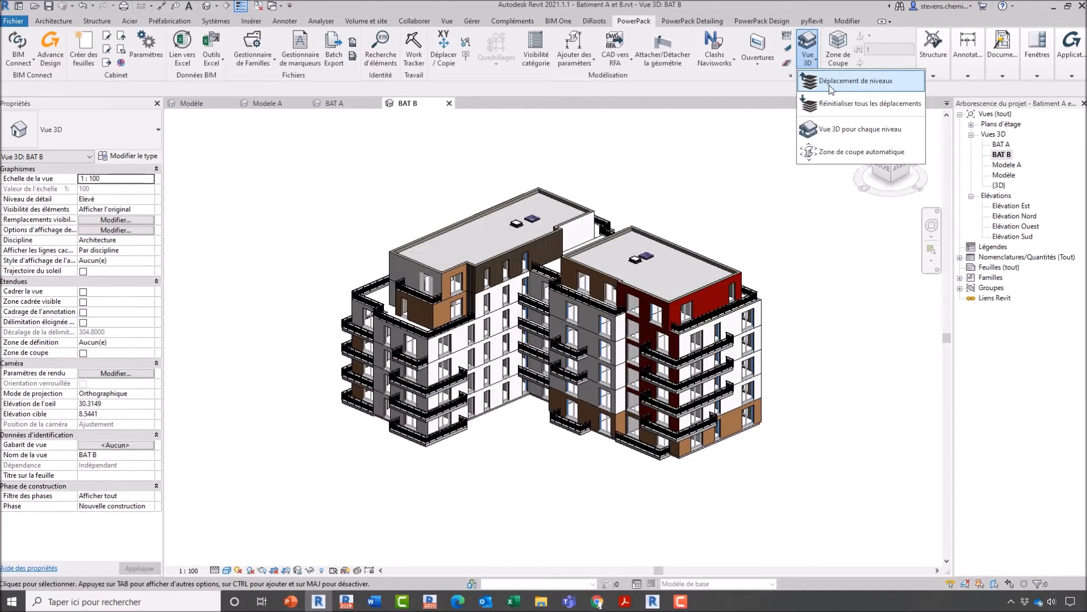
pyautogui.click(829, 85)
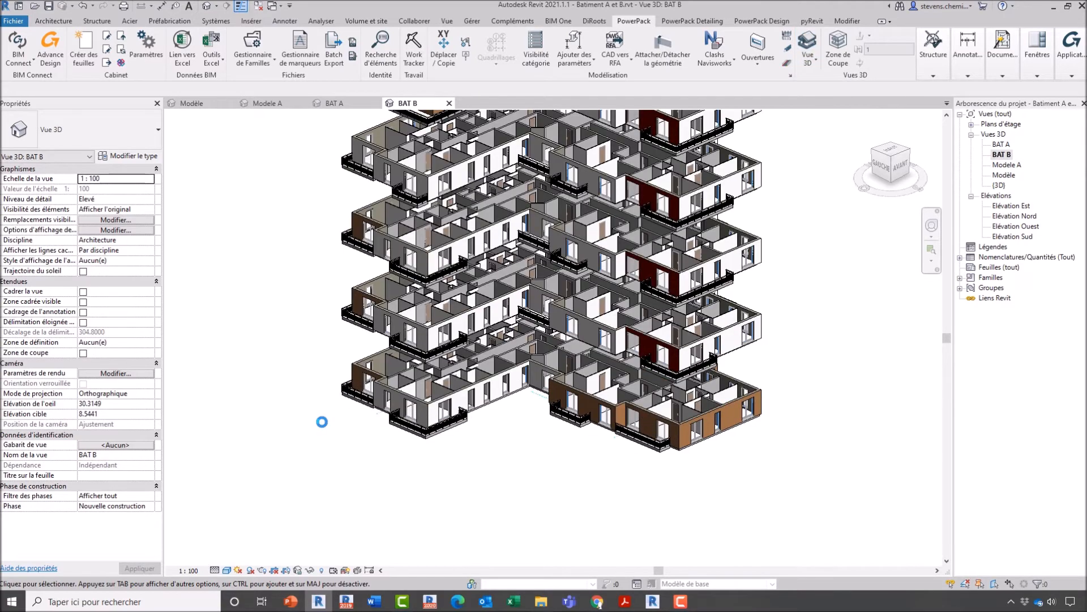
pyautogui.scroll(6, 423, 344)
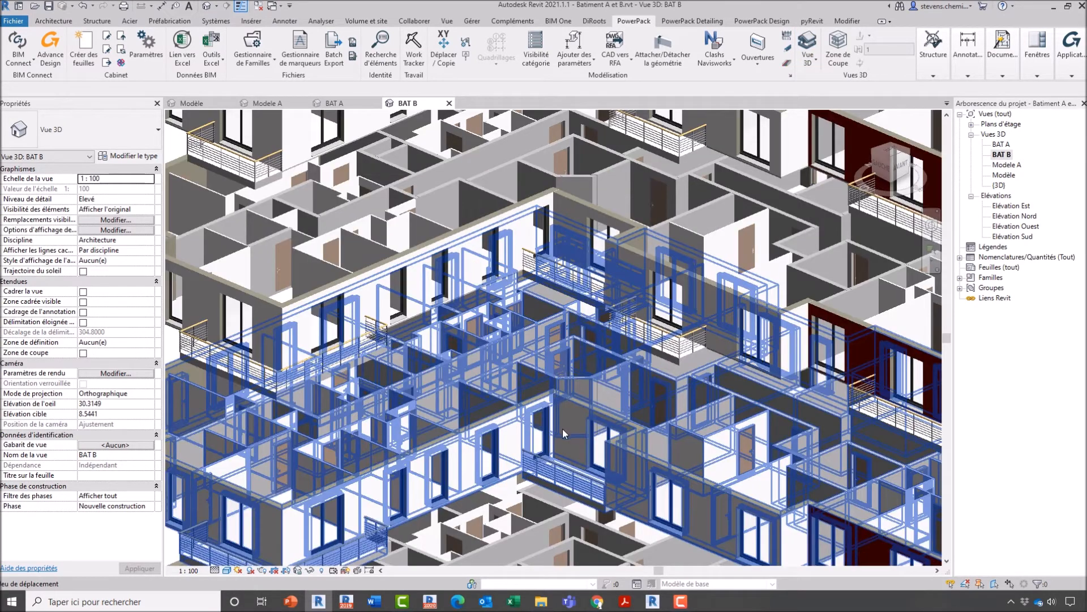
pyautogui.moveTo(424, 344); pyautogui.dragTo(395, 320, button='middle')
pyautogui.scroll(-8, 525, 316)
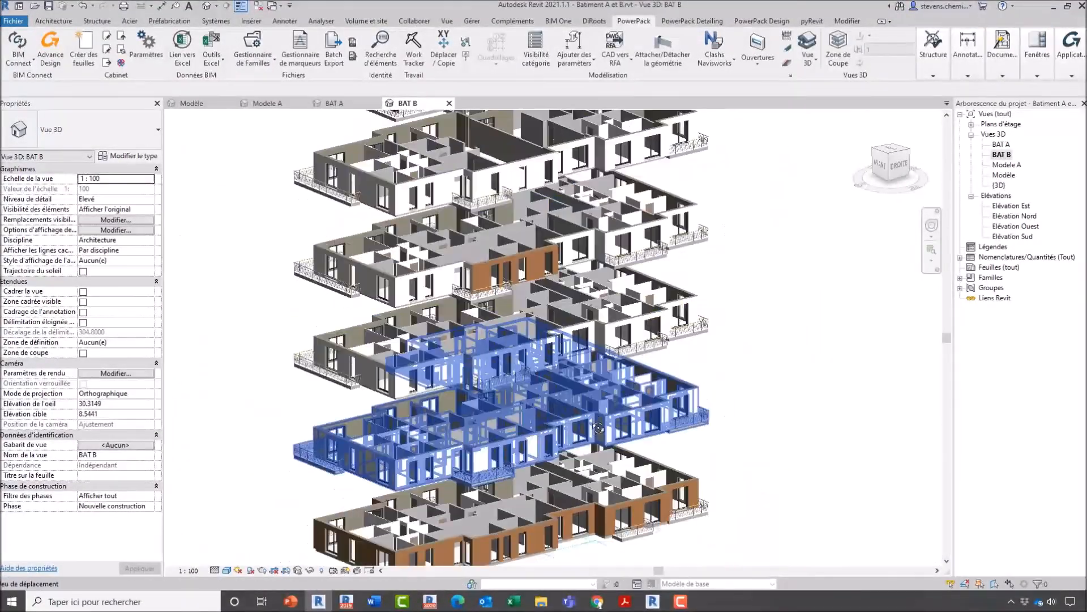
# Select the third storey from the bottom of the exploded BAT B building, temporarily isolate it and clear the selection
pyautogui.keyDown('shift'); pyautogui.moveTo(522, 376); pyautogui.dragTo(468, 366, button='middle'); pyautogui.keyUp('shift')
pyautogui.moveTo(215, 350); pyautogui.dragTo(735, 258)
pyautogui.press('h')
pyautogui.press('i')
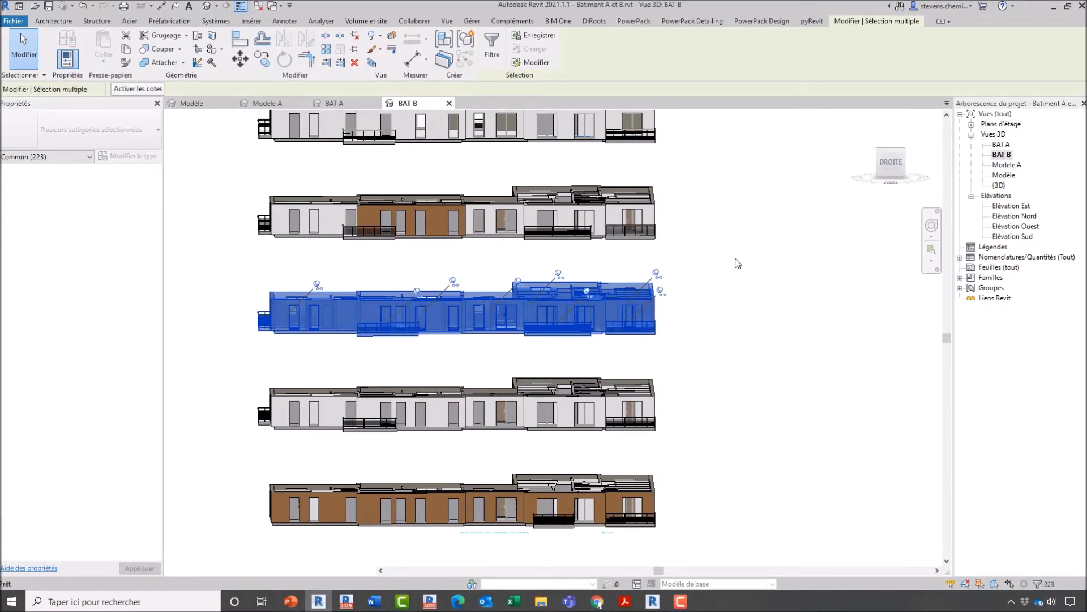
pyautogui.keyDown('shift'); pyautogui.moveTo(509, 384); pyautogui.dragTo(514, 376, button='middle'); pyautogui.keyUp('shift')
pyautogui.click(515, 376)
pyautogui.moveTo(411, 378); pyautogui.dragTo(503, 454, button='middle')
pyautogui.scroll(1, 495, 443)
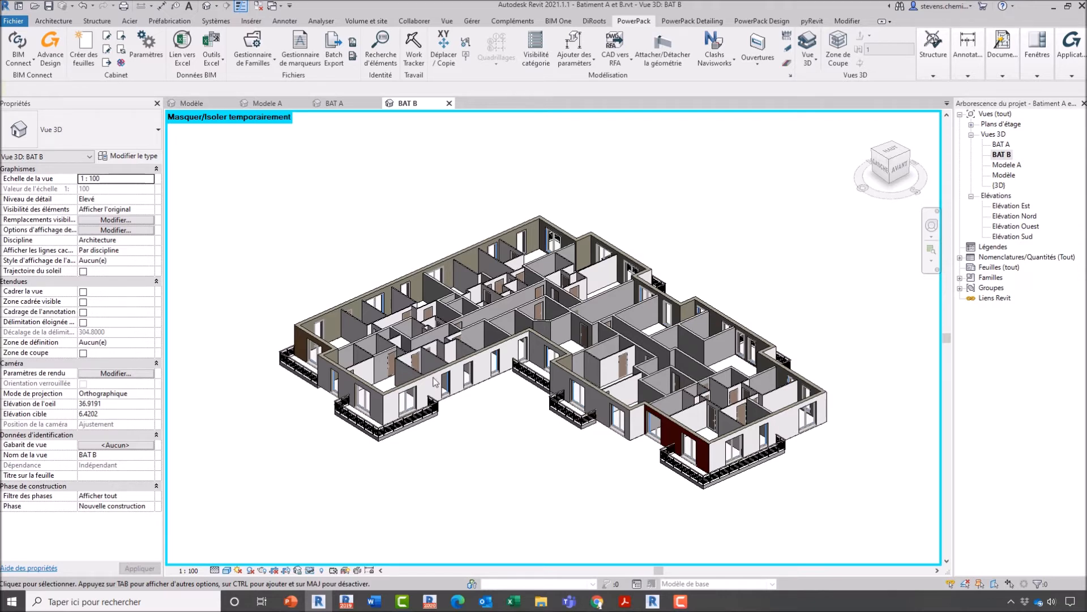
# End the third storey's temporary isolation and show the whole exploded building from a low angle
pyautogui.scroll(-2, 476, 379)
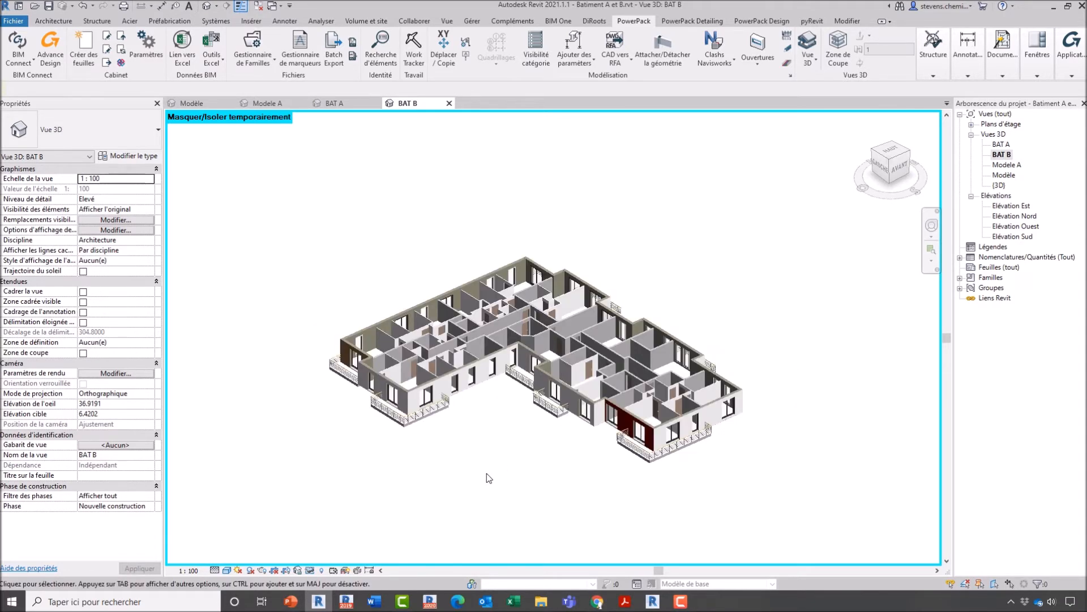
pyautogui.press('h')
pyautogui.press('r')
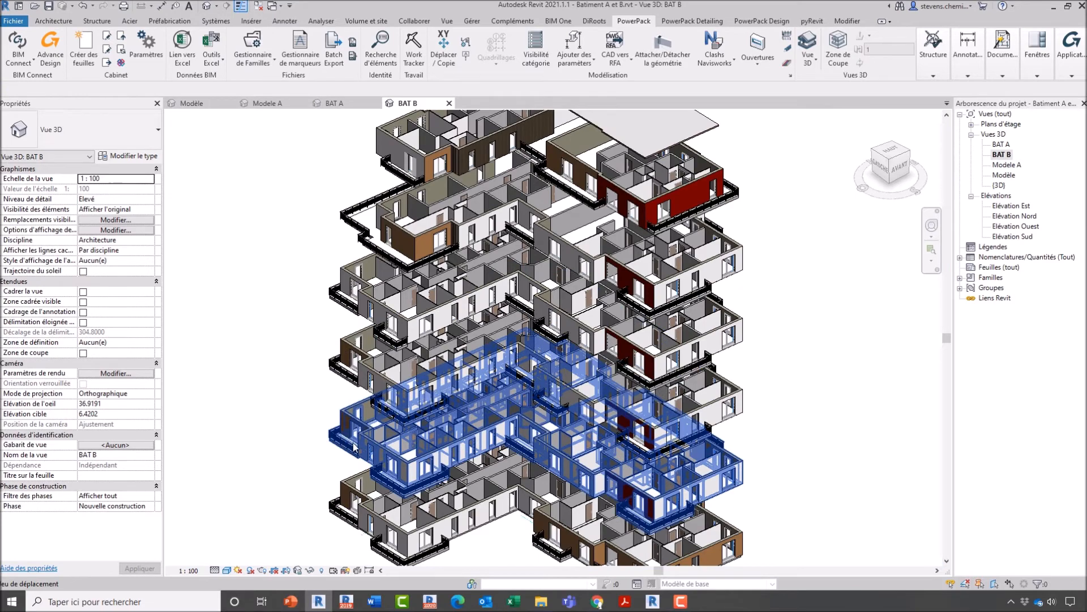
pyautogui.scroll(-2, 366, 454)
pyautogui.keyDown('shift'); pyautogui.moveTo(314, 487); pyautogui.dragTo(345, 391, button='middle'); pyautogui.keyUp('shift')
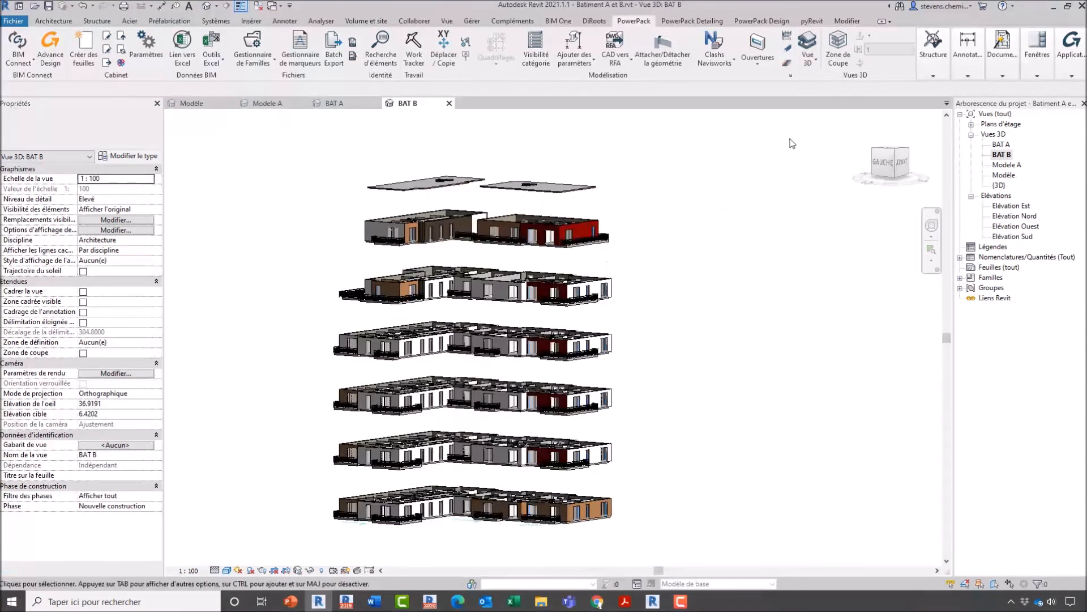
# Reassemble the BAT B building with Réinitialiser tous les déplacements and view it from above
pyautogui.click(809, 57)
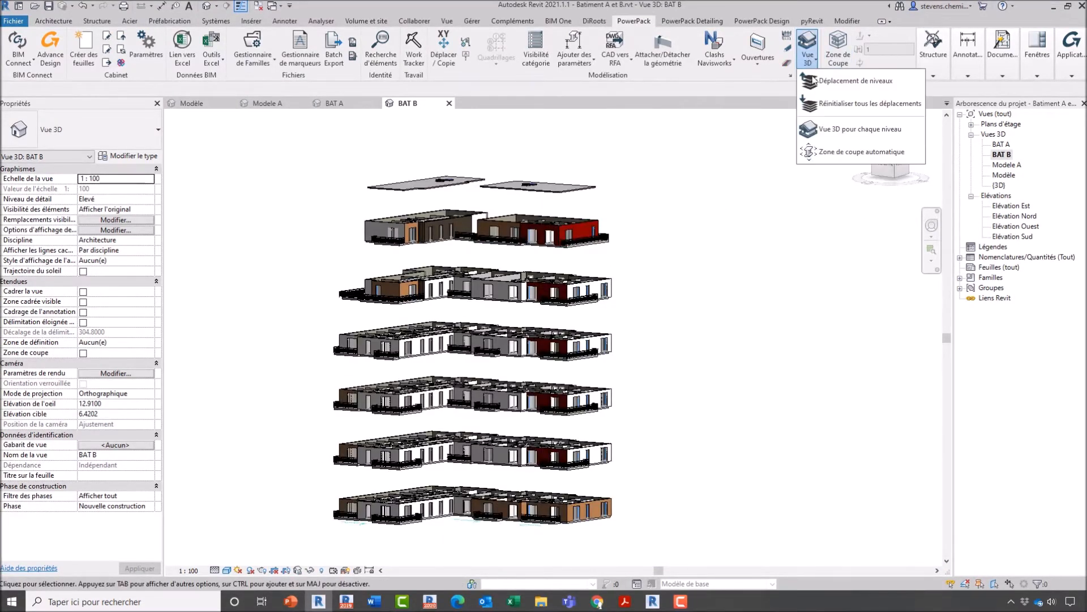
pyautogui.click(824, 106)
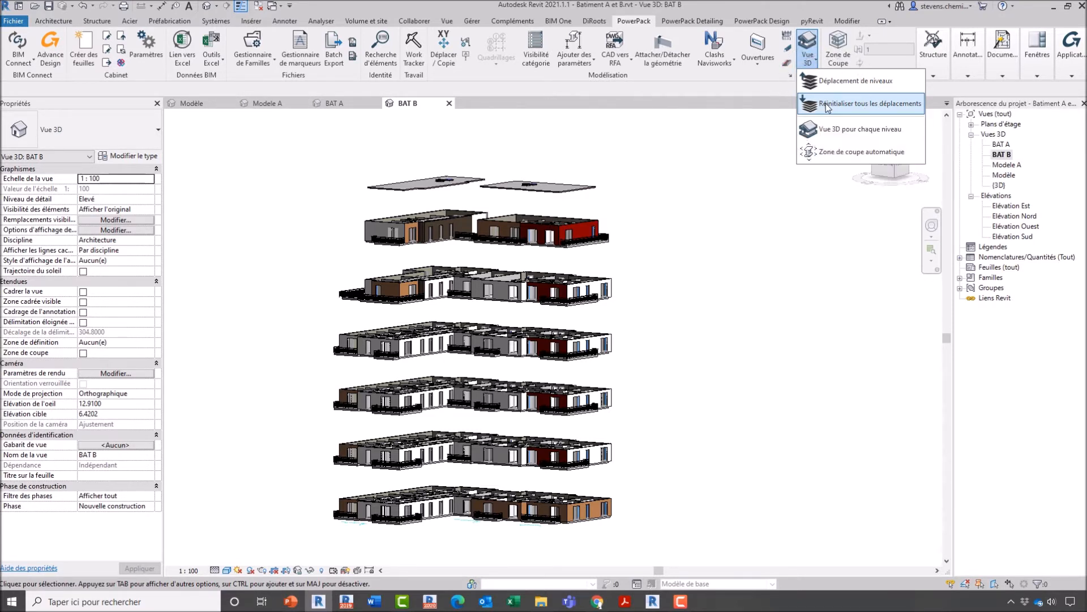
pyautogui.keyDown('shift'); pyautogui.moveTo(673, 312); pyautogui.dragTo(831, 156, button='middle'); pyautogui.keyUp('shift')
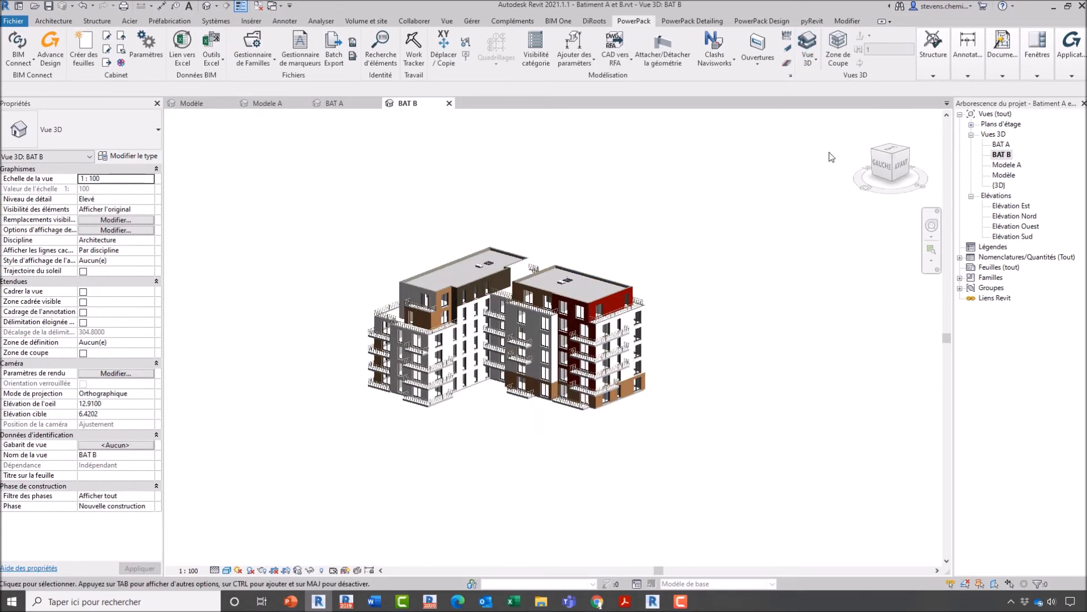
# Apply Déplacement de niveaux to the BAT B building again and turn the view to the front
pyautogui.click(813, 59)
pyautogui.click(825, 80)
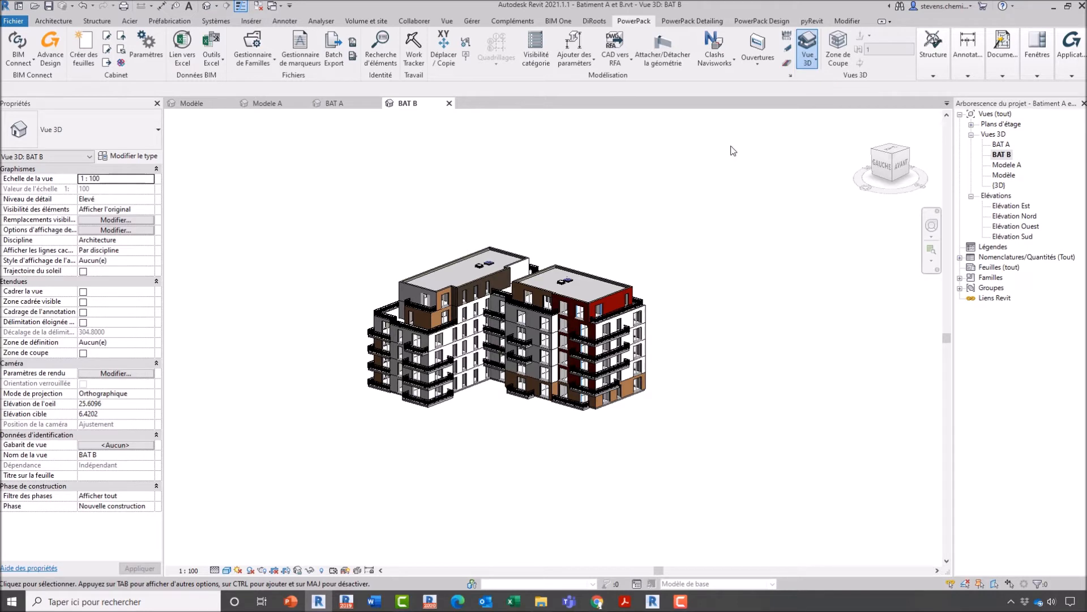
pyautogui.keyDown('shift'); pyautogui.moveTo(542, 391); pyautogui.dragTo(420, 389, button='middle'); pyautogui.keyUp('shift')
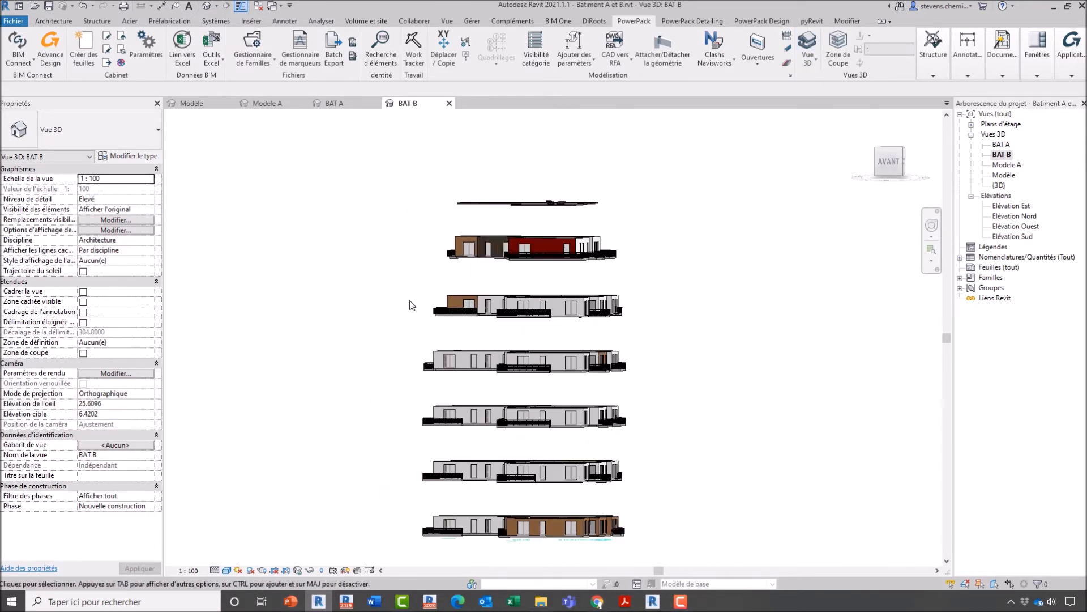
# Temporarily isolate the fifth storey from the bottom, with its large terraces, and examine it without a selection
pyautogui.moveTo(411, 321); pyautogui.dragTo(695, 273)
pyautogui.keyDown('shift'); pyautogui.moveTo(499, 360); pyautogui.dragTo(589, 414, button='middle'); pyautogui.keyUp('shift')
pyautogui.press('h')
pyautogui.press('i')
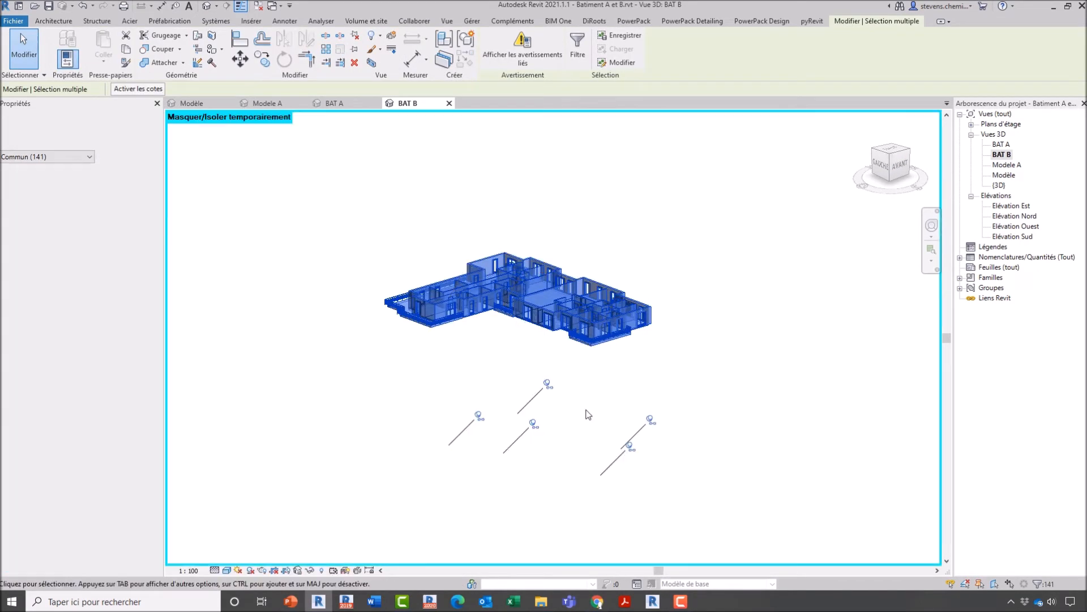
pyautogui.scroll(7, 476, 282)
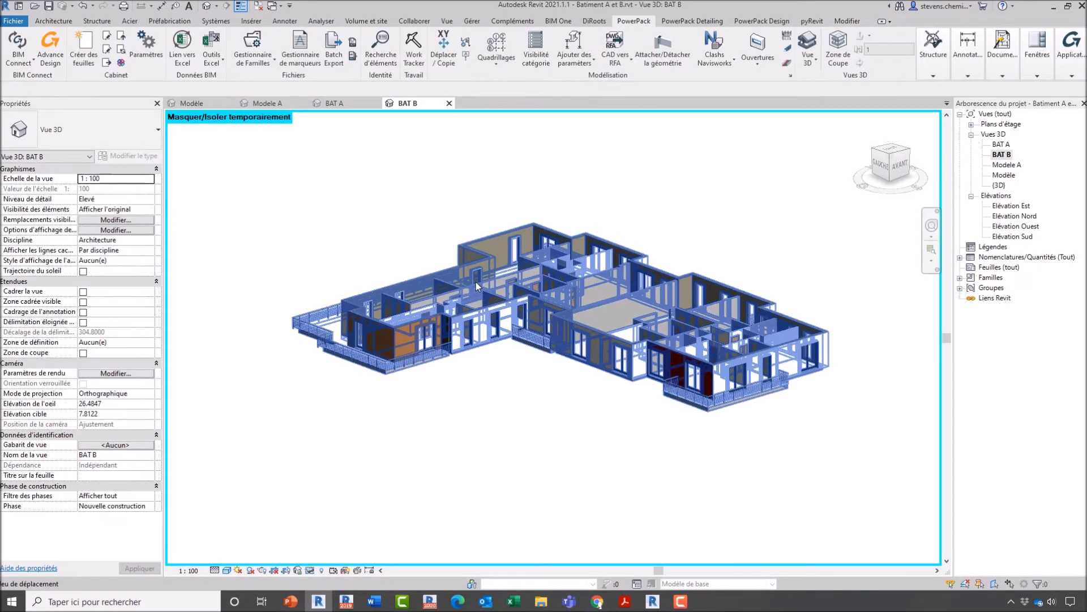
pyautogui.keyDown('shift'); pyautogui.moveTo(477, 283); pyautogui.dragTo(481, 307, button='middle'); pyautogui.keyUp('shift')
pyautogui.click(513, 447)
pyautogui.keyDown('shift'); pyautogui.moveTo(507, 453); pyautogui.dragTo(507, 458, button='middle'); pyautogui.keyUp('shift')
# Cancel the fifth storey's temporary isolation to show all BAT B storeys again
pyautogui.press('h')
pyautogui.press('r')
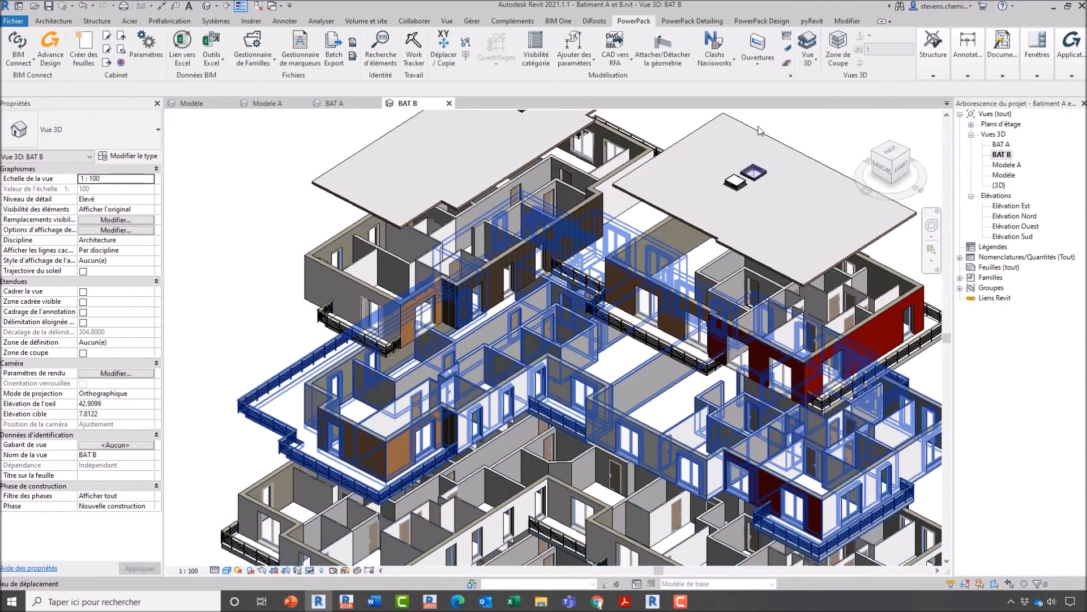
pyautogui.scroll(-4, 767, 151)
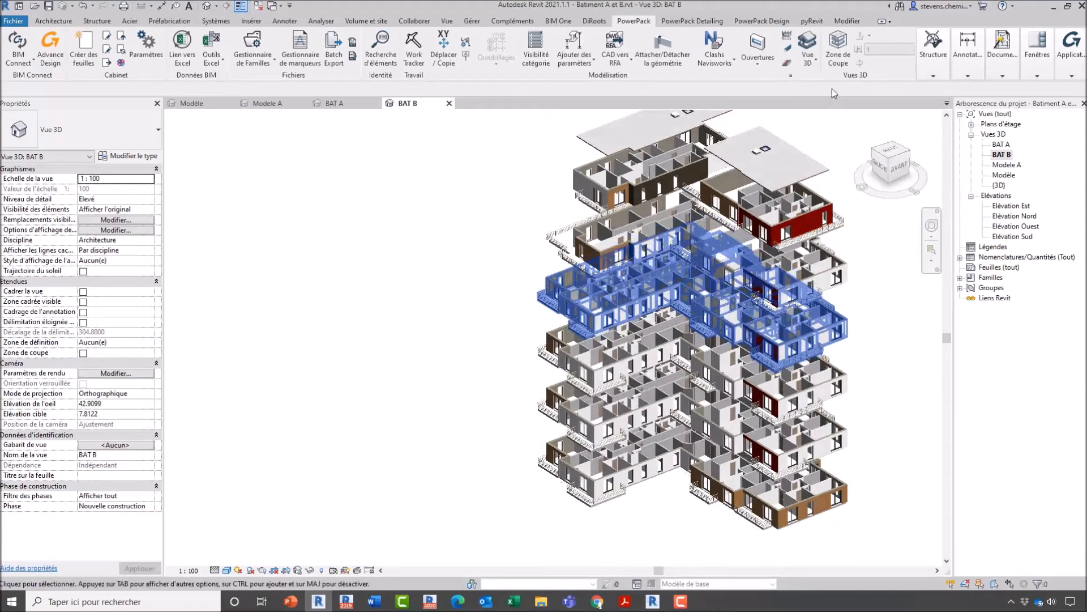
# Reset all level displacements in the BAT B view so the storeys are stacked together again
pyautogui.click(808, 61)
pyautogui.click(826, 106)
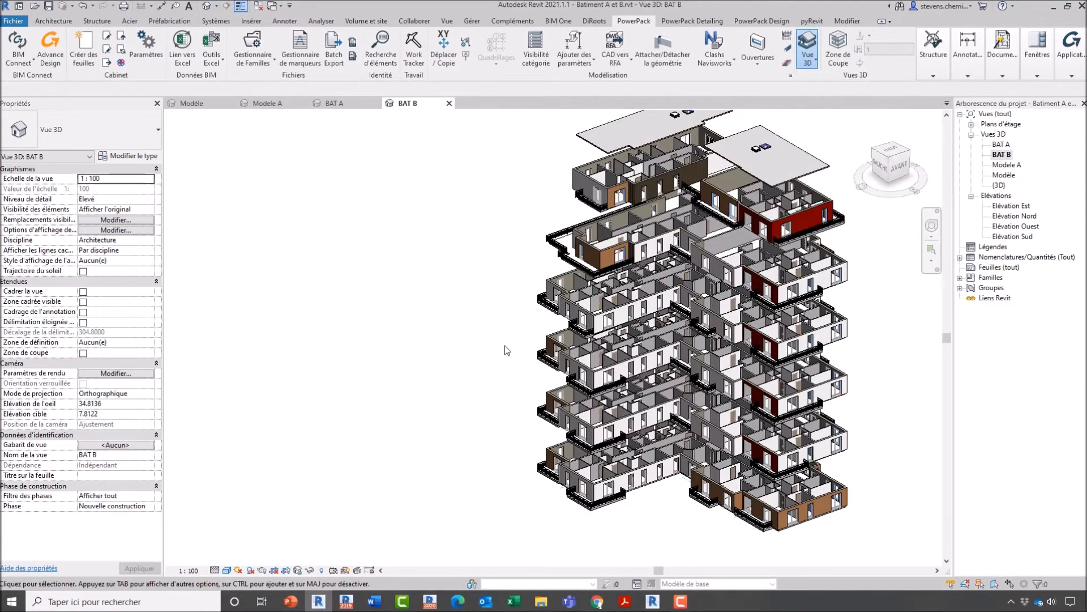
pyautogui.scroll(3, 576, 436)
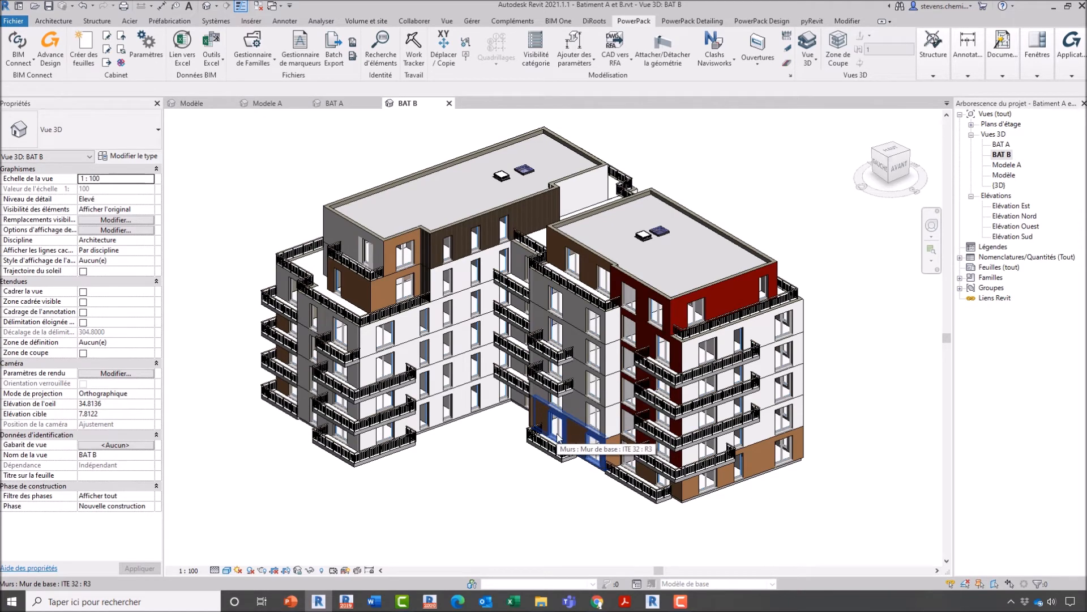
pyautogui.keyDown('shift'); pyautogui.moveTo(491, 453); pyautogui.dragTo(509, 481, button='middle'); pyautogui.keyUp('shift')
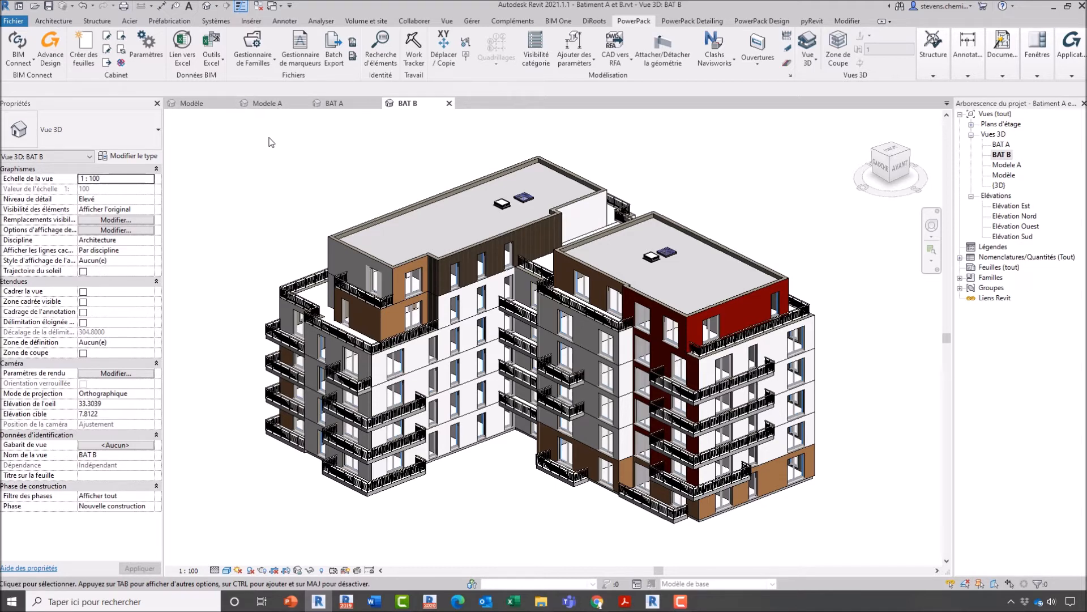
# Switch to the BAT A 3D view and orient it to the top-front-right isometric corner
pyautogui.click(322, 102)
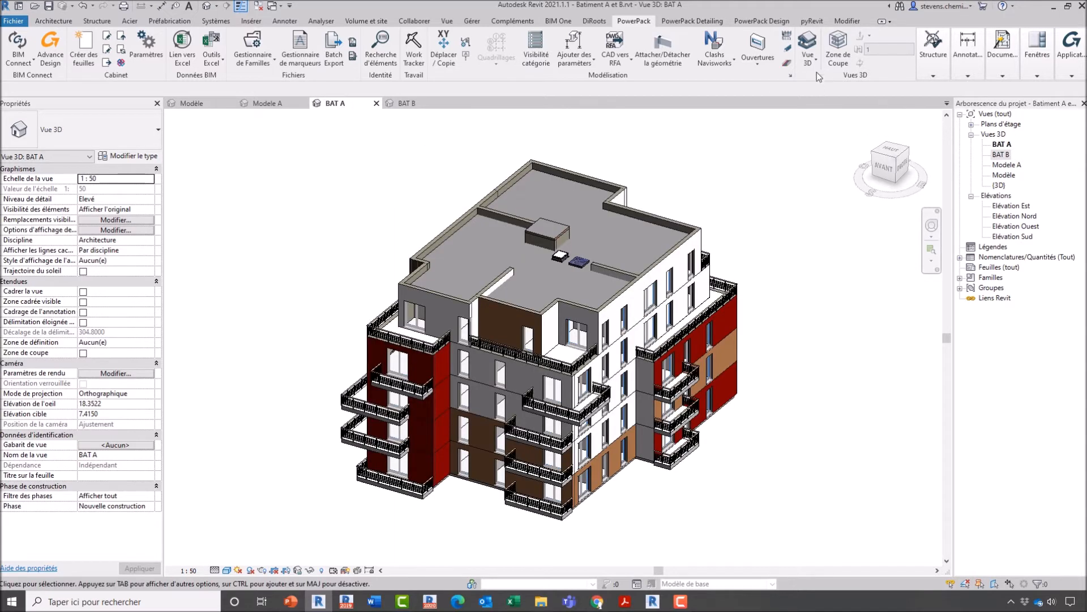
pyautogui.click(810, 56)
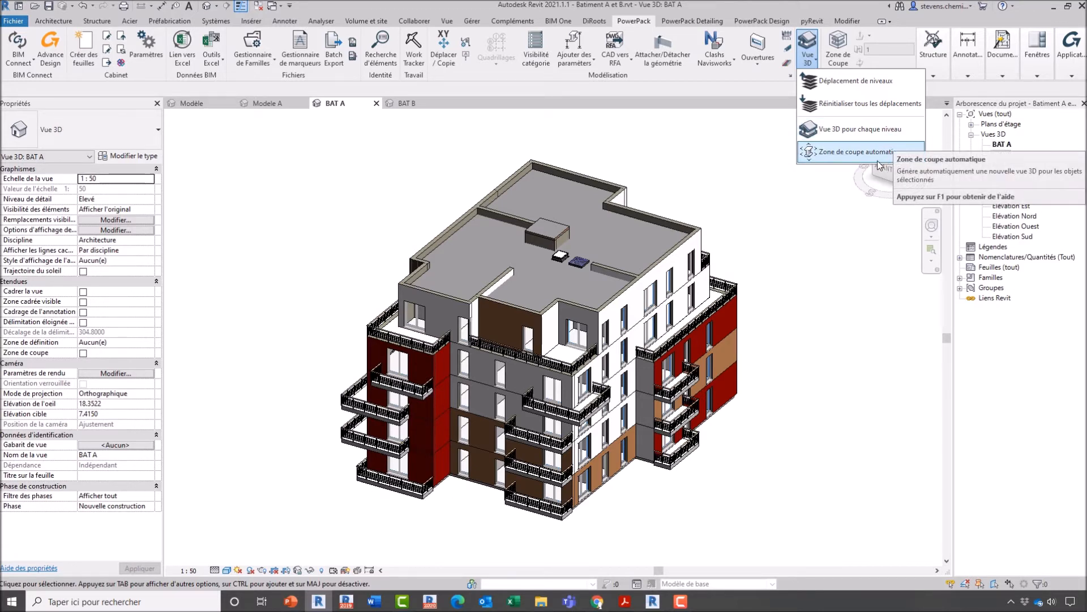
pyautogui.click(860, 130)
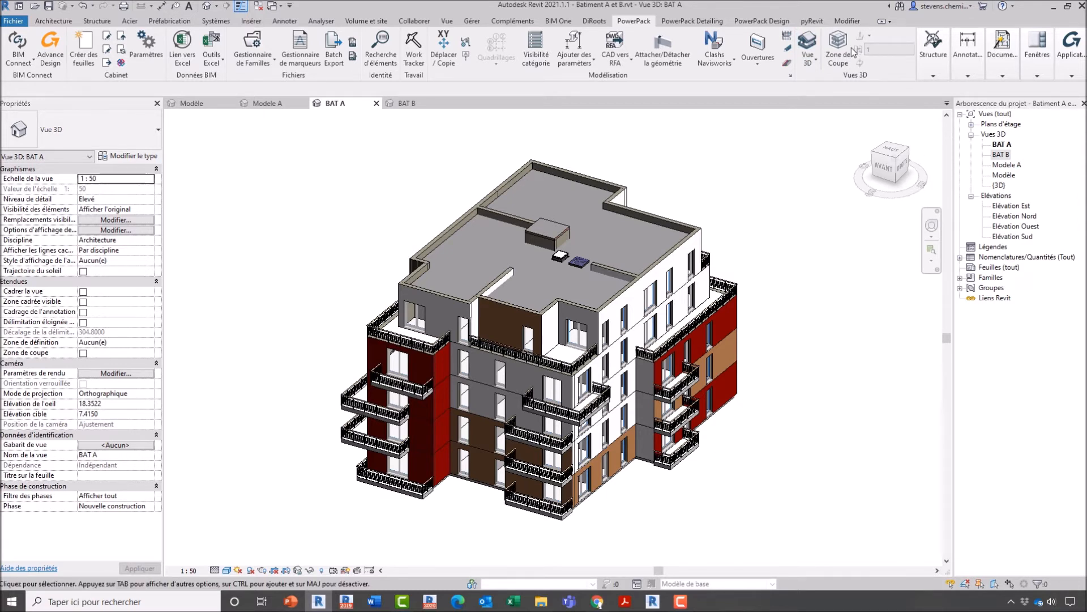
pyautogui.click(808, 54)
pyautogui.click(898, 164)
pyautogui.click(904, 175)
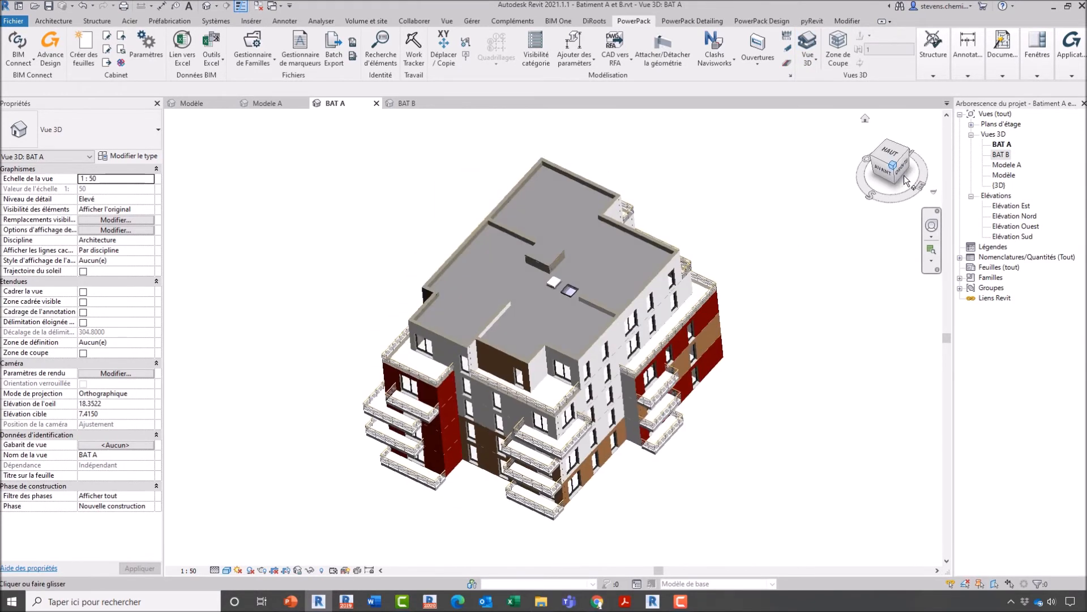
# Start PowerPack's Vue 3D pour chaque niveau command and choose BAT A as the base view
pyautogui.click(810, 57)
pyautogui.click(846, 129)
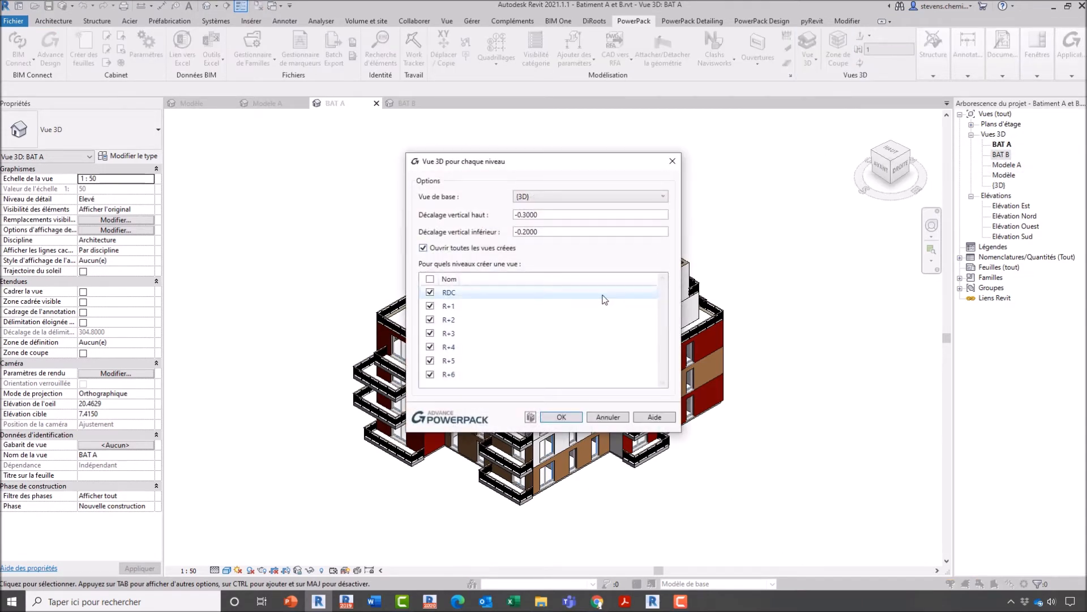
pyautogui.click(535, 195)
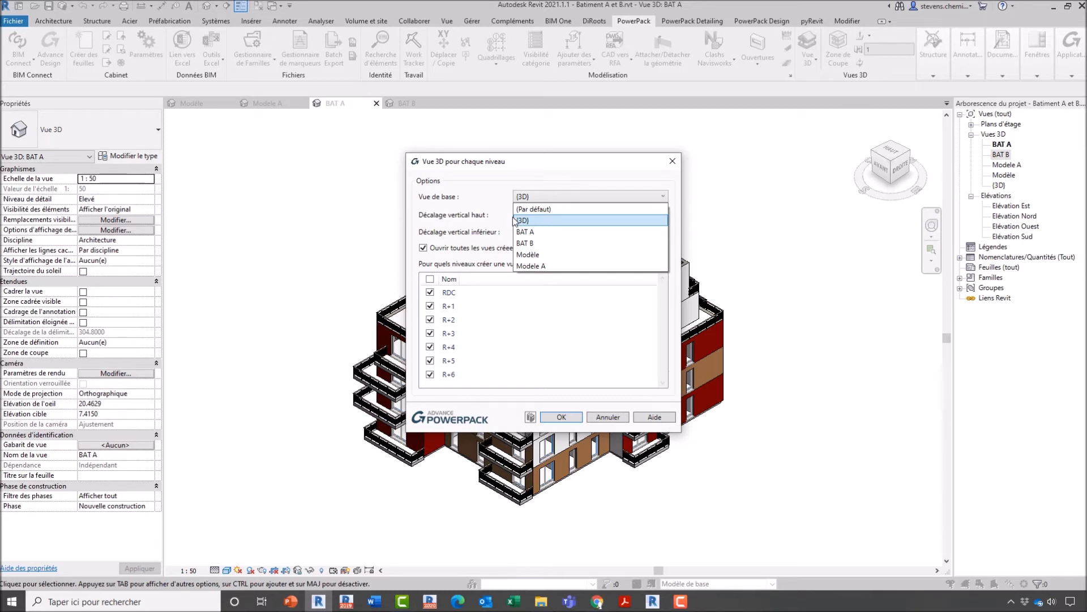
pyautogui.press('Down')
pyautogui.press('Return')
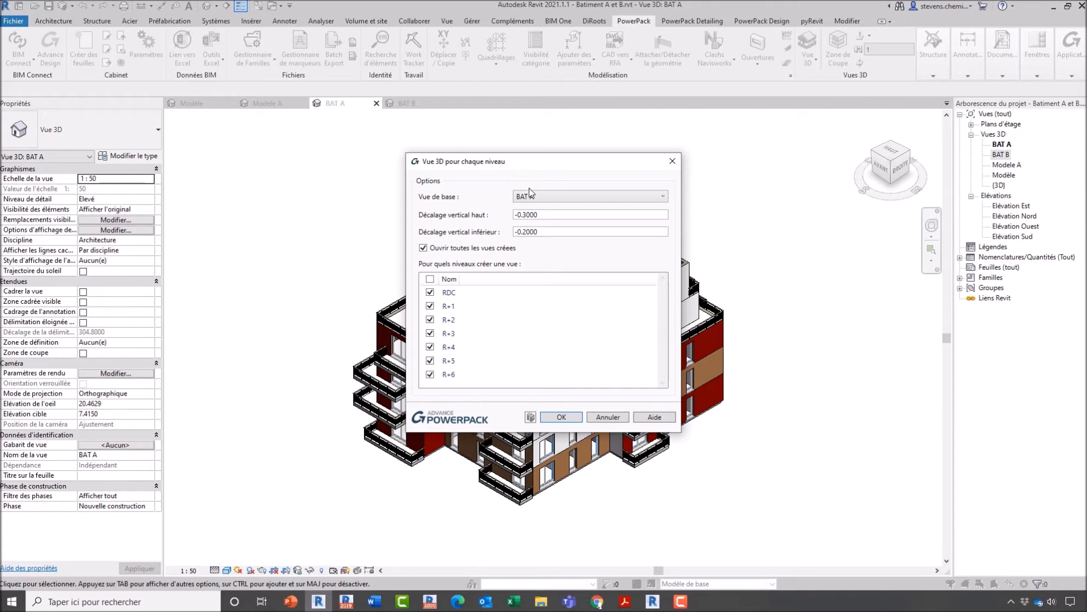
# Set the upper vertical offset (Décalage vertical haut) to -0.5 and the lower one (Décalage vertical inférieur) to -0.25
pyautogui.moveTo(548, 214); pyautogui.dragTo(509, 220)
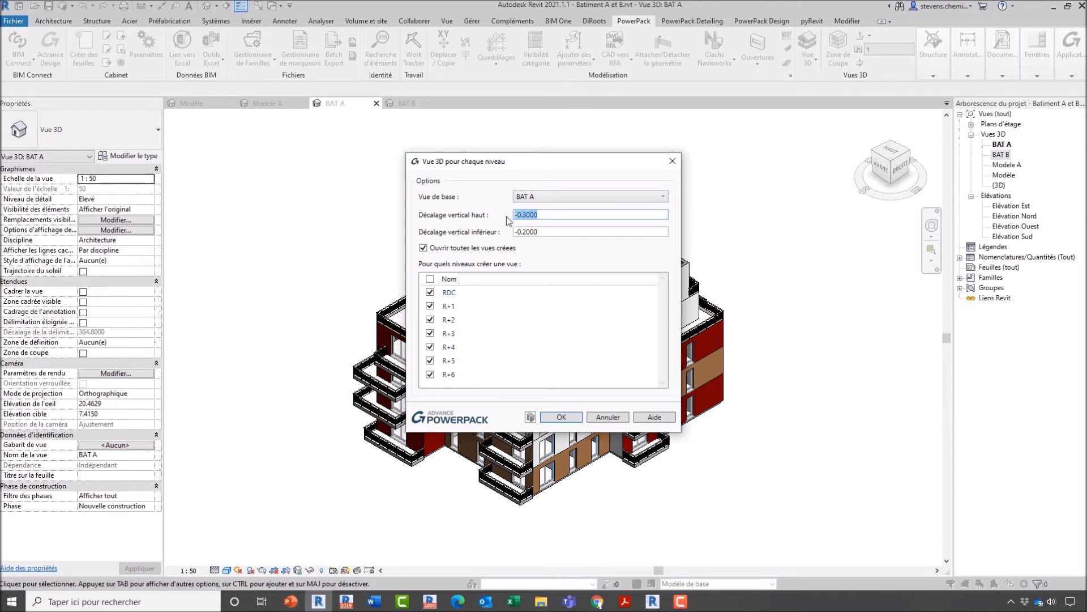
pyautogui.write('0.5')
pyautogui.moveTo(546, 216); pyautogui.dragTo(489, 222)
pyautogui.write('-0.5')
pyautogui.click(560, 231)
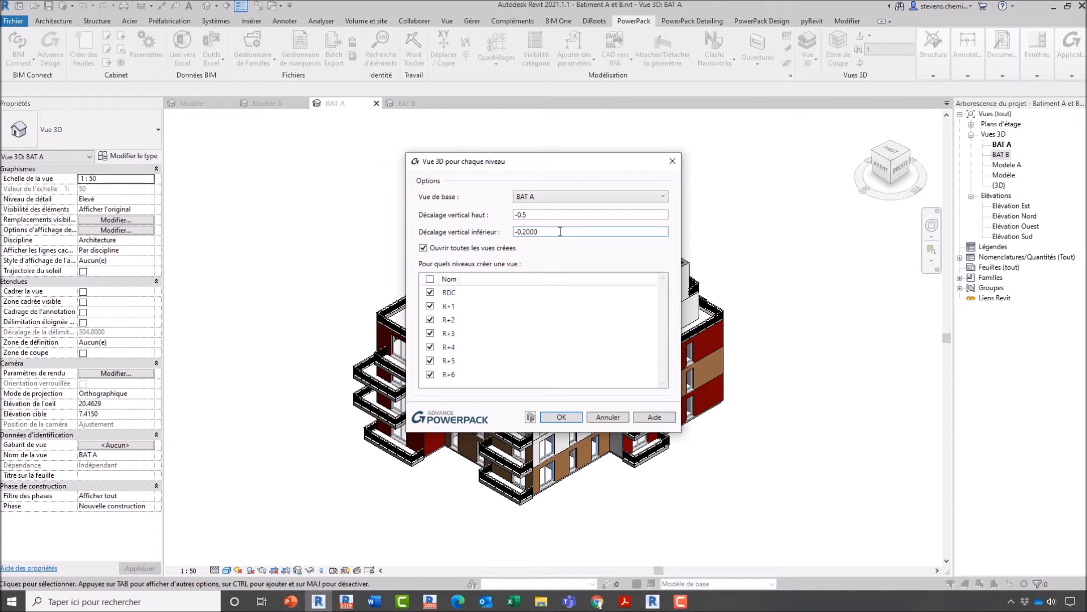
pyautogui.moveTo(560, 232); pyautogui.dragTo(484, 234)
pyautogui.write('-0.3')
pyautogui.press('BackSpace')
pyautogui.write('25')
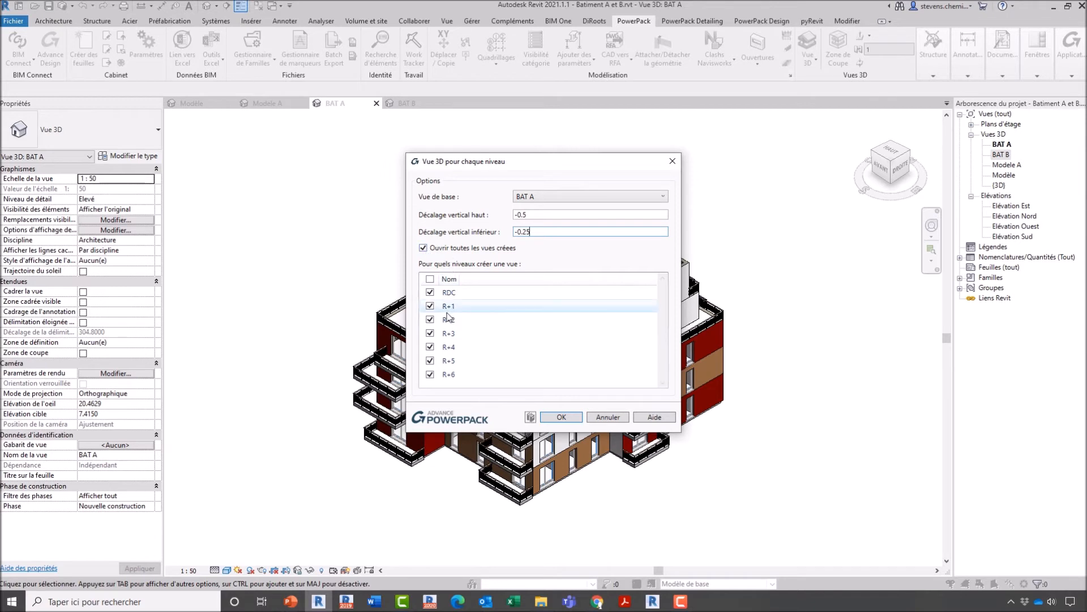
# Exclude levels R+4, R+5 and R+6 from the view creation and include them again
pyautogui.click(430, 374)
pyautogui.click(430, 360)
pyautogui.click(430, 346)
pyautogui.click(430, 361)
pyautogui.click(430, 373)
pyautogui.click(430, 346)
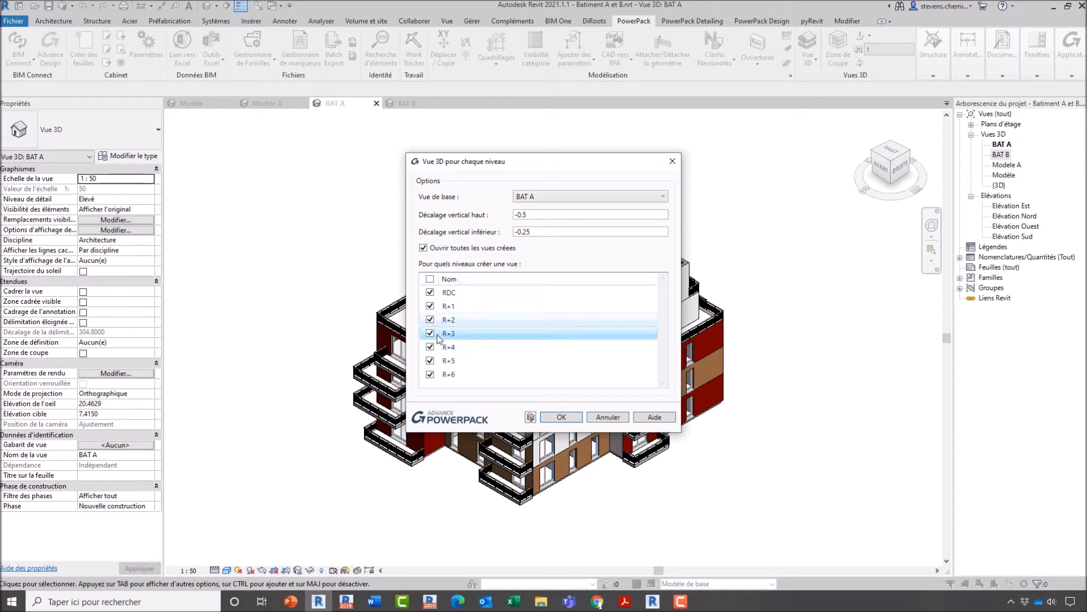
# Exclude level R+6 and create the per-level 3D views of BAT A for the remaining levels
pyautogui.click(430, 374)
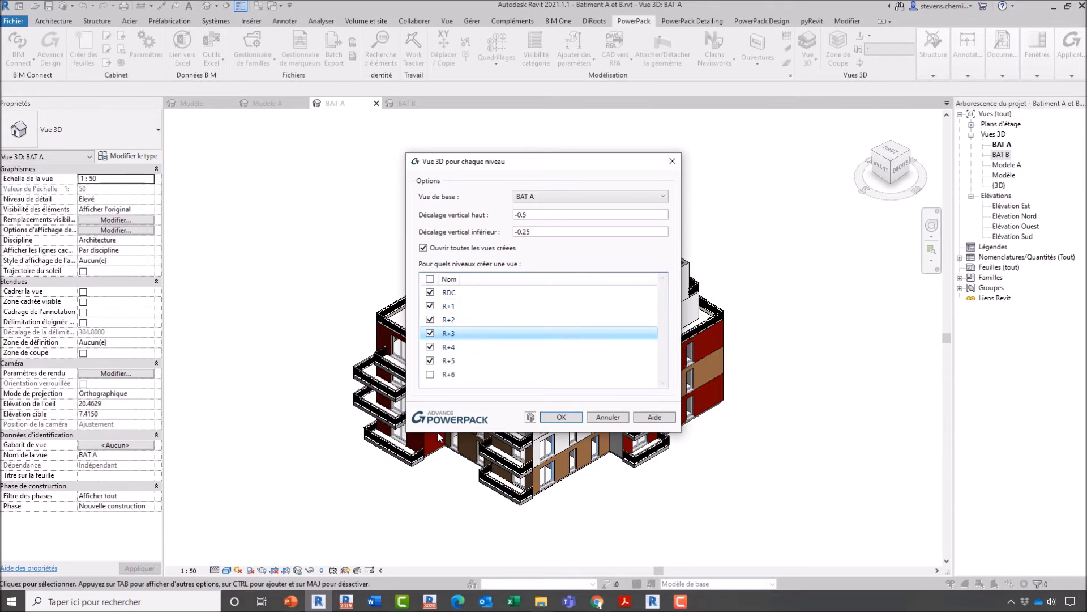
pyautogui.click(561, 417)
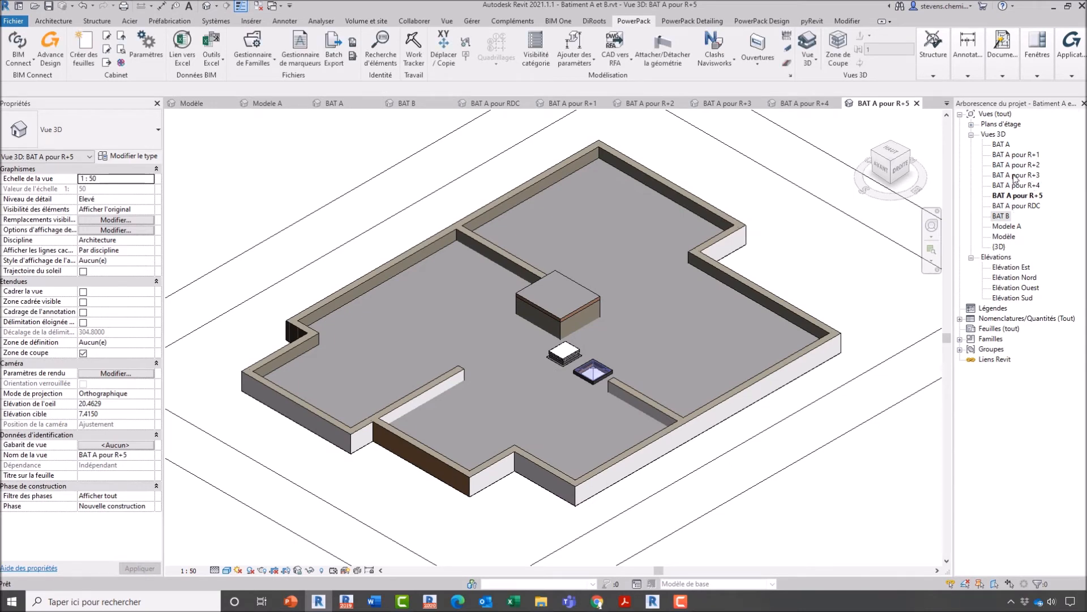
# Open the BAT A pour RDC view and examine the ground-floor walls and window openings where the section box cuts them
pyautogui.doubleClick(1032, 207)
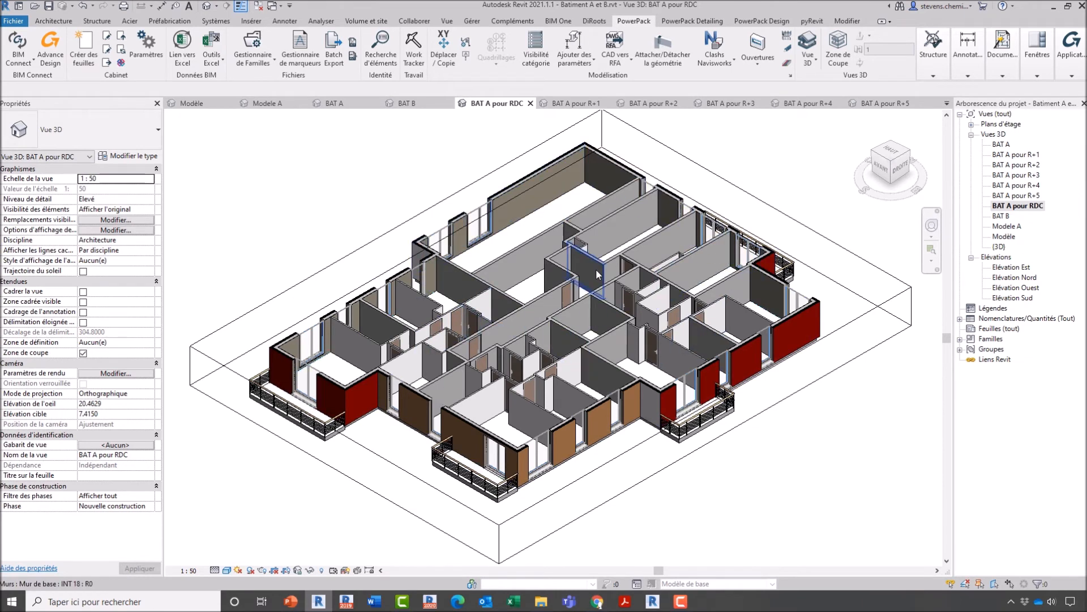
pyautogui.scroll(4, 329, 356)
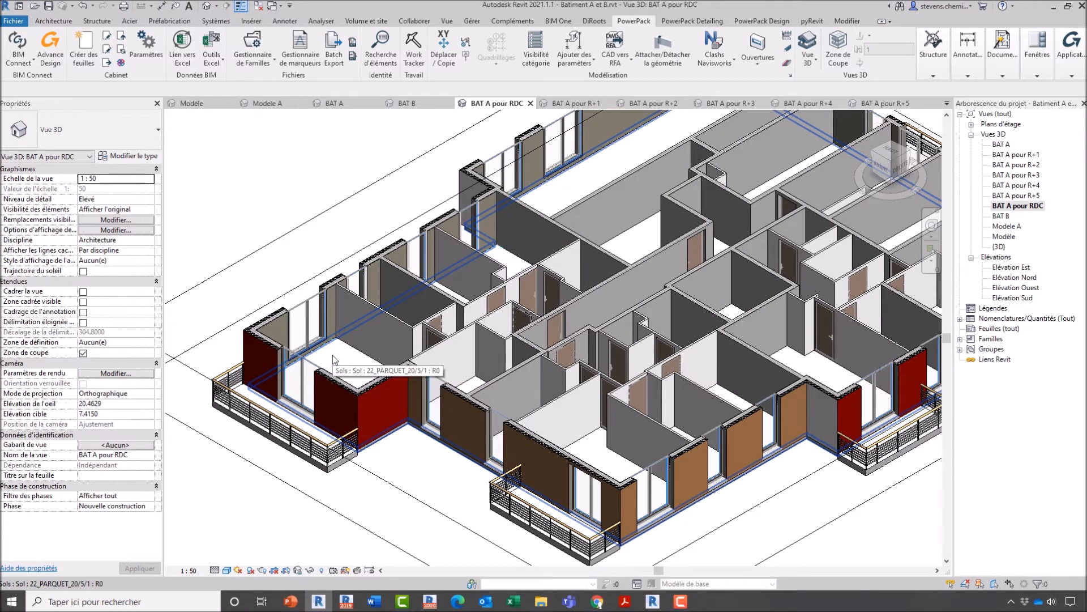
pyautogui.scroll(-4, 332, 355)
pyautogui.scroll(6, 542, 152)
pyautogui.scroll(4, 560, 139)
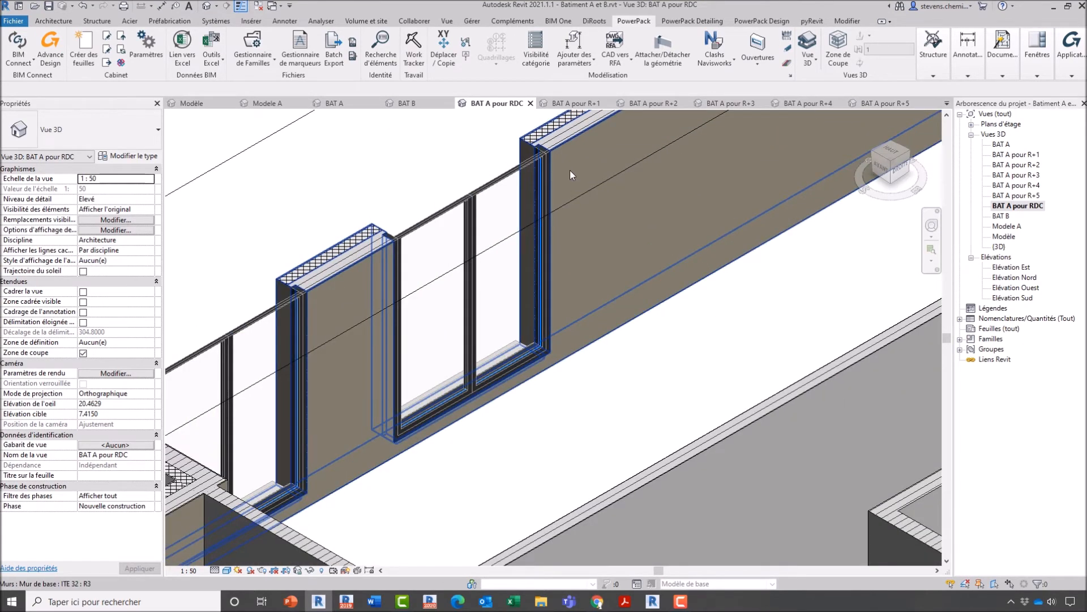
pyautogui.scroll(-5, 570, 171)
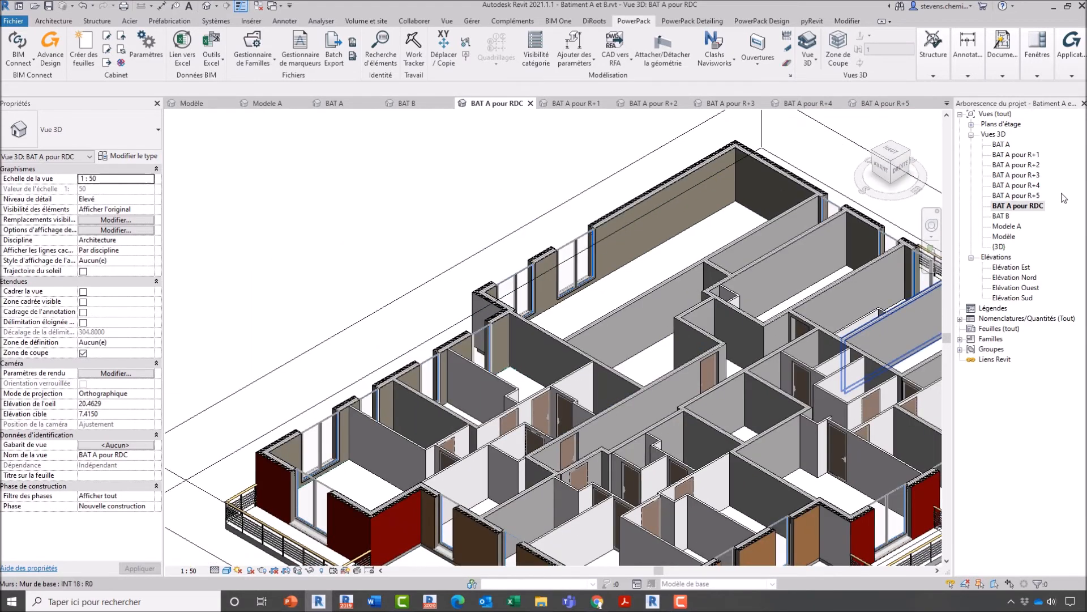
# Browse the created BAT A level views, including R+5, R+1, R+2, R+4 and RDC, to compare how each floor is cut
pyautogui.doubleClick(1037, 196)
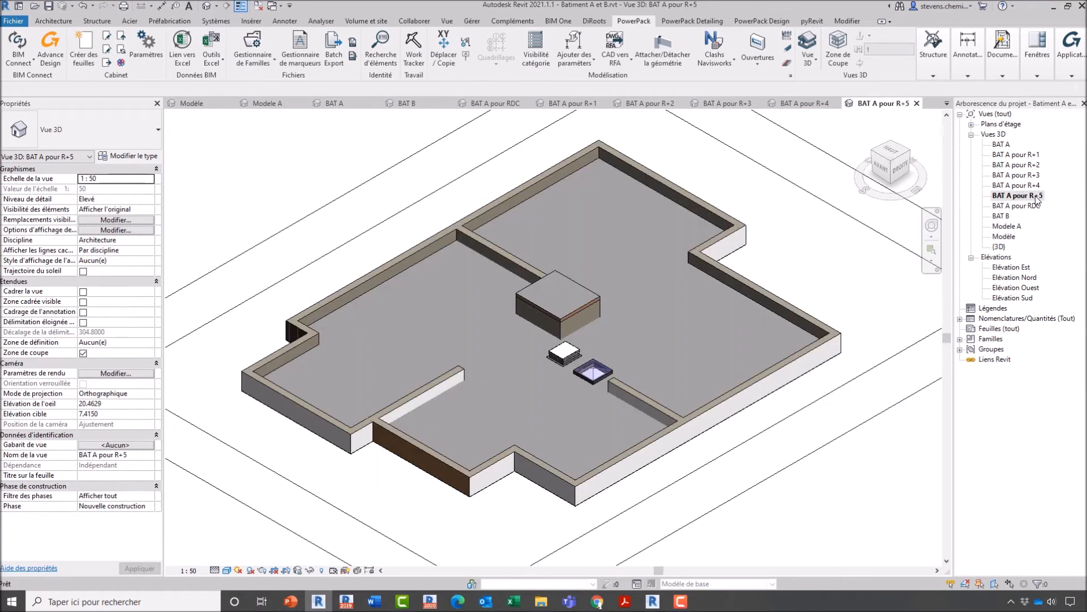
pyautogui.doubleClick(1023, 160)
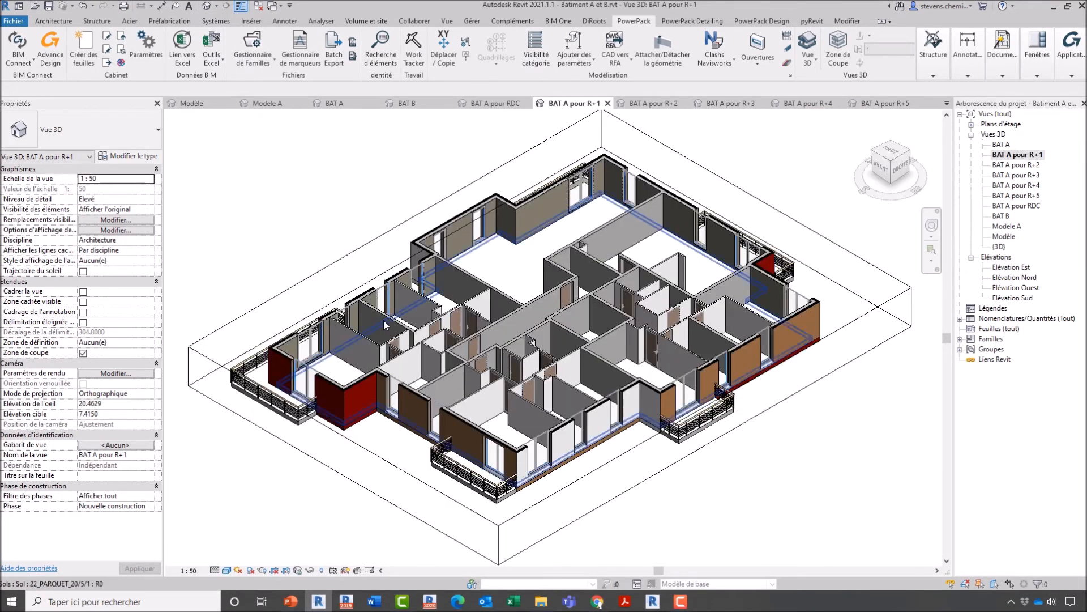
pyautogui.scroll(3, 329, 344)
pyautogui.scroll(-5, 327, 346)
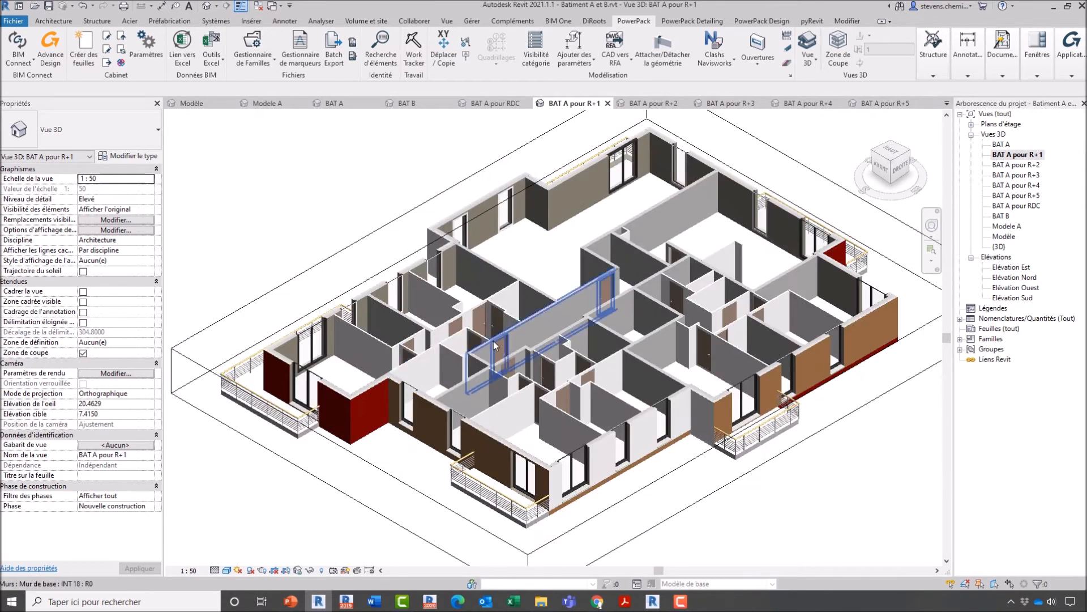
pyautogui.doubleClick(1022, 165)
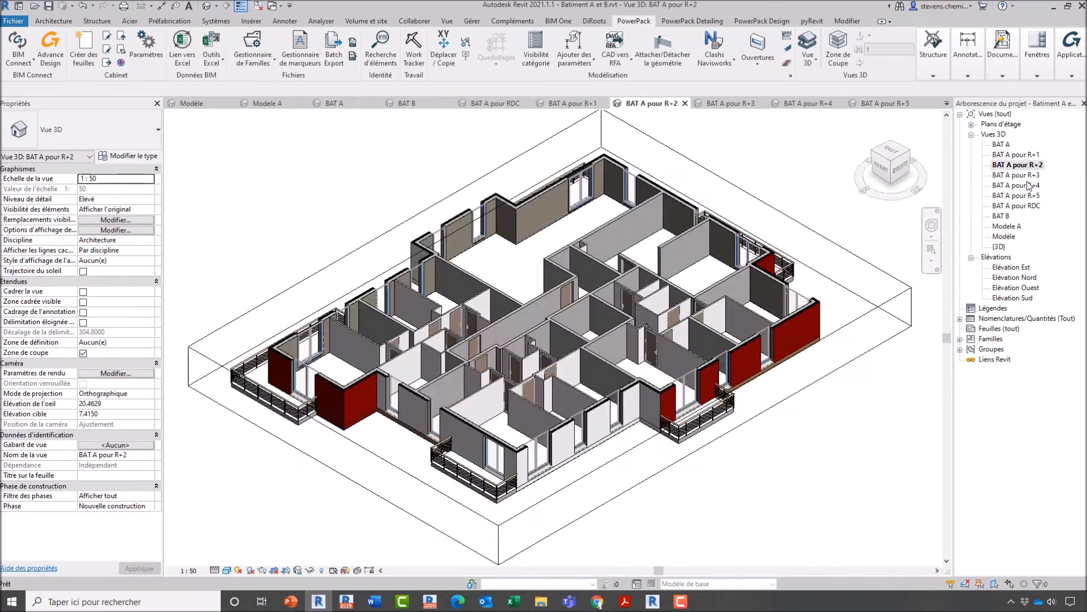
pyautogui.doubleClick(1029, 185)
pyautogui.doubleClick(1028, 196)
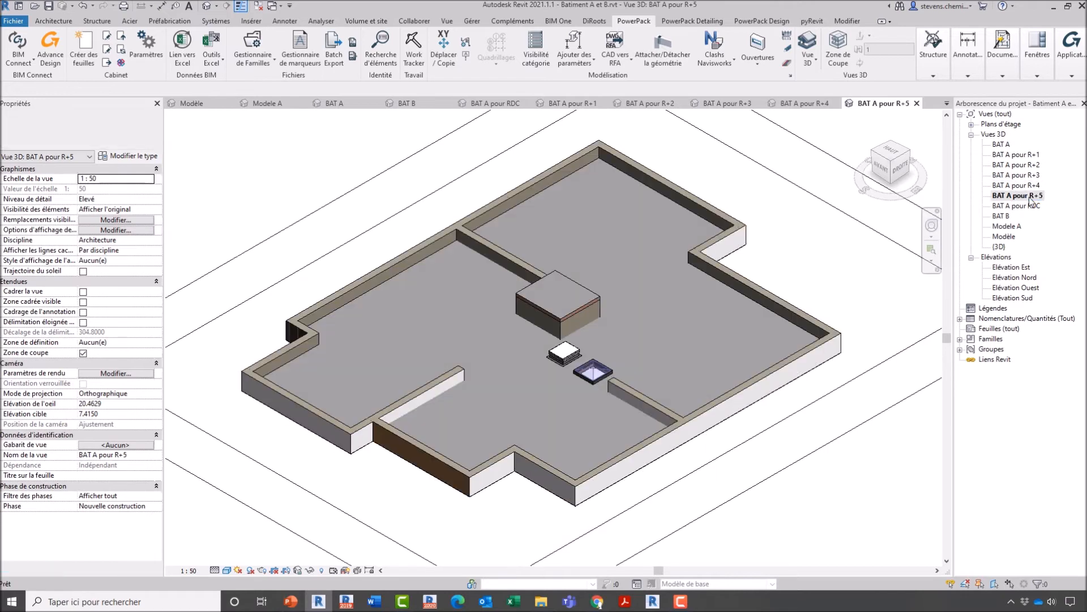
pyautogui.click(1031, 207)
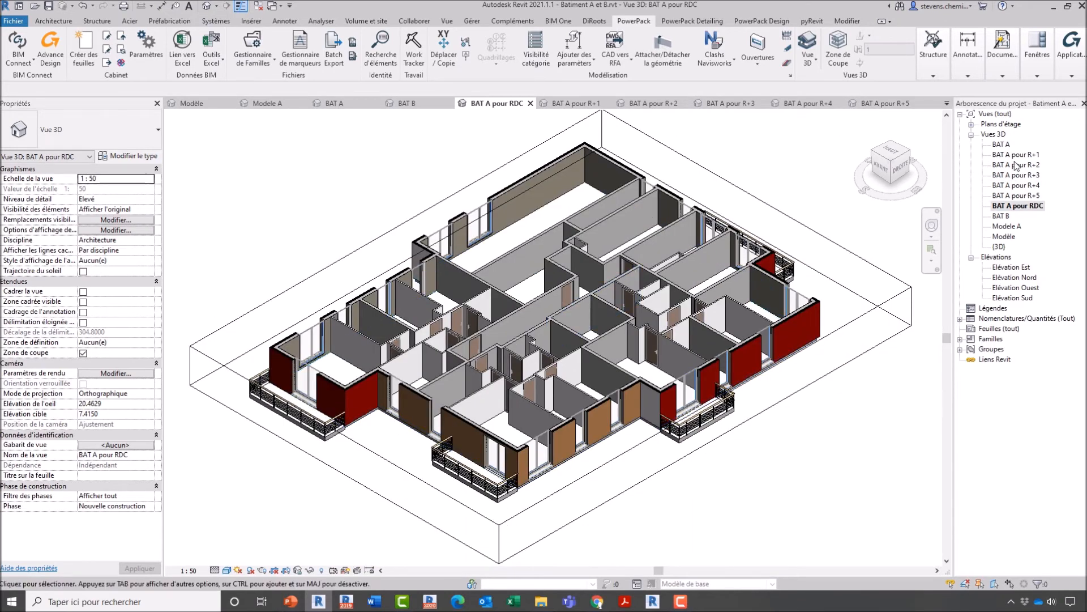
# In the BAT A pour R+1 view, raise the section box's top face slightly so it cuts just above the windows
pyautogui.doubleClick(1017, 155)
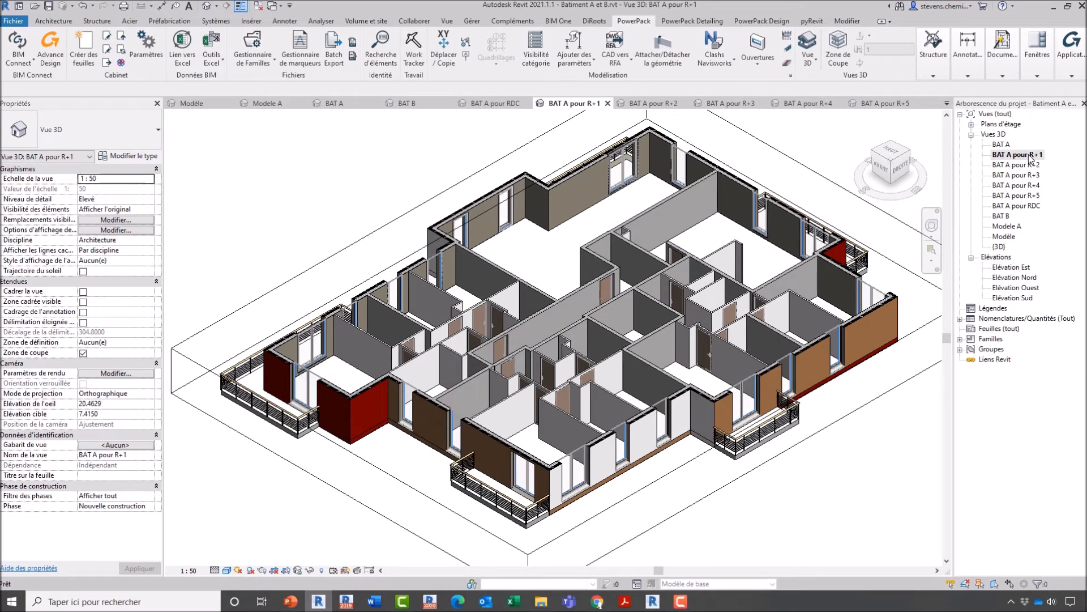
pyautogui.keyDown('shift'); pyautogui.moveTo(493, 363); pyautogui.dragTo(481, 340, button='middle'); pyautogui.keyUp('shift')
pyautogui.click(386, 256)
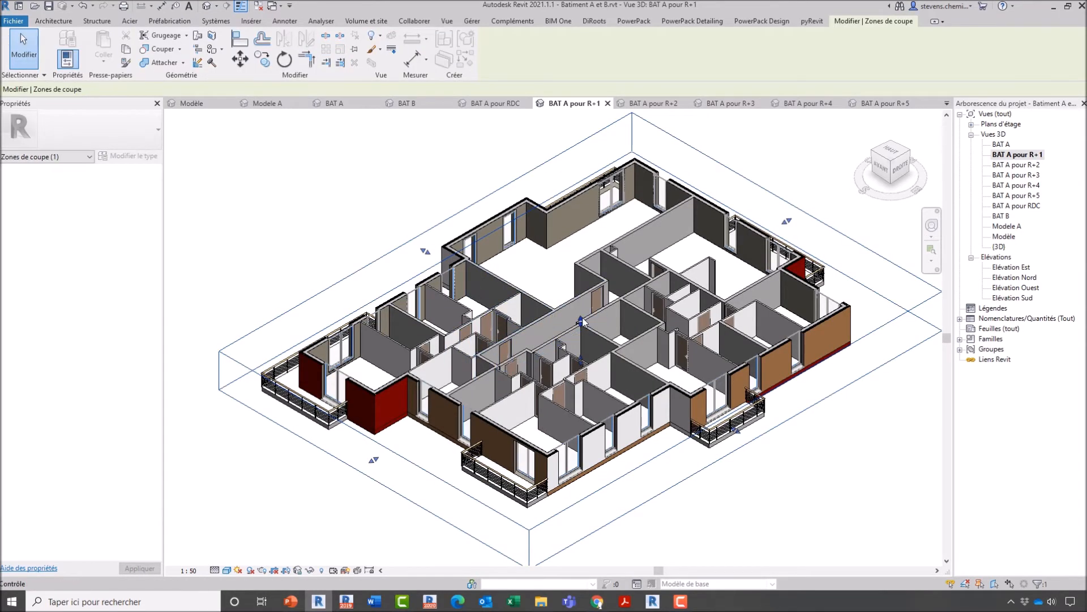
pyautogui.moveTo(582, 310); pyautogui.dragTo(583, 322)
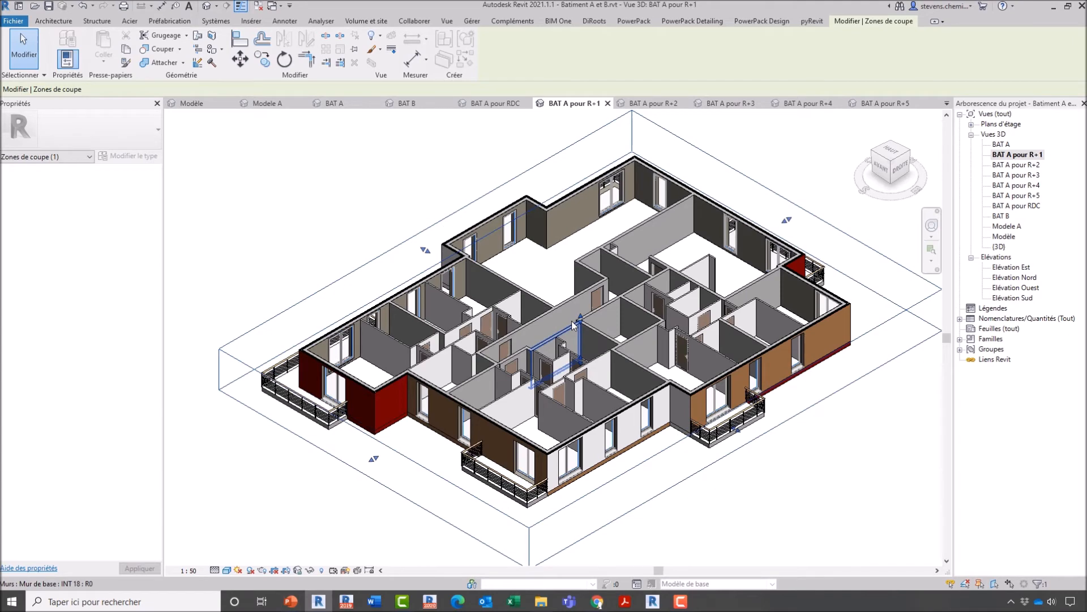
pyautogui.press('Escape')
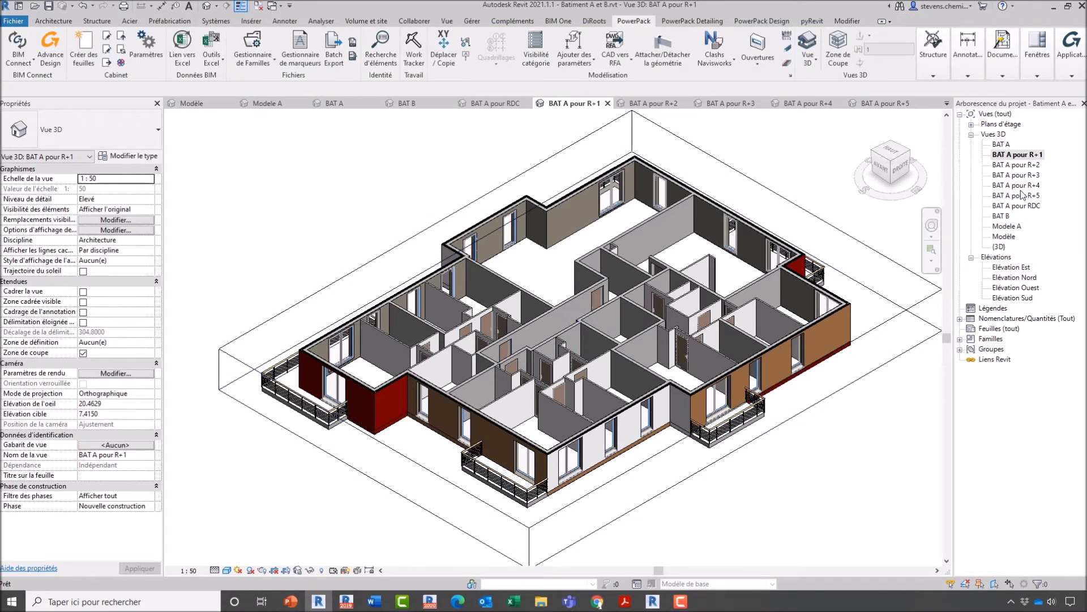
# Apply the VUE 3D view template to all six BAT A level views, from R+1 through RDC
pyautogui.keyDown('shift'); pyautogui.click(1032, 207); pyautogui.keyUp('shift')
pyautogui.rightClick(1033, 209)
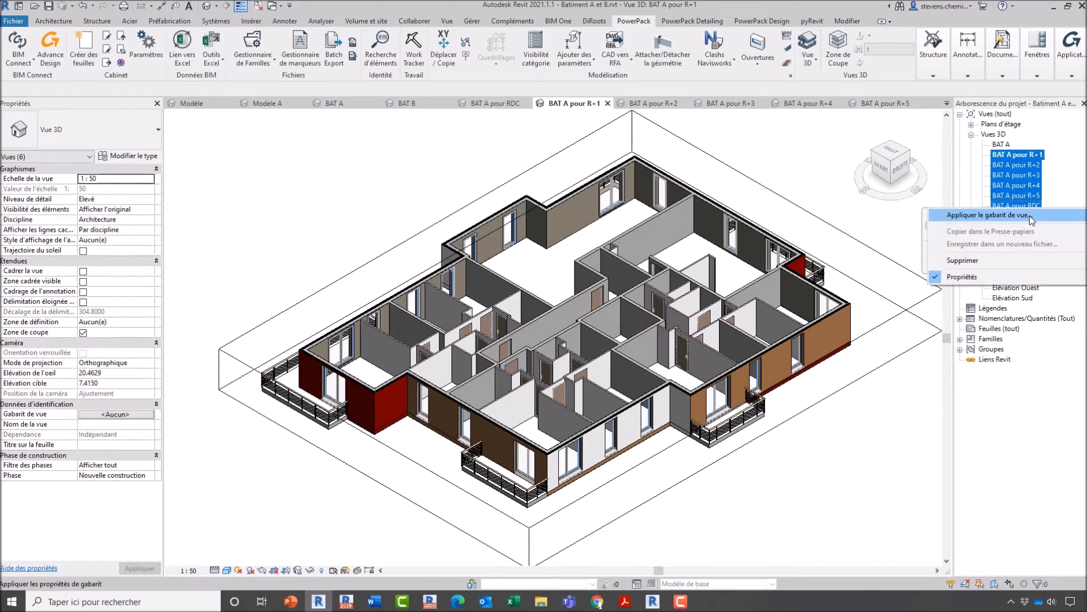
pyautogui.click(1034, 216)
pyautogui.click(400, 277)
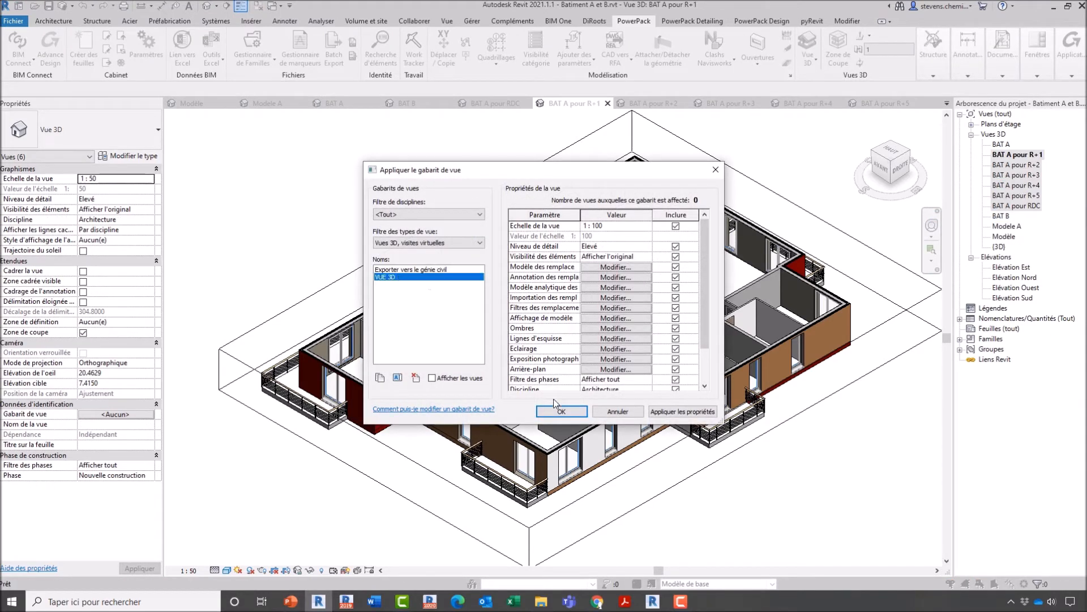
pyautogui.click(562, 412)
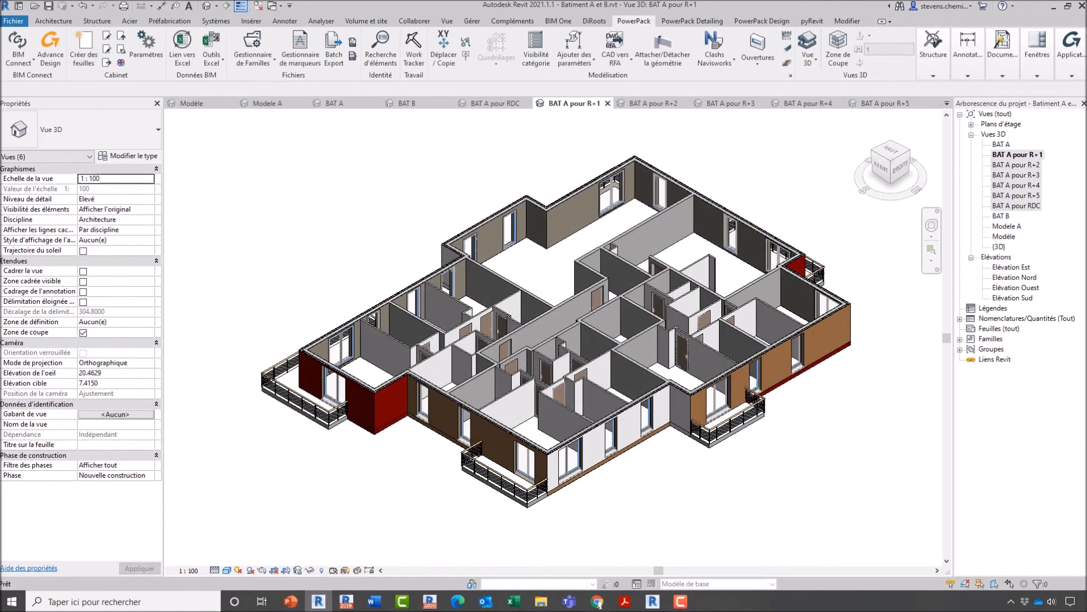
# Go through the BAT A level views and examine how they look with the applied template, finishing with a closer look at R+1
pyautogui.doubleClick(1018, 164)
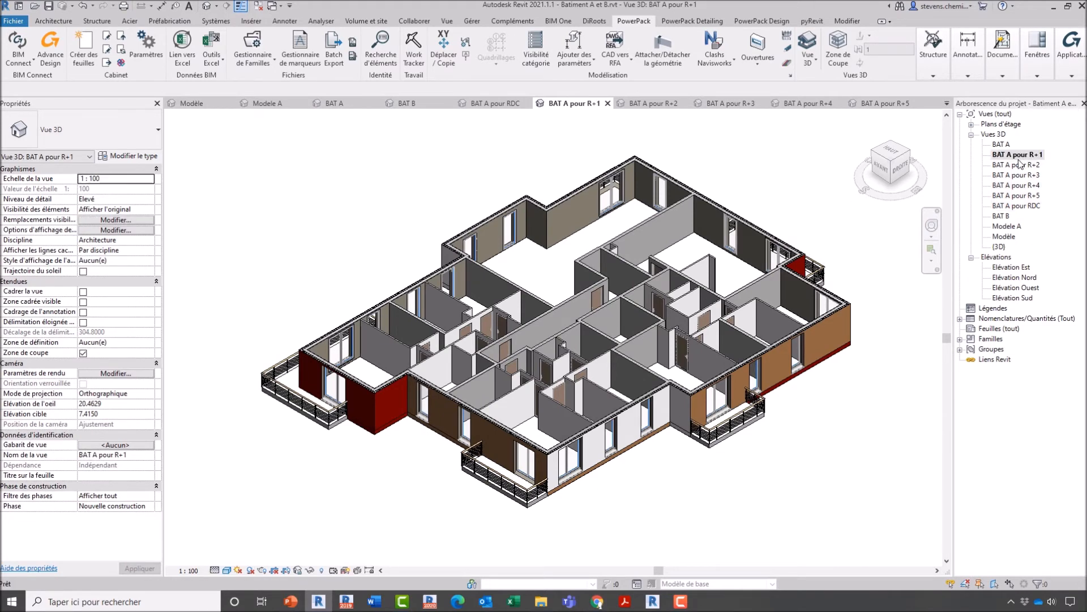
pyautogui.doubleClick(1023, 176)
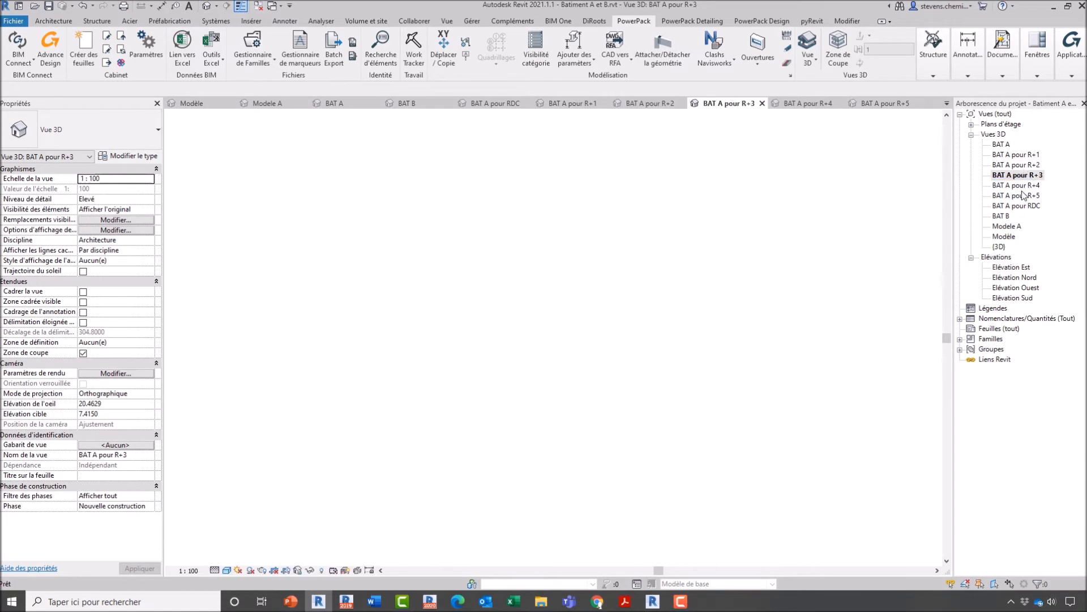
pyautogui.doubleClick(1021, 186)
pyautogui.doubleClick(1019, 196)
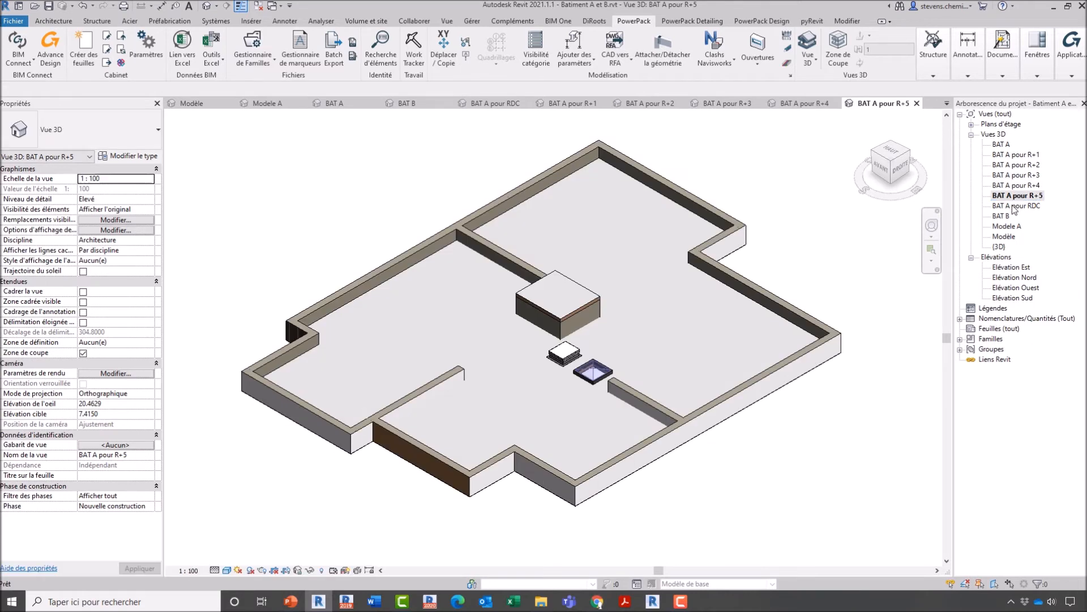
pyautogui.doubleClick(1019, 206)
pyautogui.doubleClick(1020, 154)
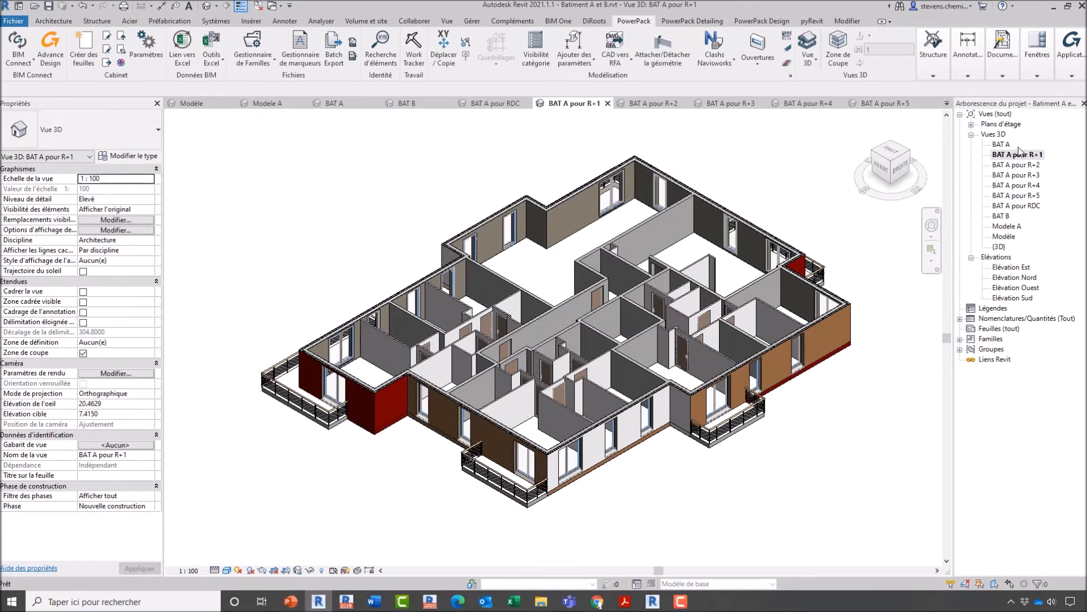
pyautogui.scroll(4, 522, 304)
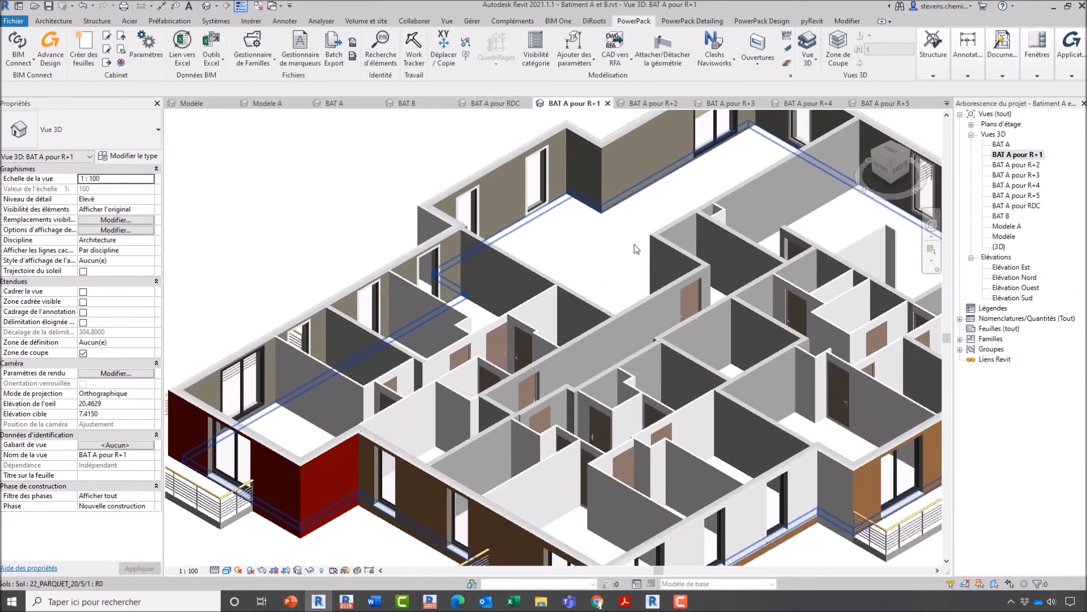
pyautogui.scroll(-4, 522, 305)
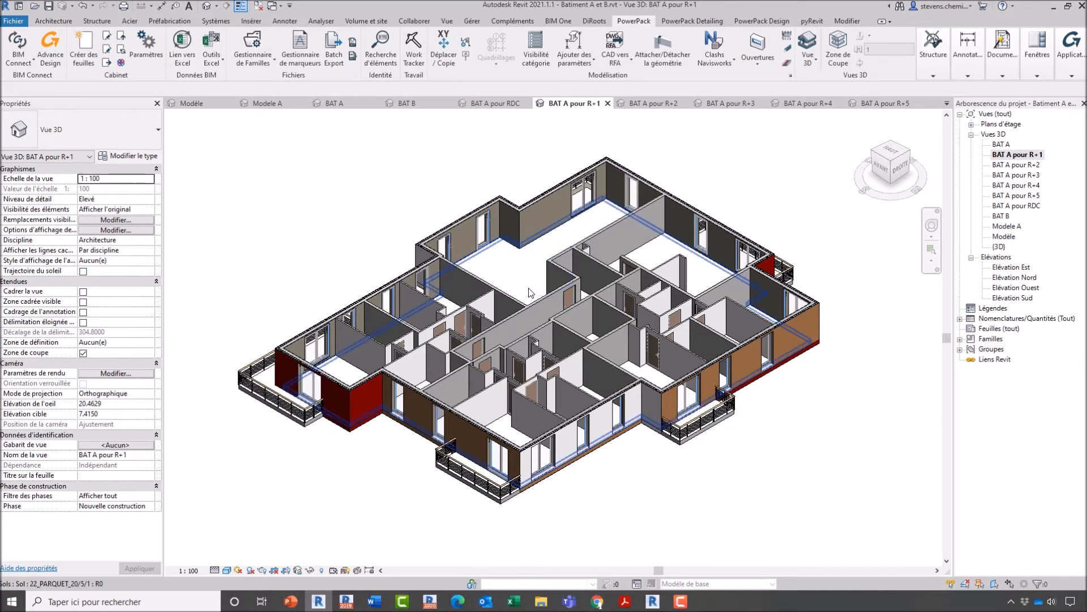
# Switch to the BAT A 3D view and close all inactive views
pyautogui.click(347, 104)
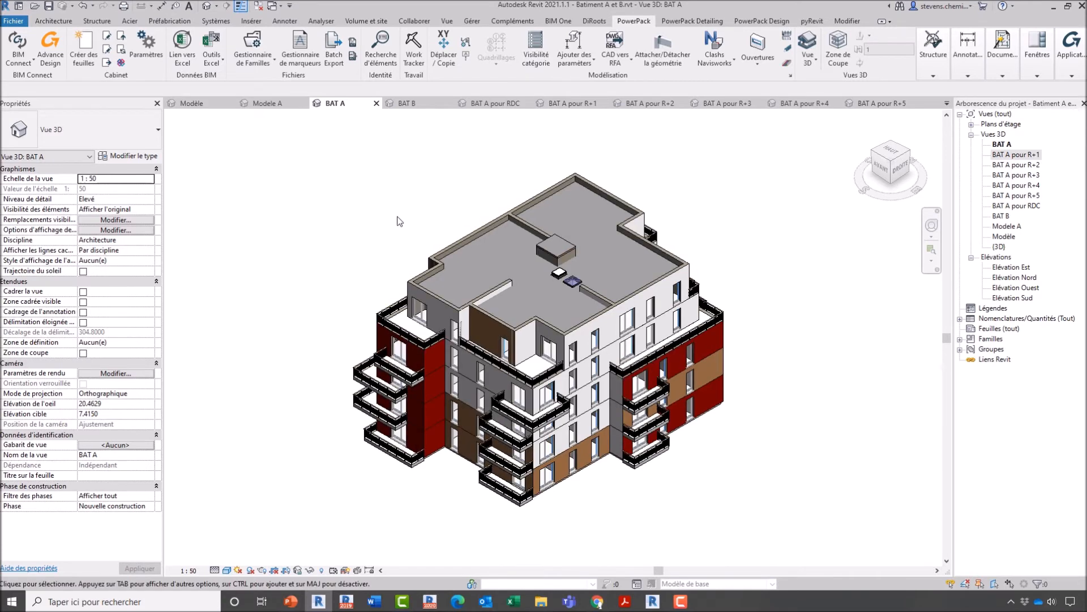
pyautogui.click(259, 5)
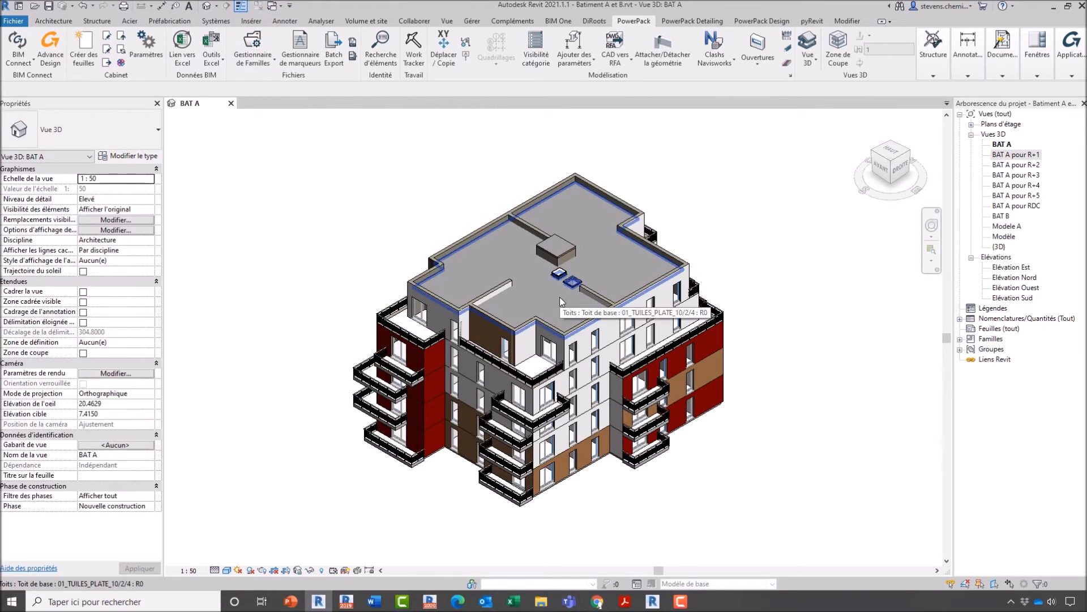
pyautogui.click(808, 54)
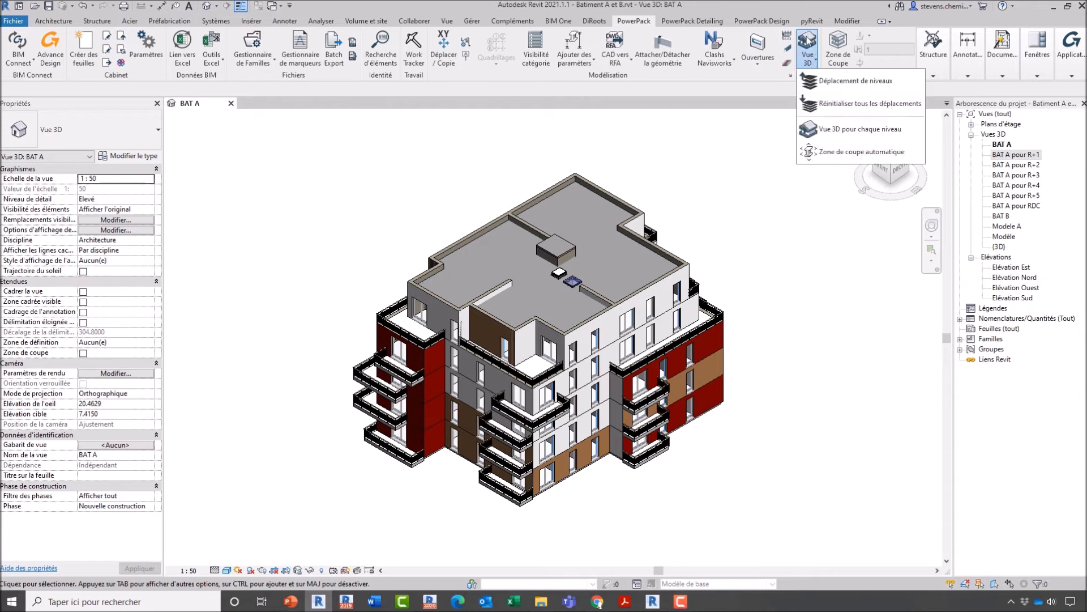
pyautogui.click(843, 160)
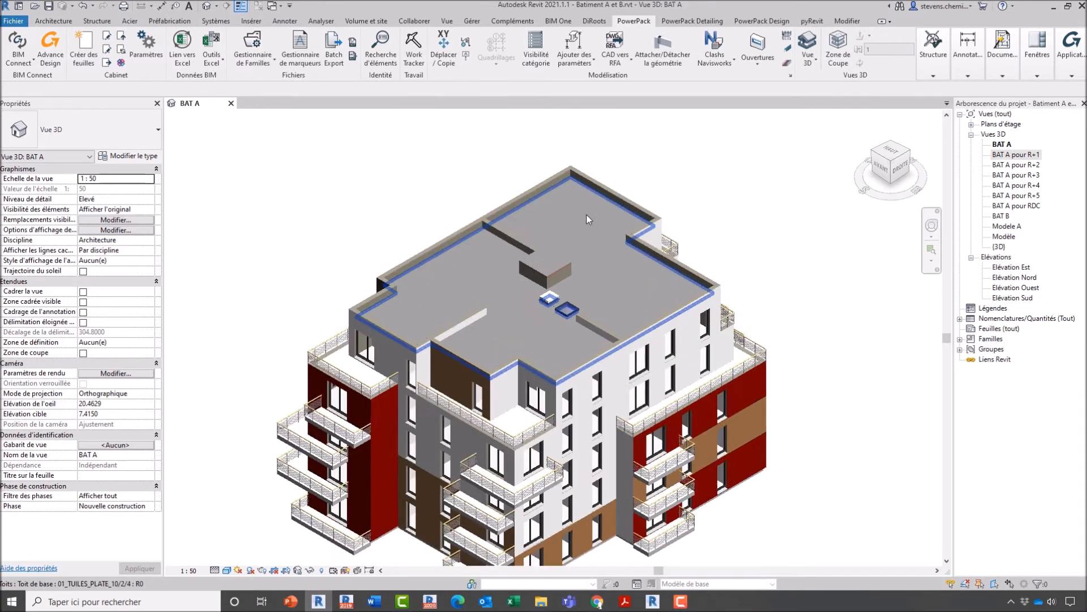
pyautogui.scroll(3, 586, 214)
pyautogui.click(540, 387)
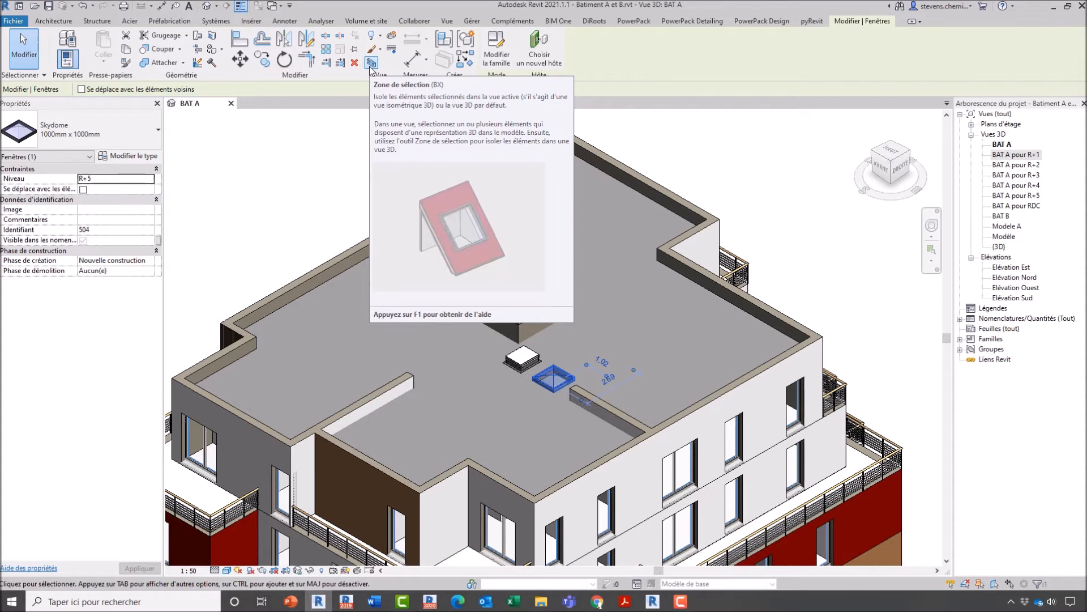
pyautogui.press('Escape')
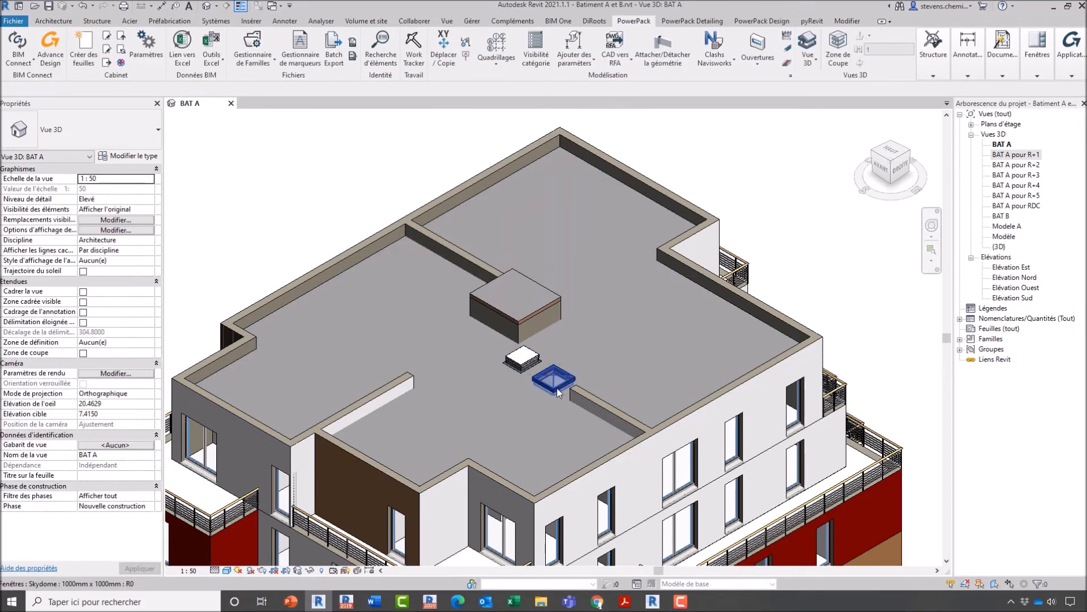
# Isolate the Skydome window on the BAT A roof with the Selection Box (BX) command and fit it in the view
pyautogui.click(563, 393)
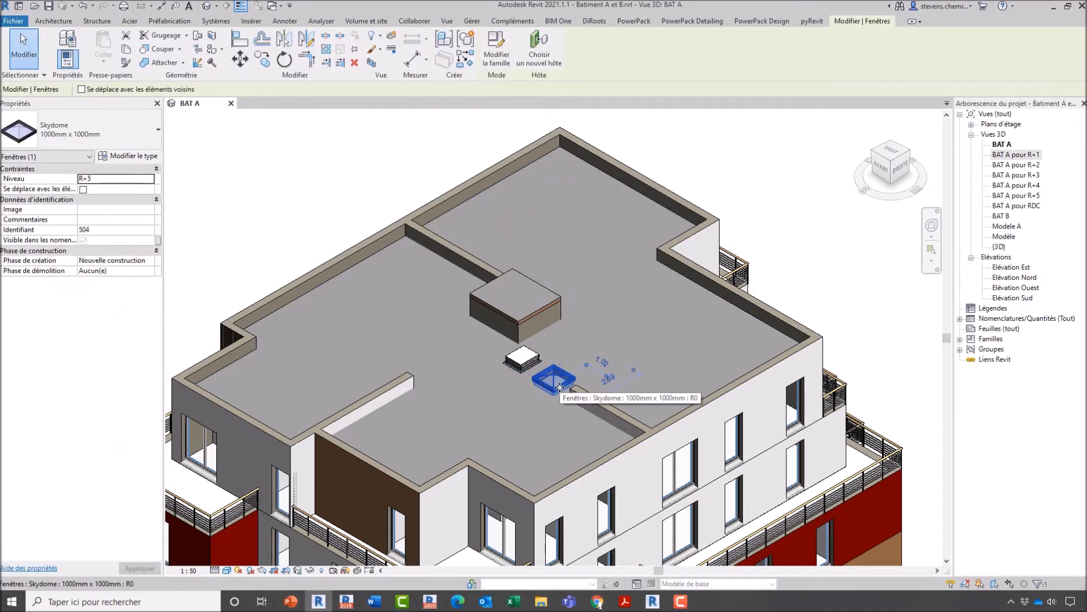
pyautogui.press('b')
pyautogui.press('x')
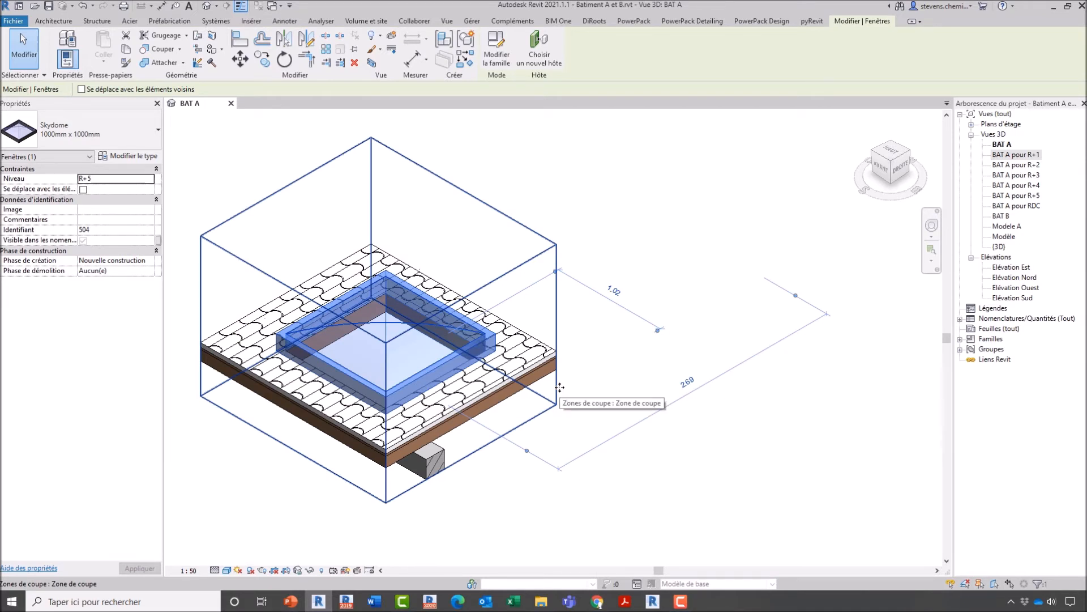
pyautogui.press('Escape')
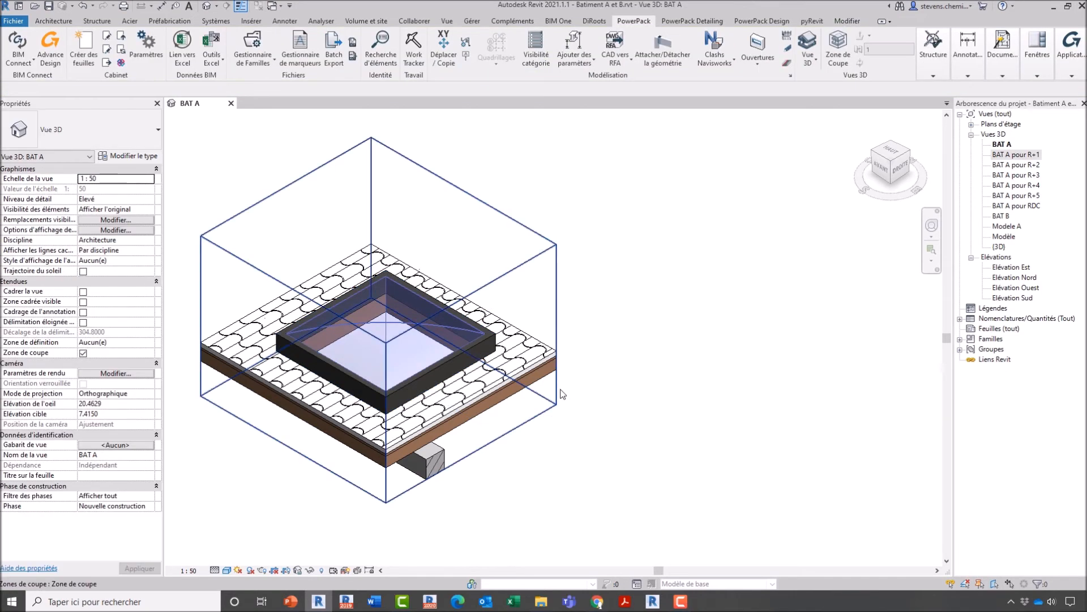
pyautogui.middleClick(559, 388)
pyautogui.middleClick(560, 387)
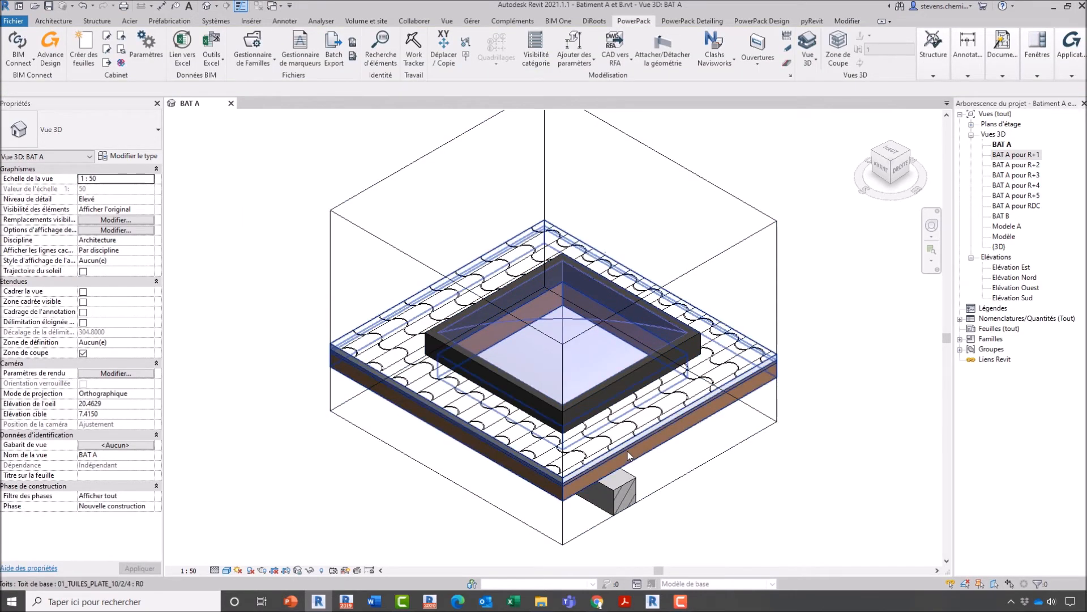
# Undo the section box in the BAT A view and open the Modele A 3D view
pyautogui.hotkey('ctrl', 'z')
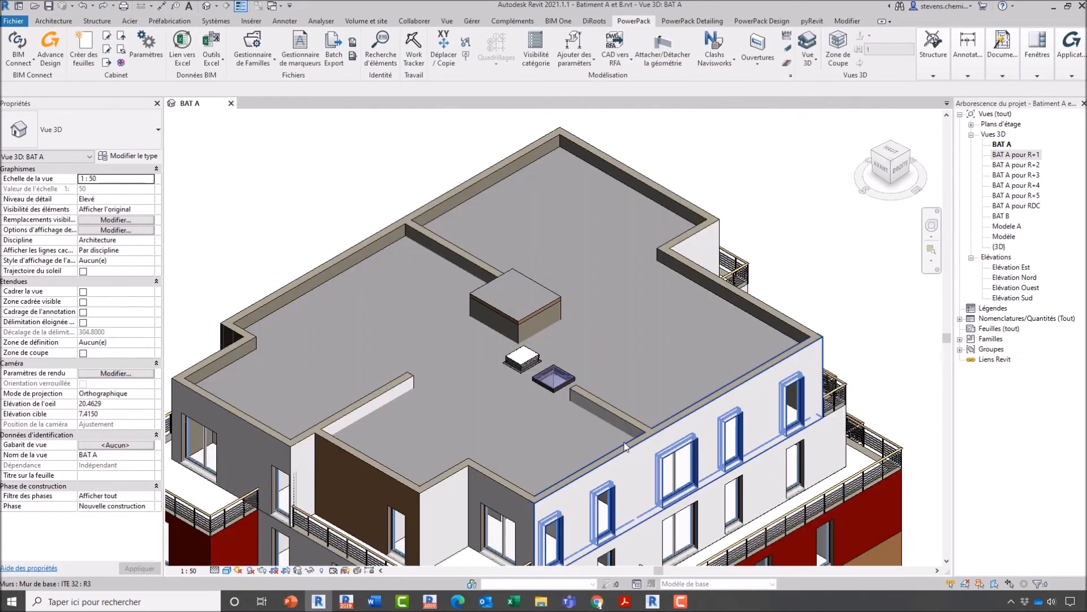
pyautogui.click(1007, 226)
pyautogui.click(1008, 226)
pyautogui.press('Escape')
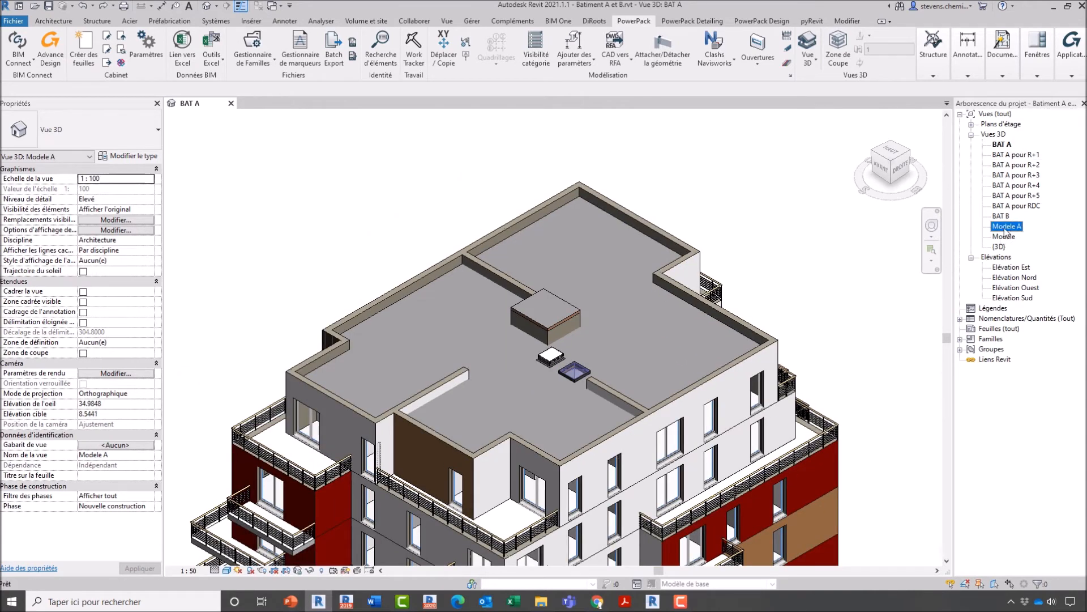
pyautogui.doubleClick(1006, 226)
pyautogui.scroll(5, 544, 283)
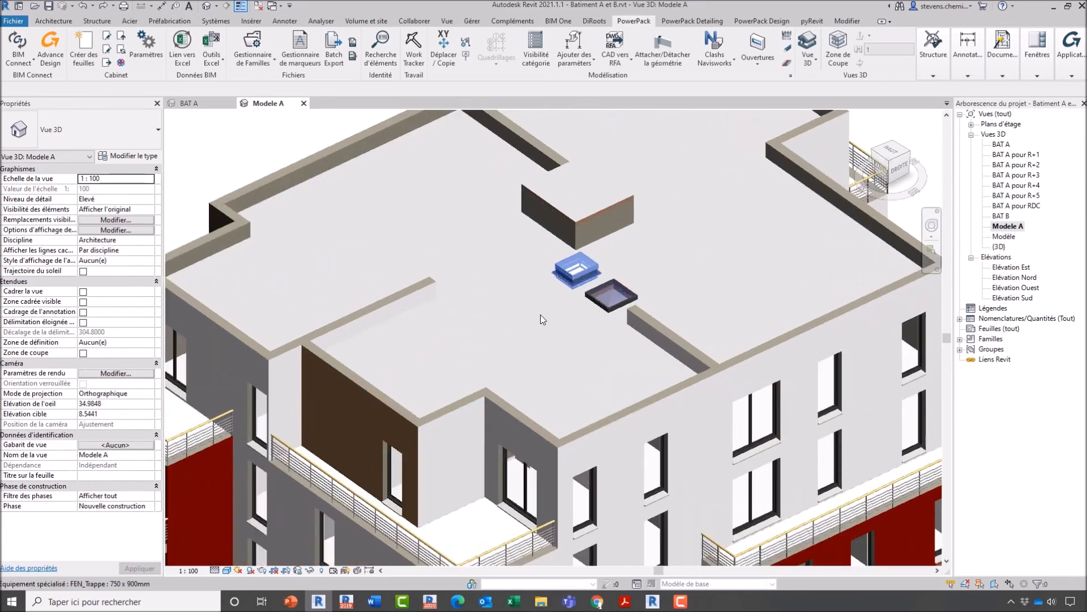
# Isolate the Skydome on the Modele A roof with the Selection Box (BX) command and orient the view isometrically
pyautogui.scroll(5, 553, 305)
pyautogui.click(680, 306)
pyautogui.press('b')
pyautogui.press('x')
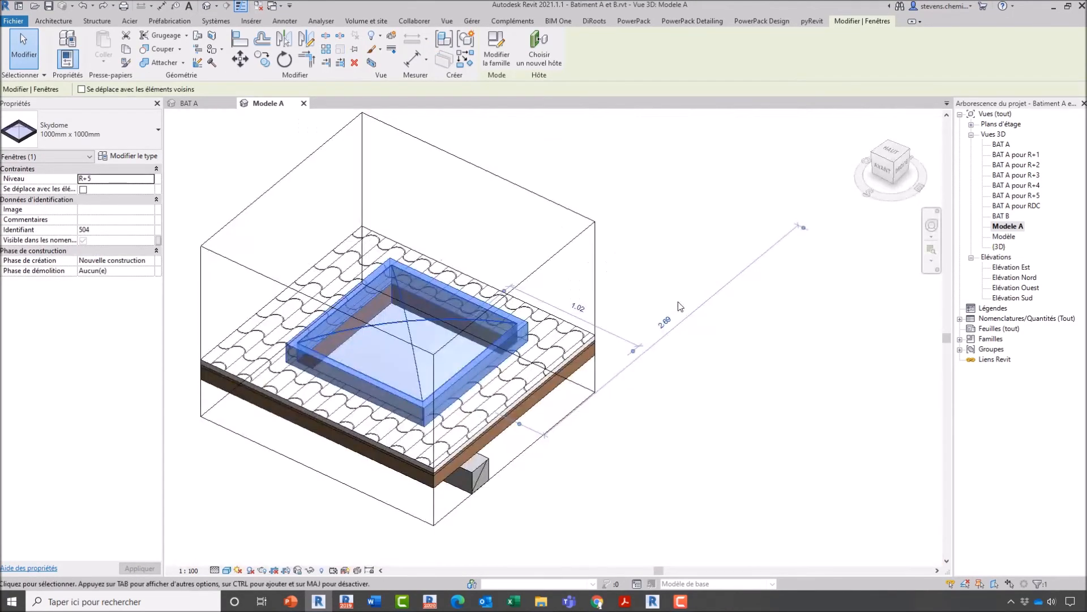
pyautogui.keyDown('shift'); pyautogui.moveTo(542, 465); pyautogui.dragTo(637, 430, button='middle'); pyautogui.keyUp('shift')
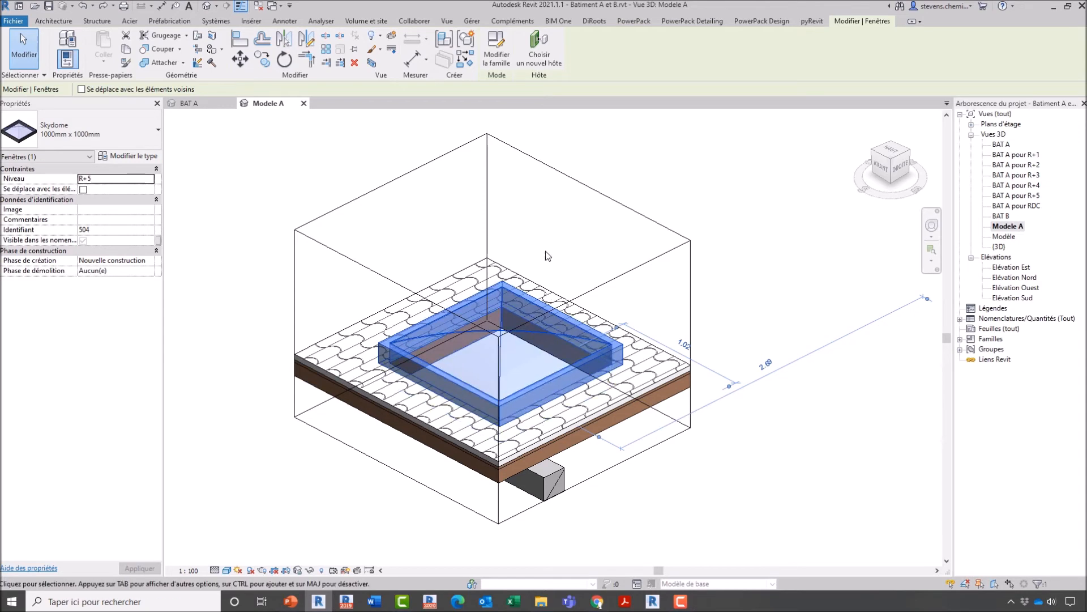
pyautogui.press('Escape')
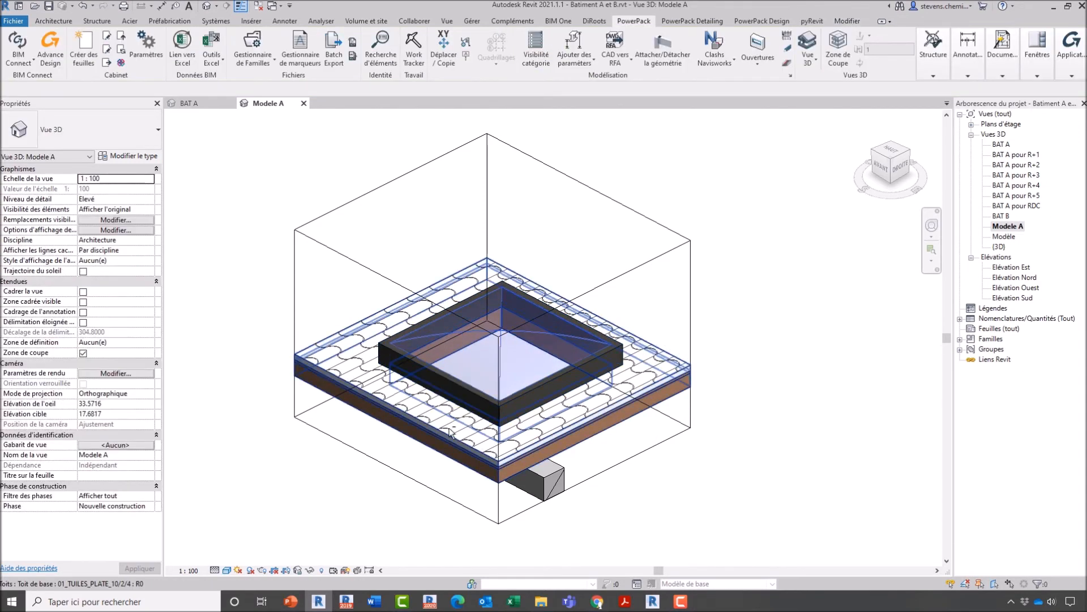
pyautogui.click(891, 162)
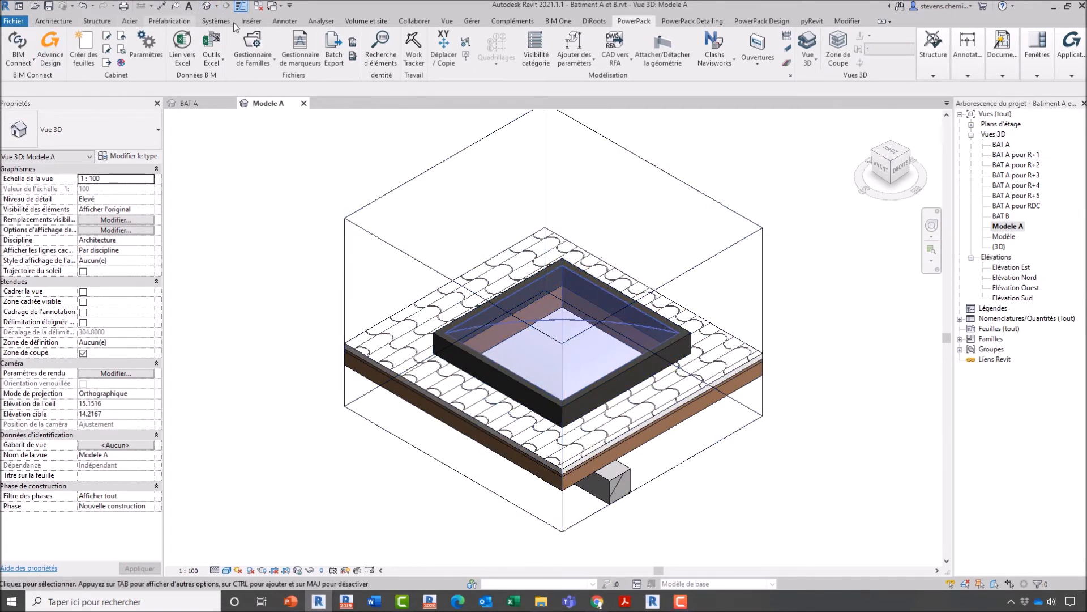
# Try to place a material tag in the unlocked Modele A view, dismiss the message and clear the section box selection
pyautogui.click(286, 22)
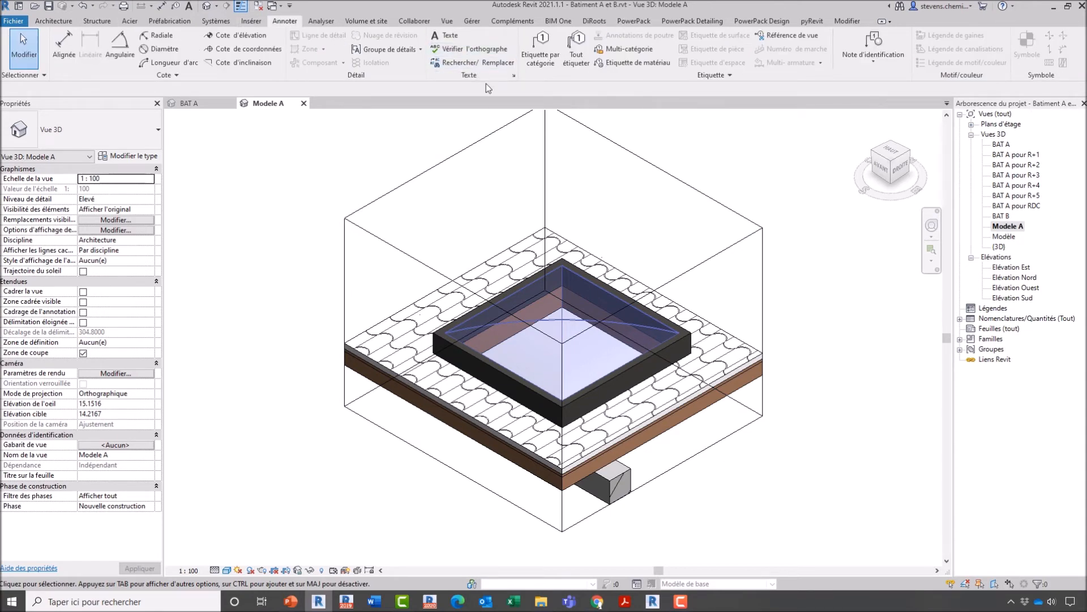
pyautogui.click(639, 62)
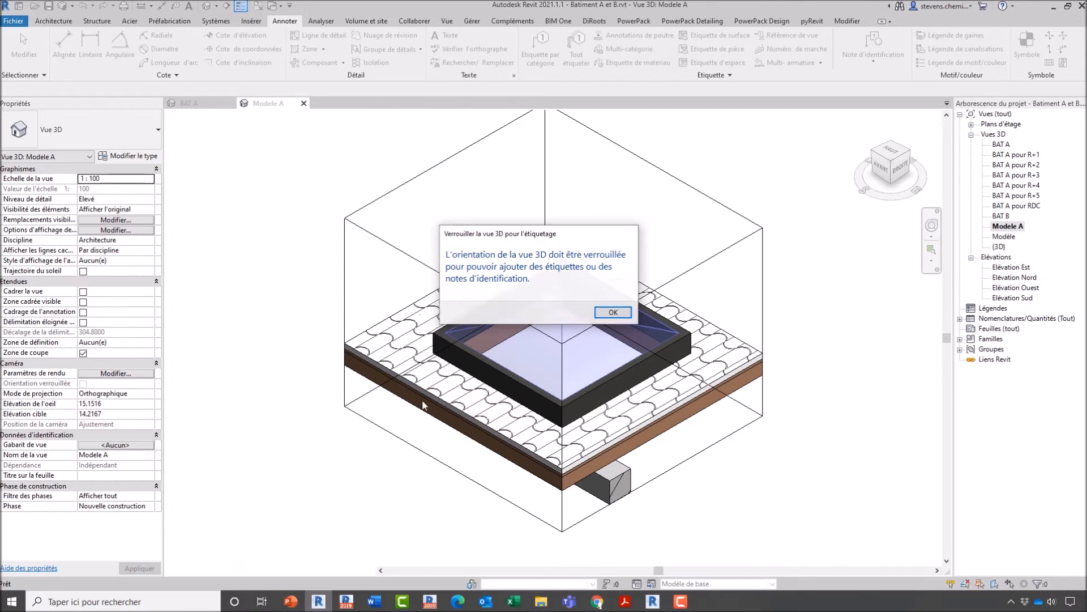
pyautogui.press('Return')
pyautogui.click(346, 247)
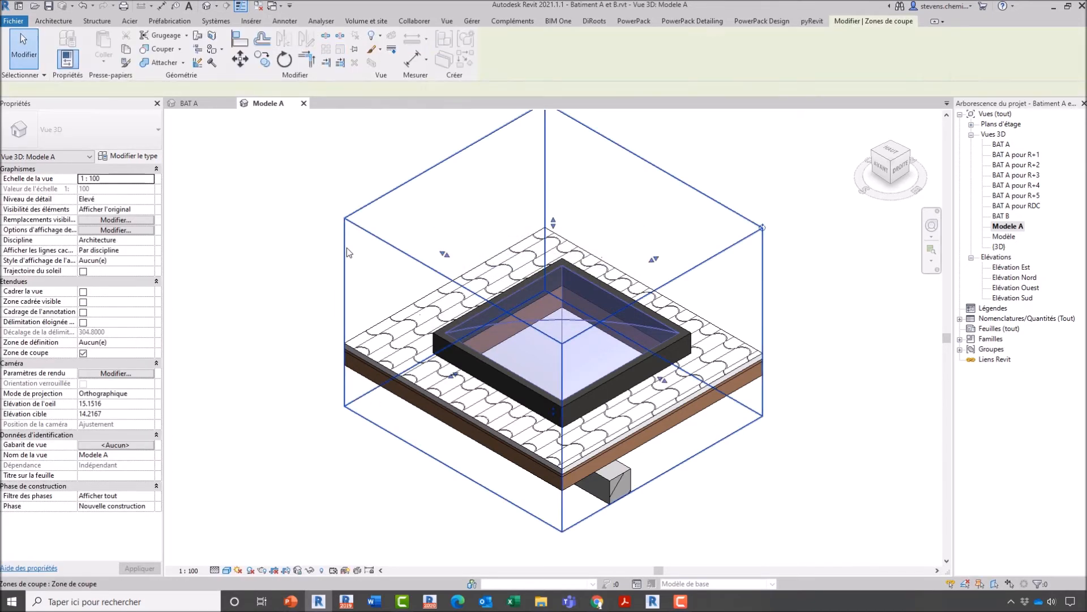
pyautogui.press('Escape')
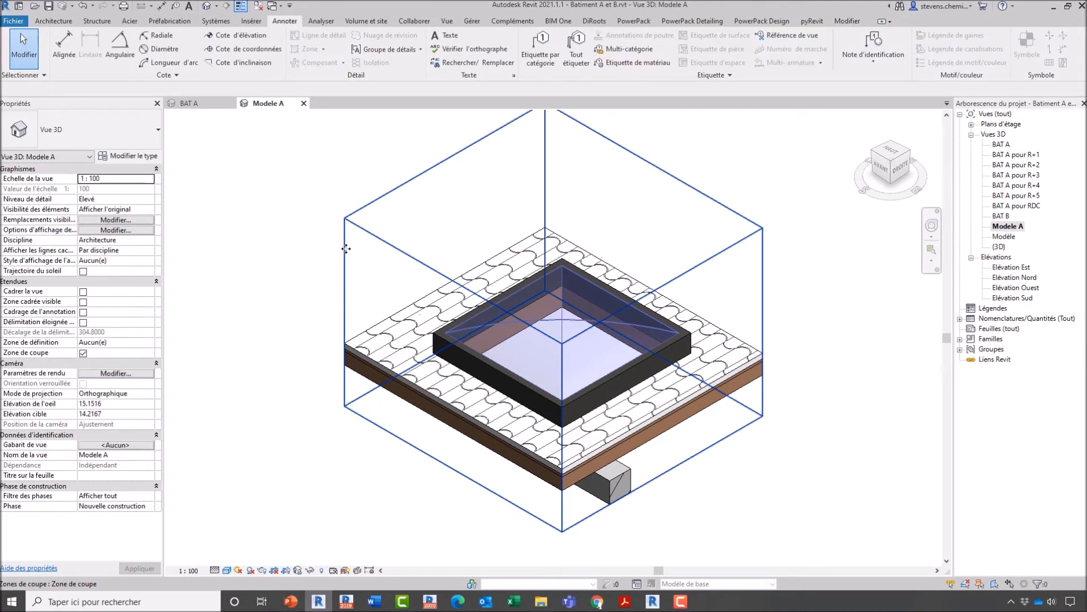
# Turn off the Modele A section box, recreate it around the Skydome with BX and fit the result in the view
pyautogui.click(83, 353)
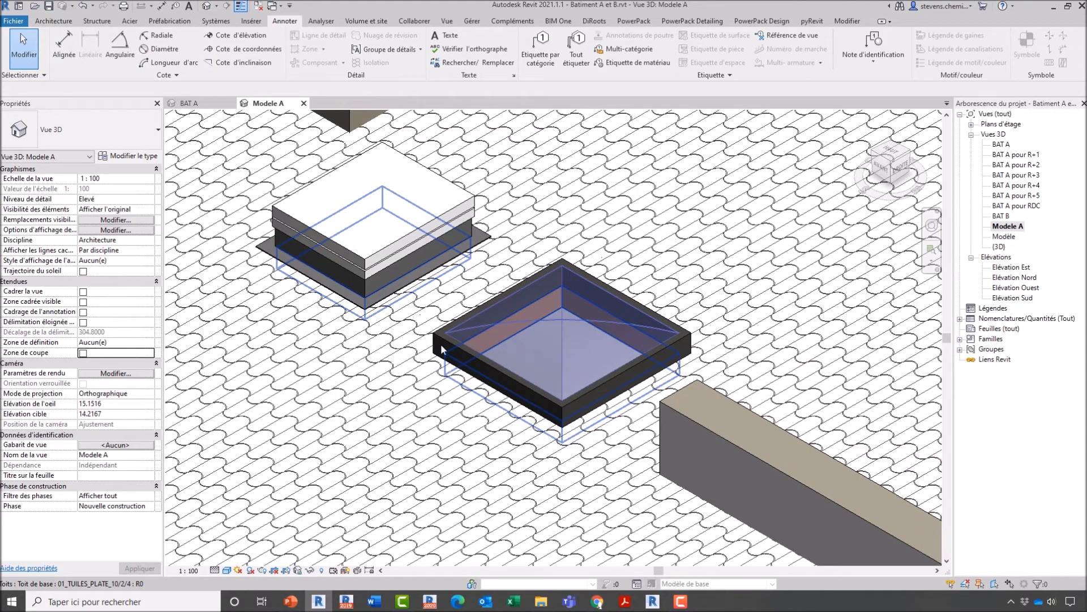
pyautogui.click(601, 358)
pyautogui.press('b')
pyautogui.press('x')
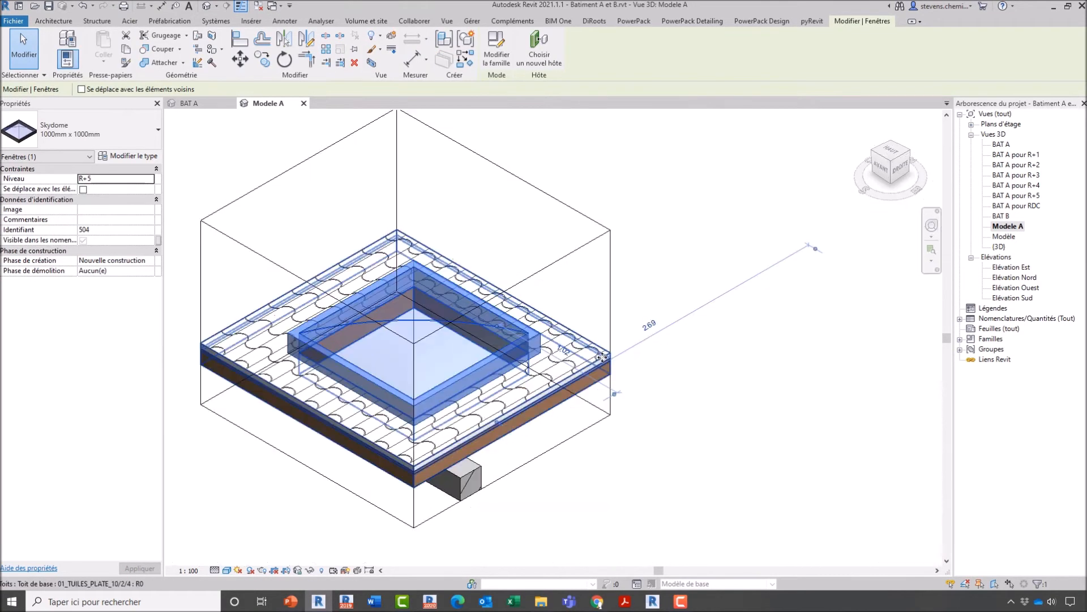
pyautogui.press('Escape')
pyautogui.middleClick(604, 363)
pyautogui.middleClick(604, 363)
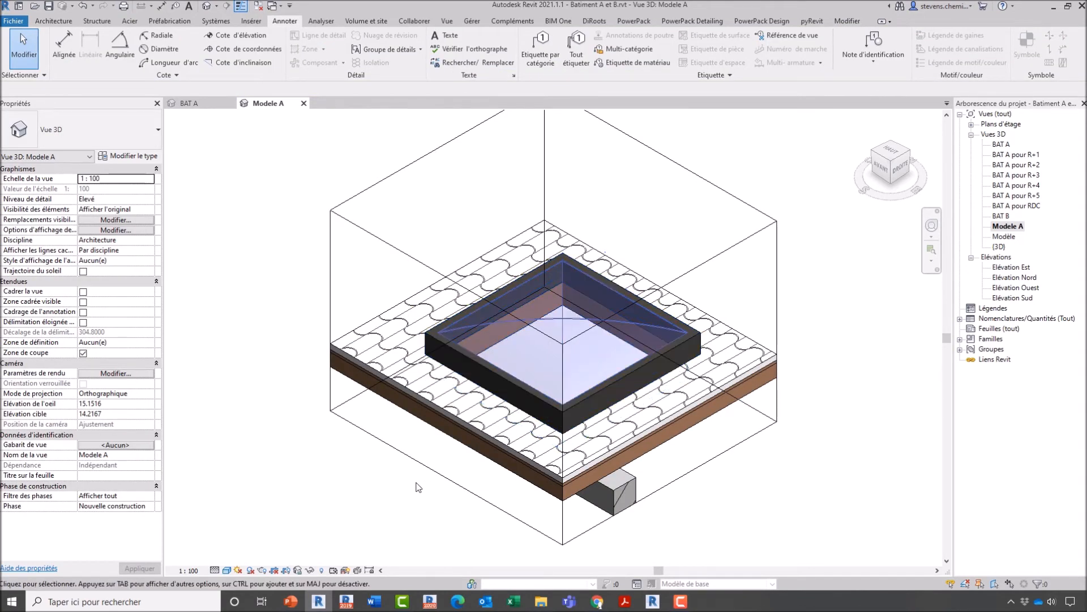
# Reveal the hidden elements in Modele A, select the section box and leave the reveal mode
pyautogui.click(322, 570)
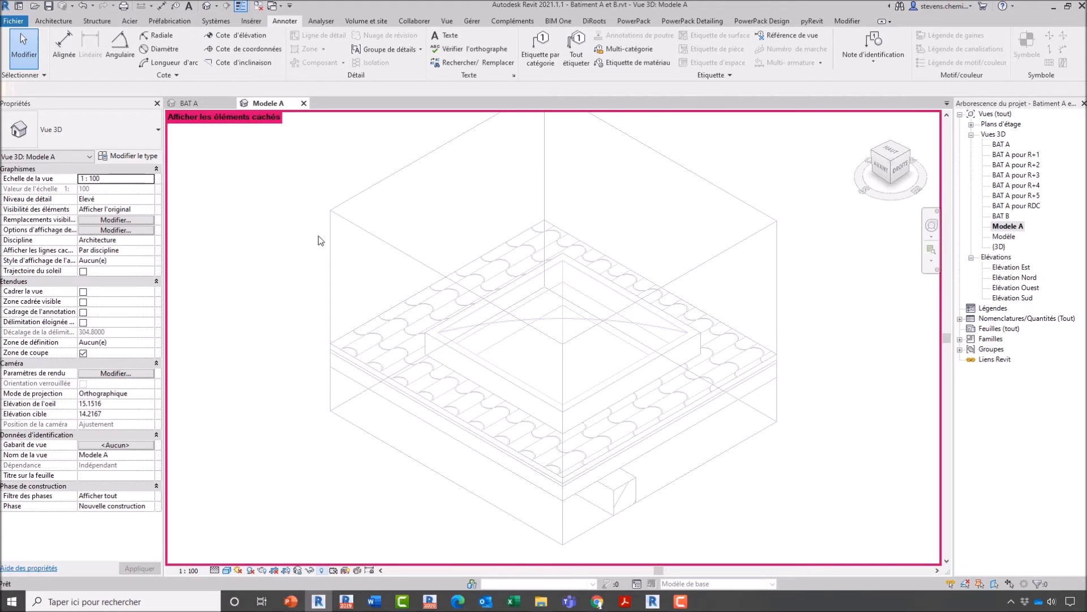
pyautogui.click(333, 253)
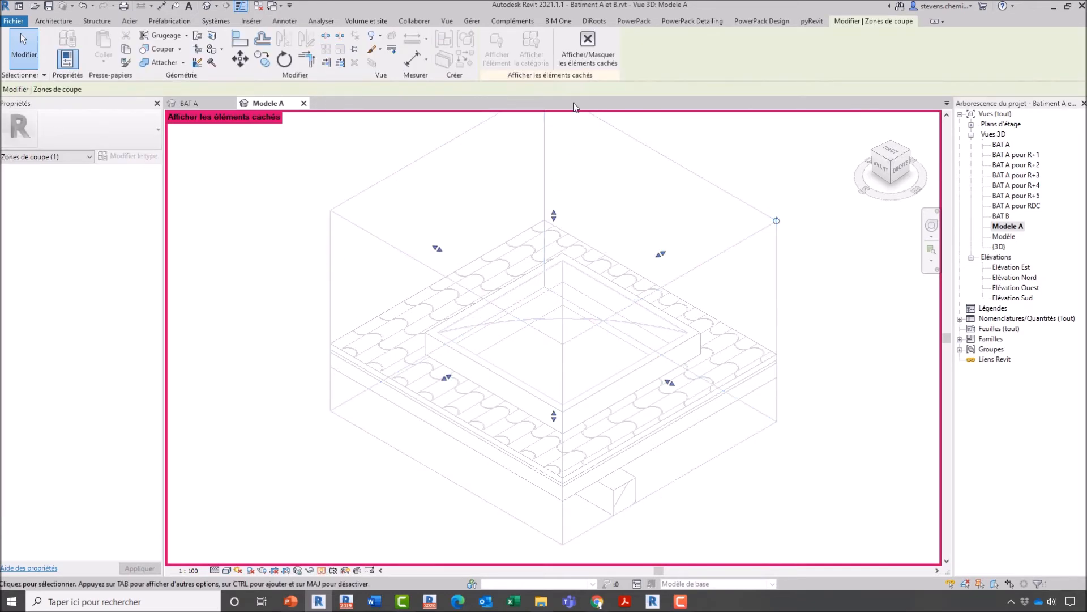
pyautogui.click(588, 48)
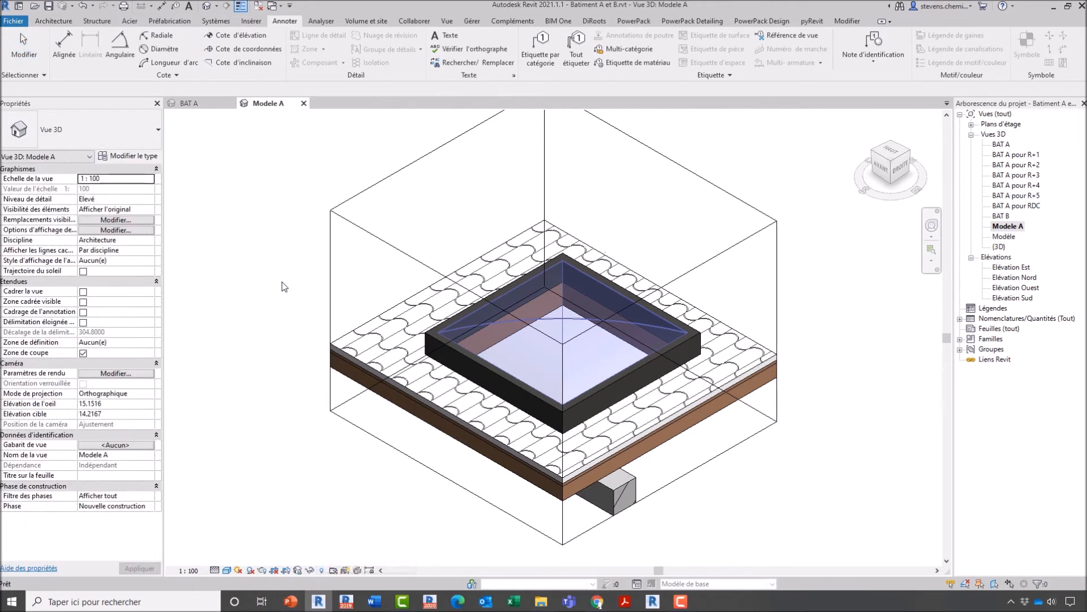
# Hide the Zones de coupe annotation category in the Modele A view's visibility and graphics overrides
pyautogui.press('v')
pyautogui.press('g')
pyautogui.click(170, 99)
pyautogui.click(199, 259)
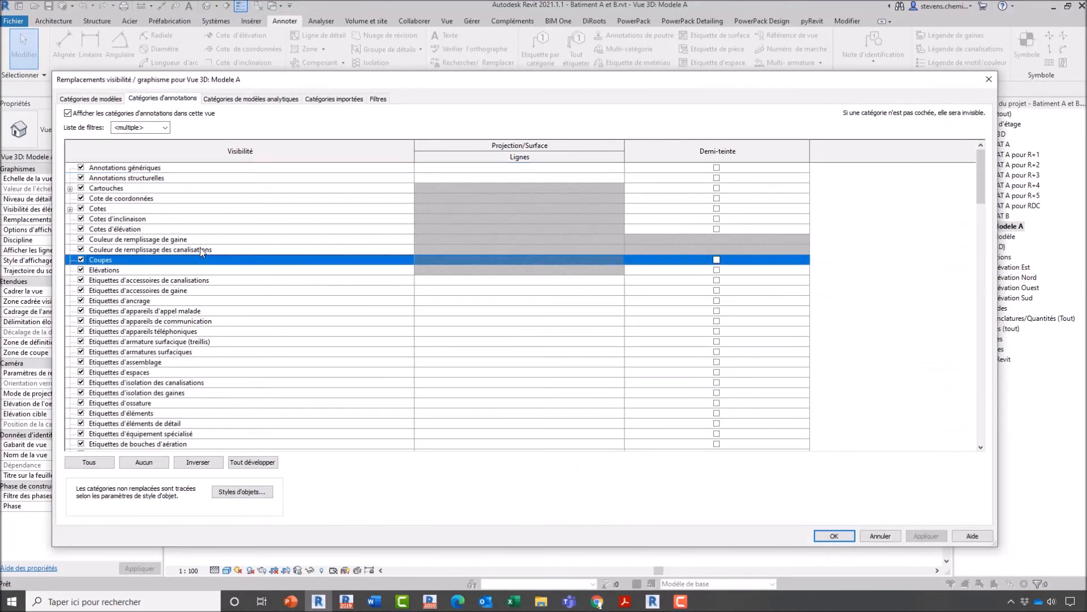
pyautogui.press('z')
pyautogui.scroll(-1, 186, 383)
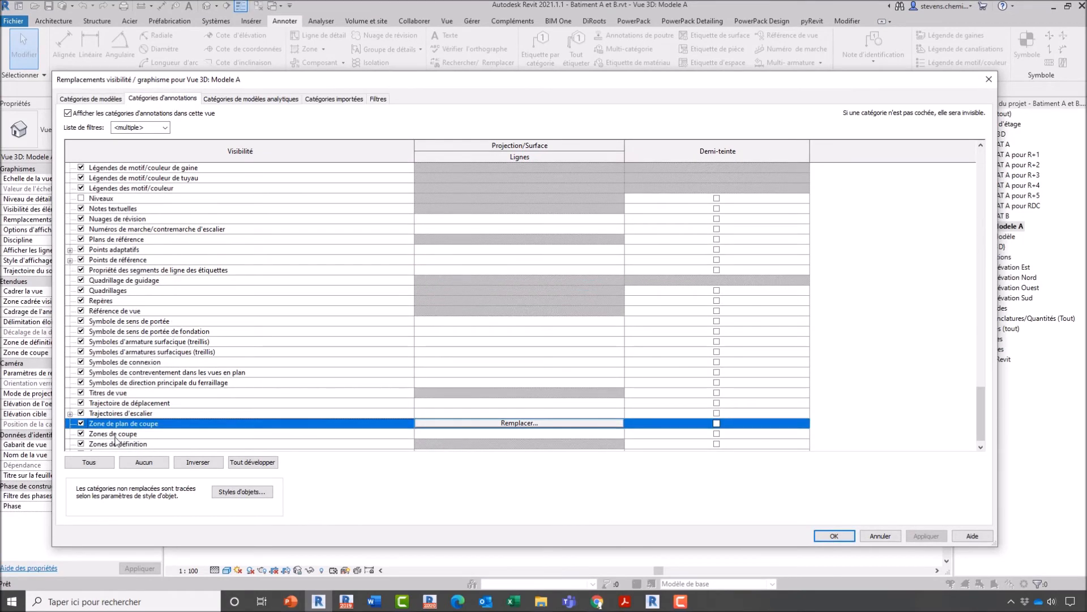
pyautogui.click(81, 434)
pyautogui.click(849, 538)
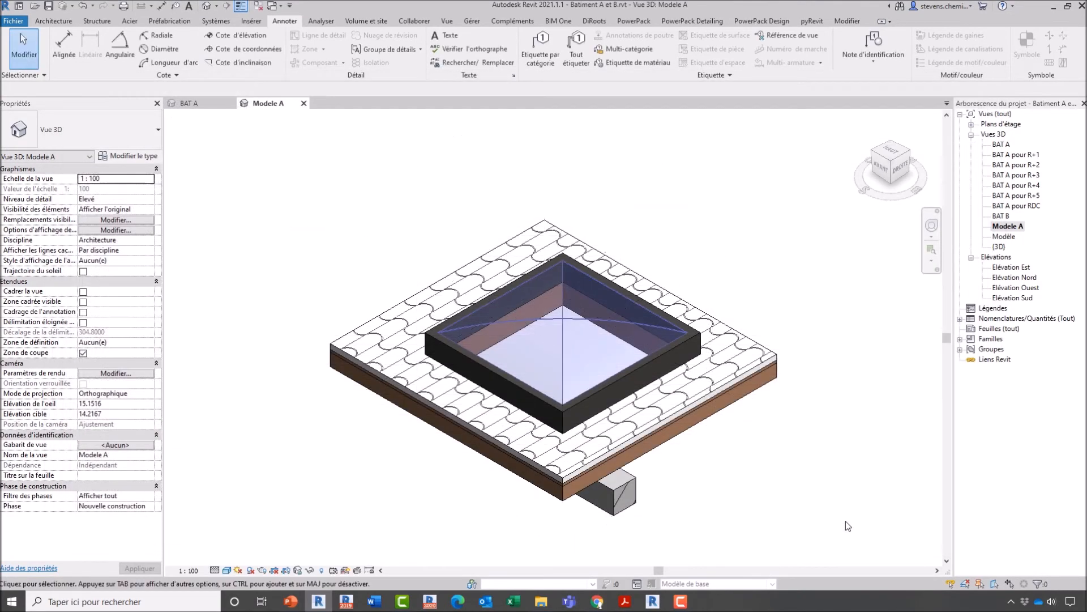
# Save the orientation of the Modele A 3D view and lock it
pyautogui.click(299, 570)
pyautogui.click(315, 532)
pyautogui.moveTo(644, 114); pyautogui.dragTo(615, 138, button='middle')
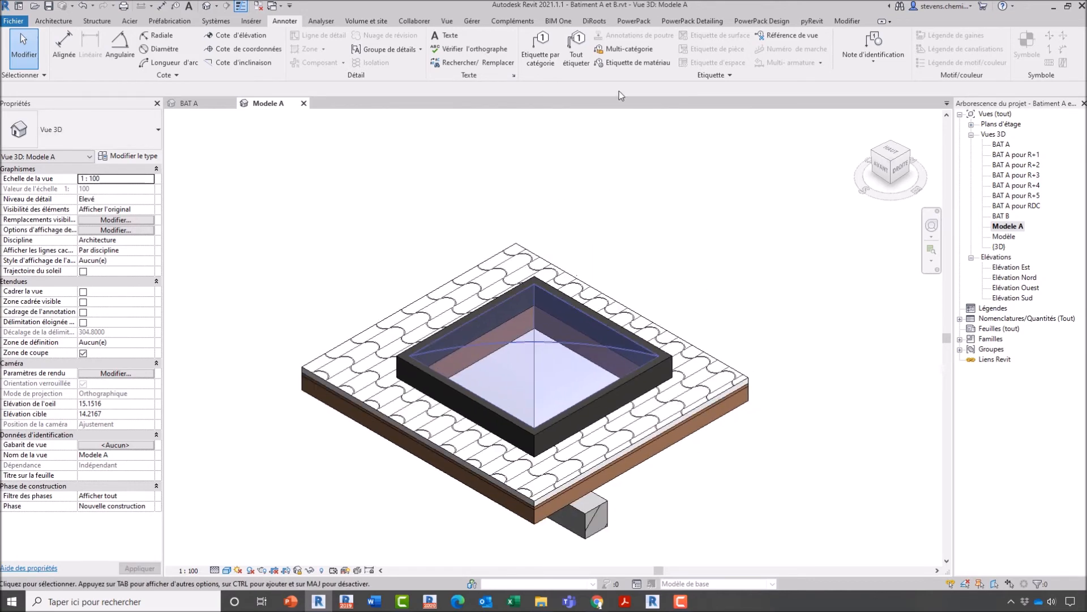
# Start a material tag on the isolated roof and set the Modele A view scale to 1:20
pyautogui.click(639, 62)
pyautogui.click(574, 282)
pyautogui.scroll(-2, 574, 282)
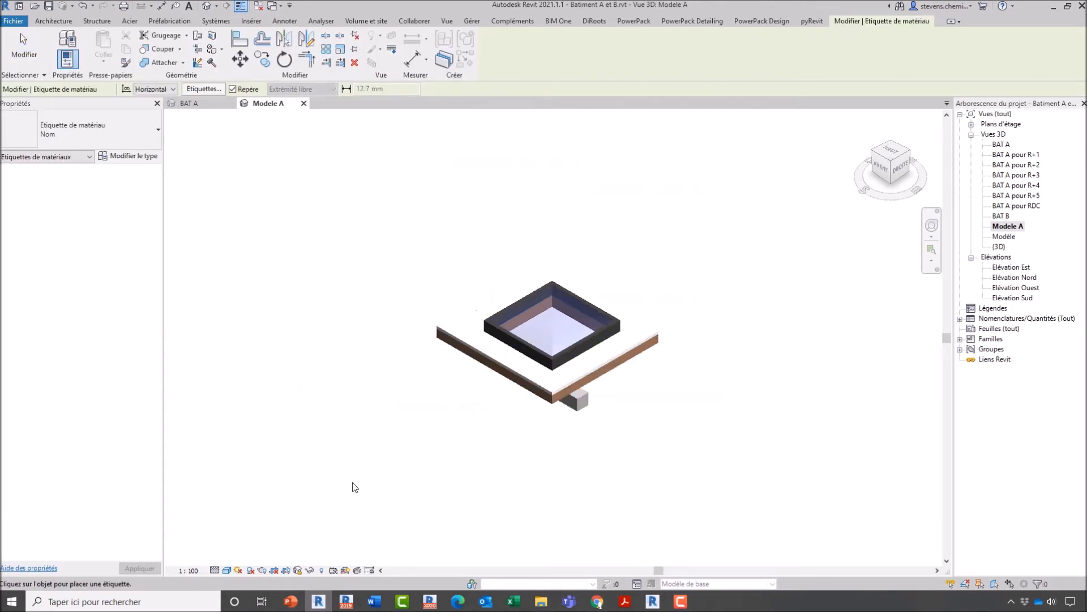
pyautogui.click(189, 570)
pyautogui.click(209, 458)
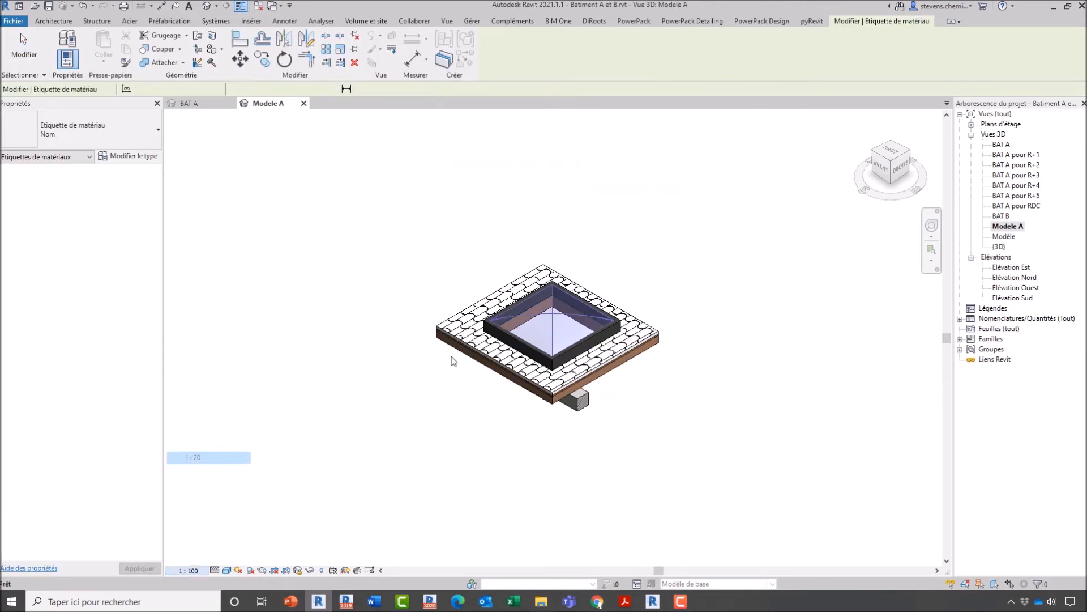
# Tag the roof tile material beside the Skydome with a horizontal Nom material tag and an angled leader
pyautogui.click(649, 63)
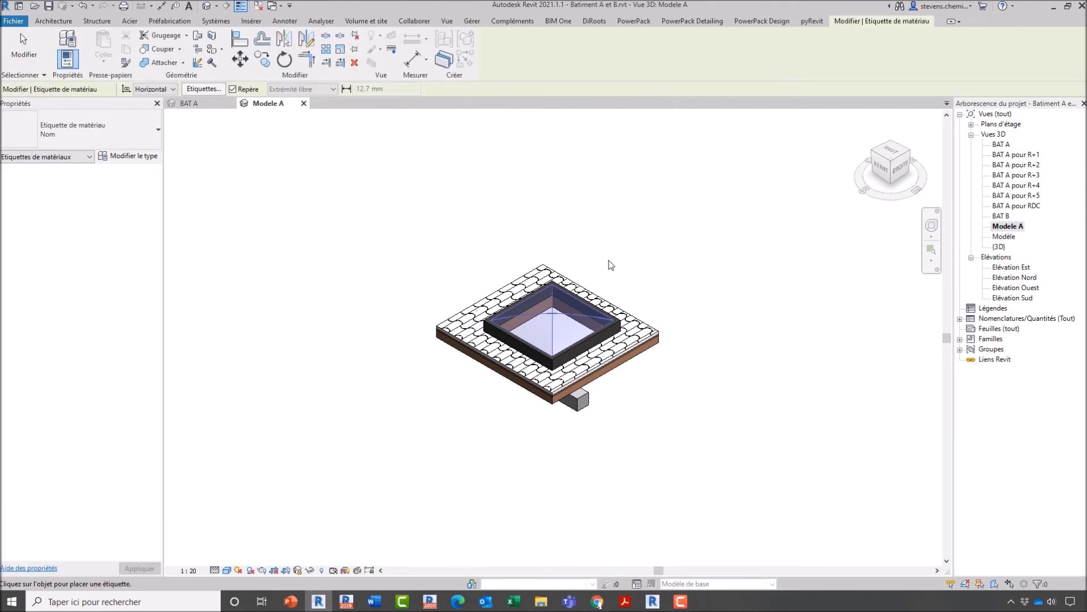
pyautogui.click(598, 300)
pyautogui.click(606, 275)
pyautogui.click(651, 274)
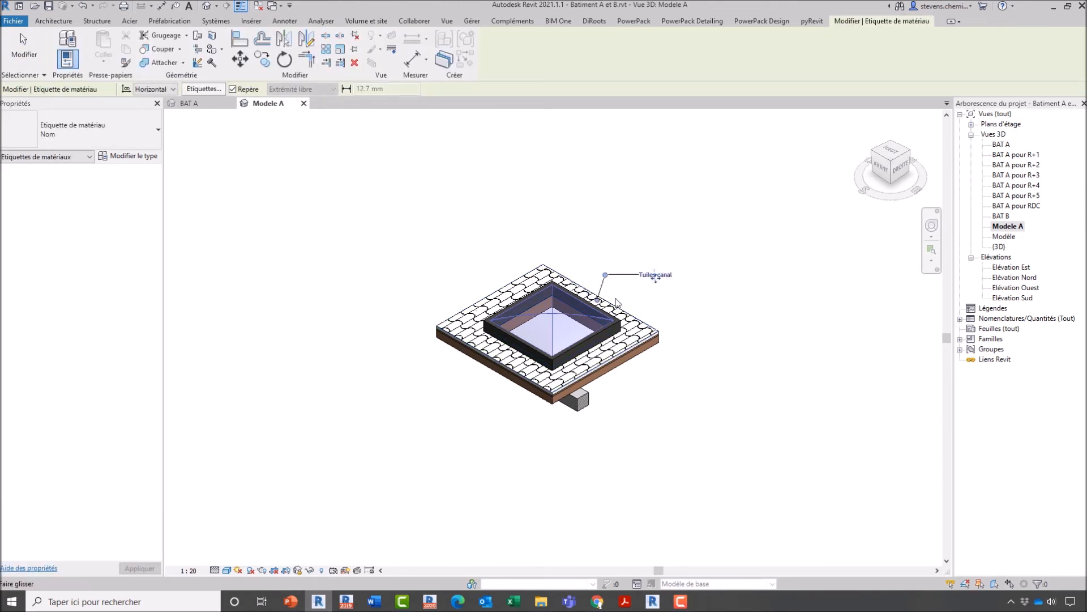
pyautogui.press('Escape')
pyautogui.press('Escape')
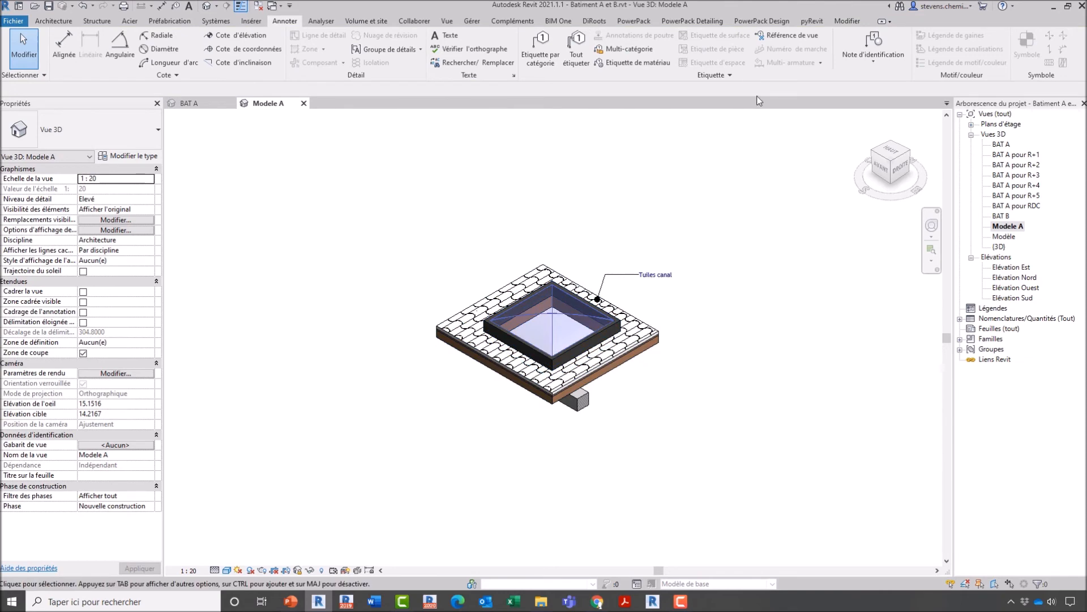
# Switch back to the BAT A 3D view and fit the whole building in it
pyautogui.doubleClick(1001, 145)
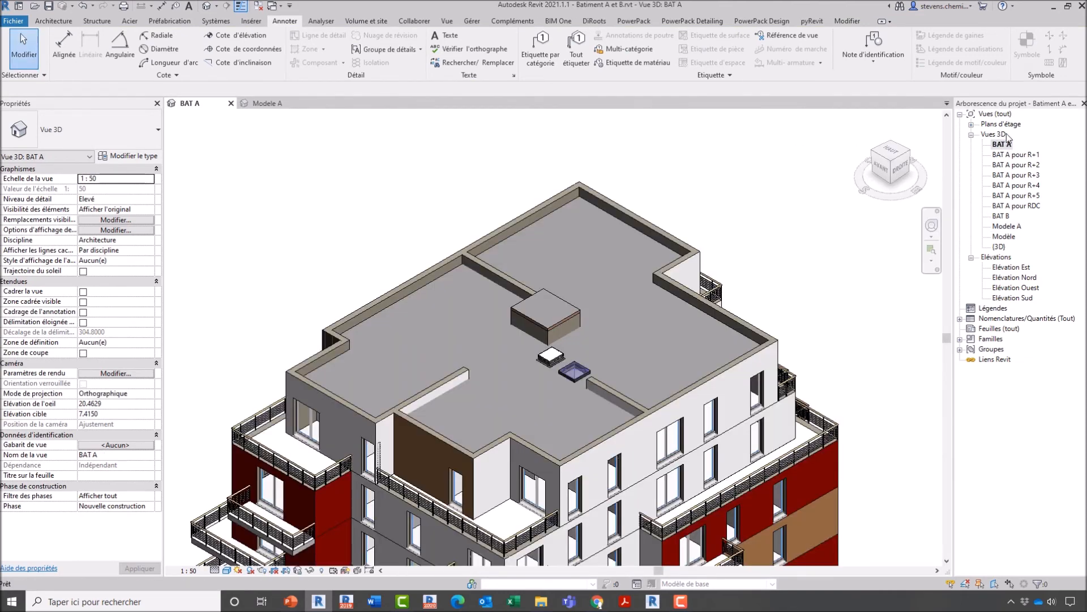
pyautogui.middleClick(570, 206)
pyautogui.middleClick(569, 206)
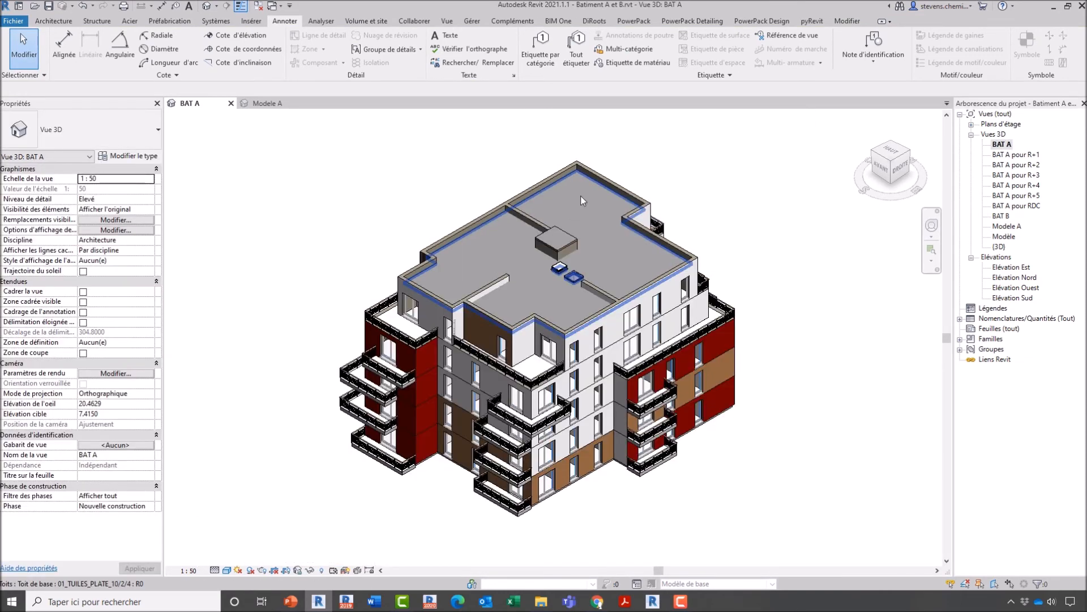
pyautogui.click(645, 20)
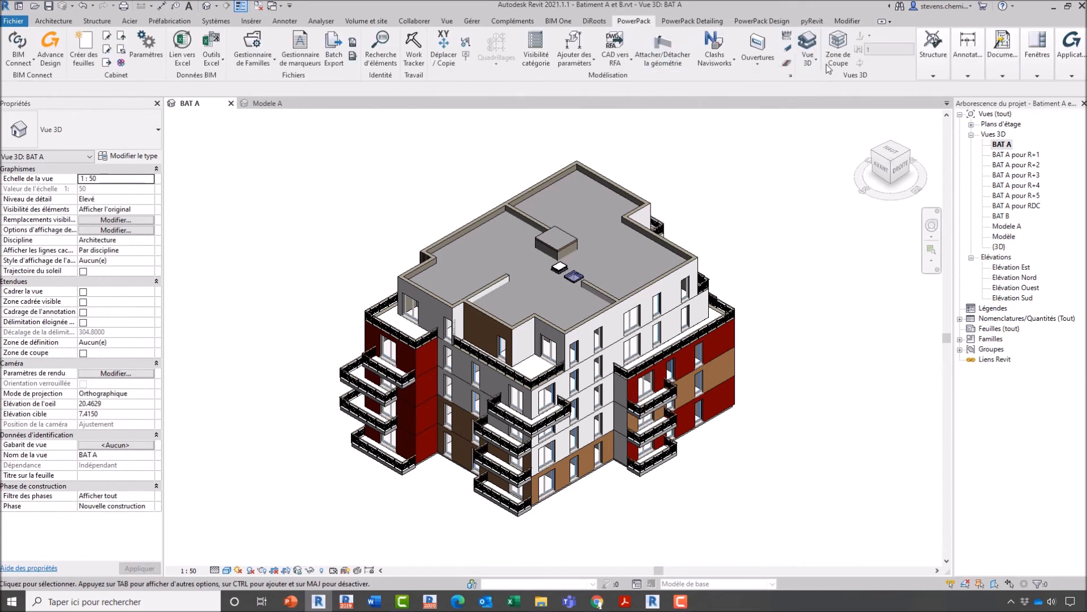
pyautogui.click(808, 61)
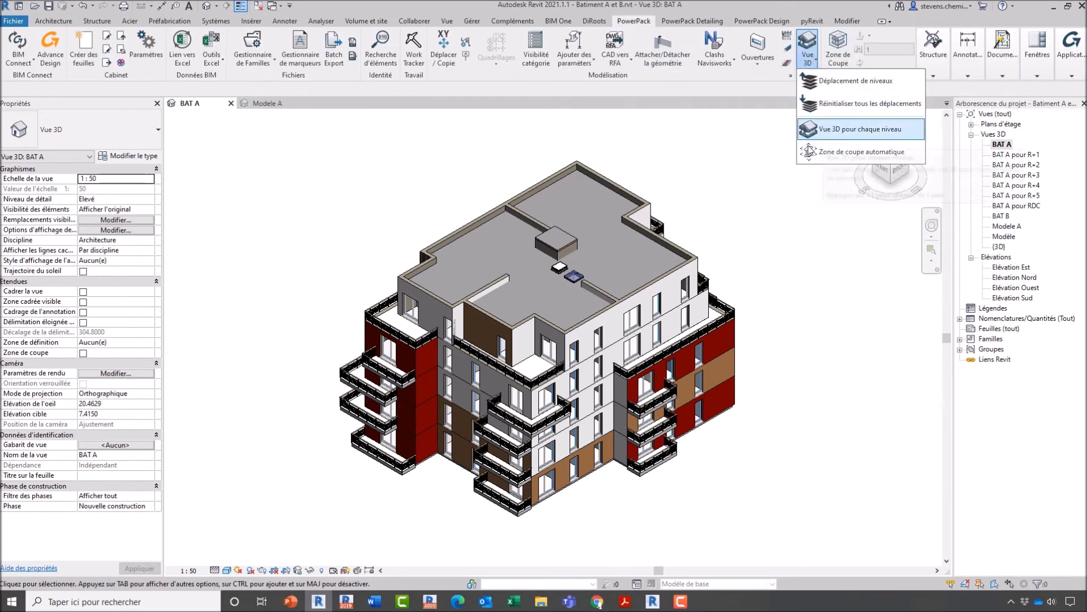
pyautogui.click(844, 129)
# Start an automatic section box on the top-floor terrace French window, keeping BAT A as the source view
pyautogui.scroll(5, 558, 365)
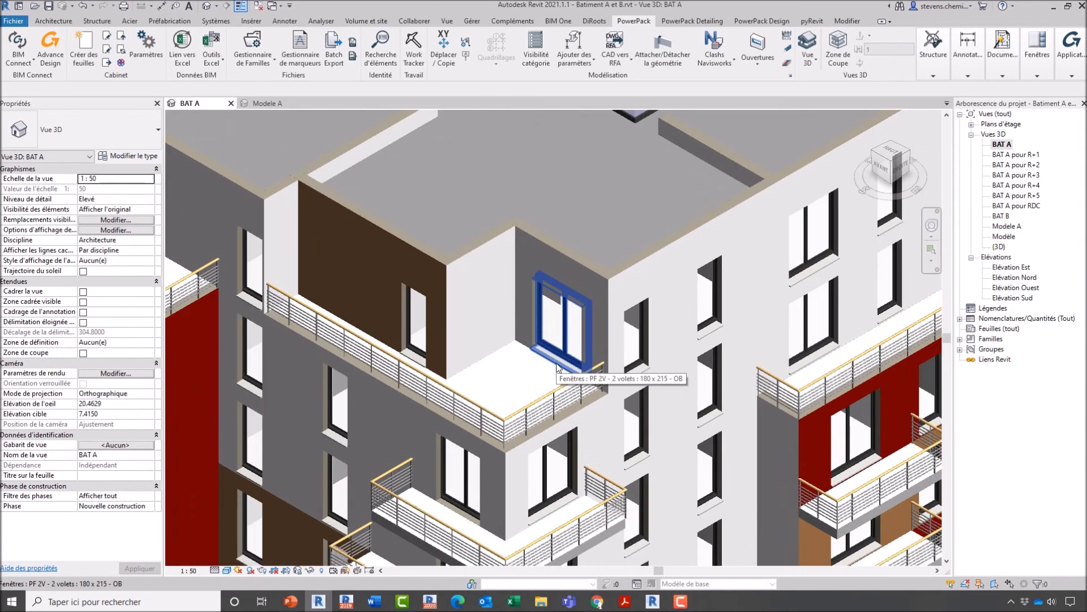
pyautogui.click(561, 339)
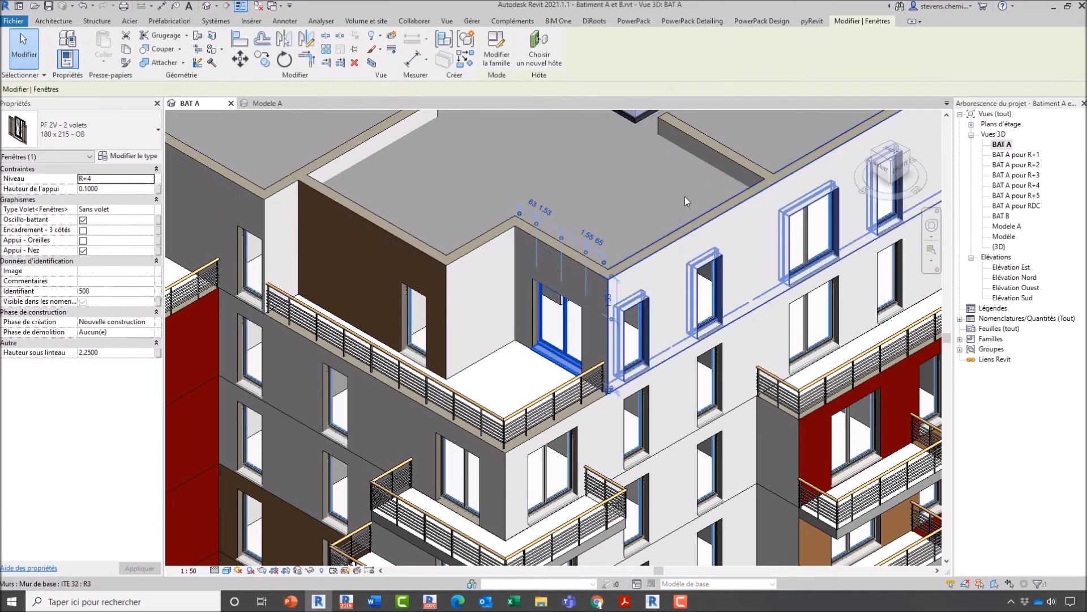
pyautogui.click(633, 21)
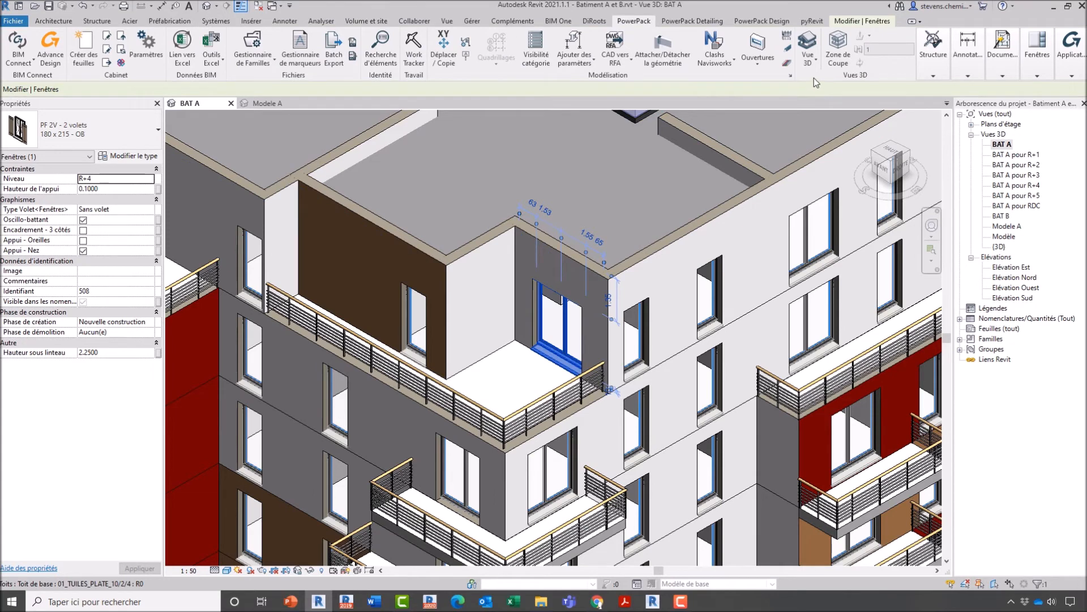
pyautogui.click(807, 57)
pyautogui.click(854, 157)
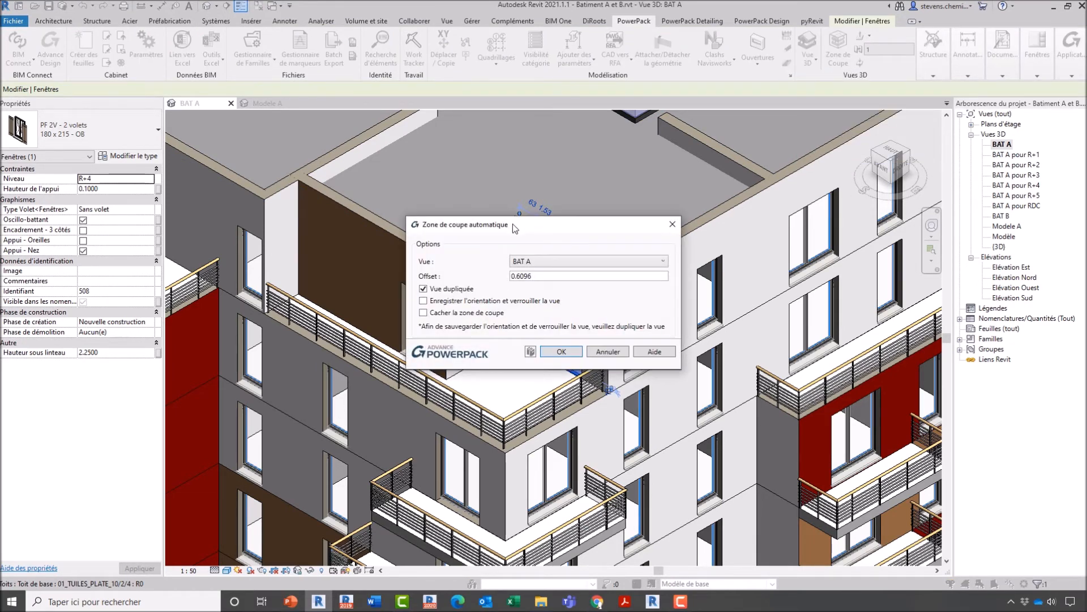
pyautogui.moveTo(524, 223); pyautogui.dragTo(357, 162)
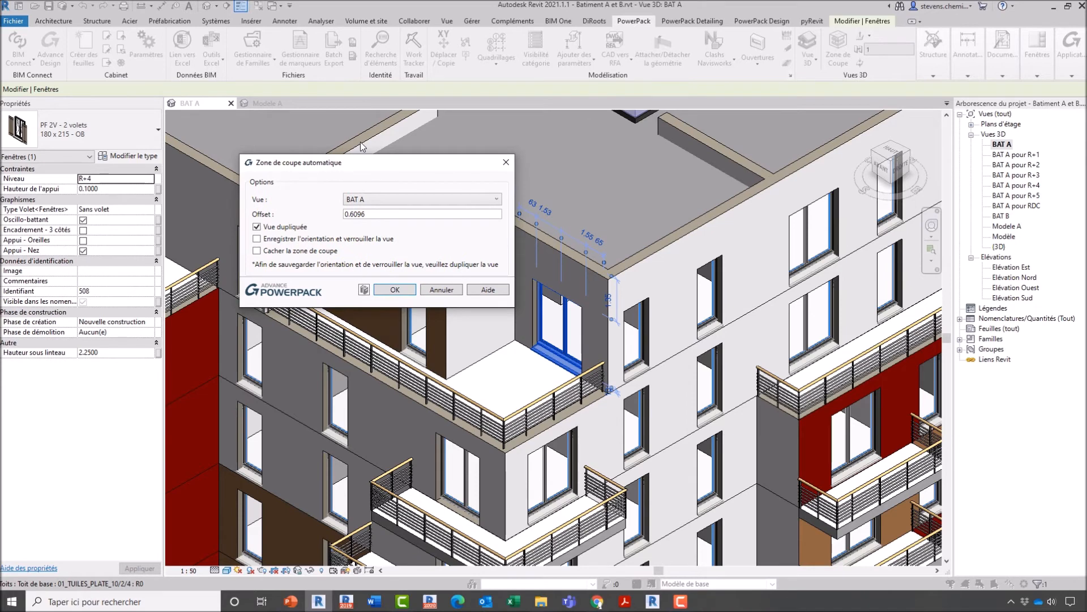
pyautogui.click(395, 200)
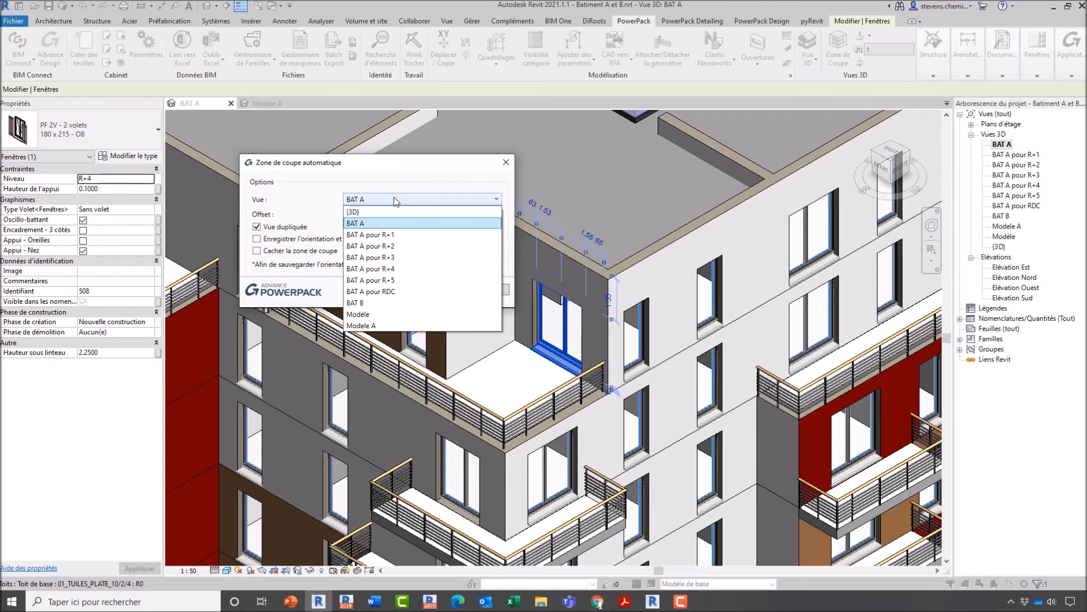
pyautogui.click(395, 201)
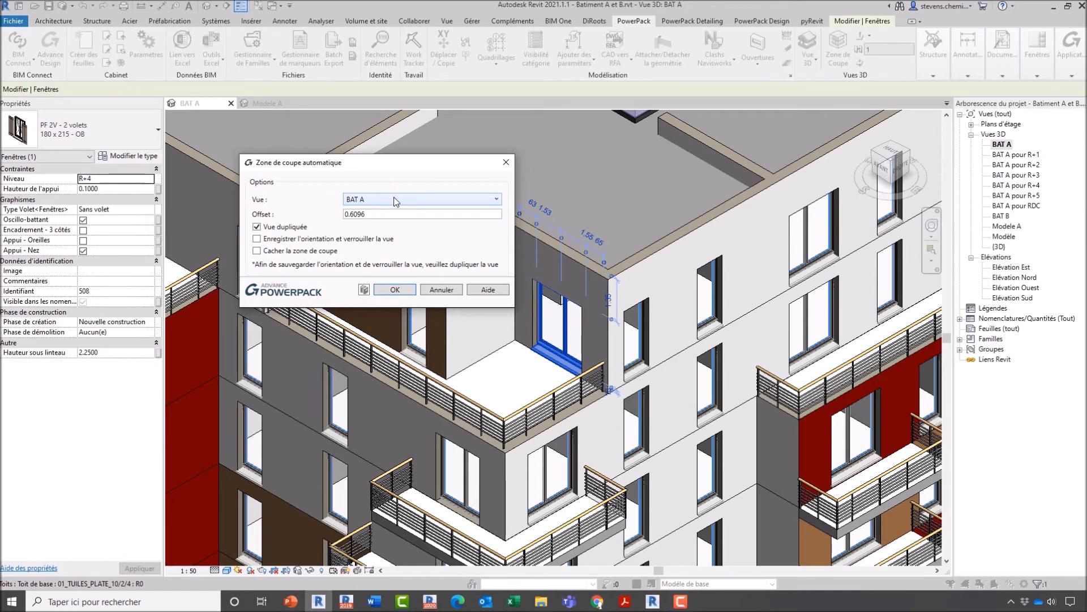
# Generate the section box in a duplicated view with a 0.7 offset, orientation saved and locked, and the section box hidden
pyautogui.click(381, 217)
pyautogui.press('BackSpace')
pyautogui.press('BackSpace')
pyautogui.press('BackSpace')
pyautogui.click(258, 239)
pyautogui.click(281, 251)
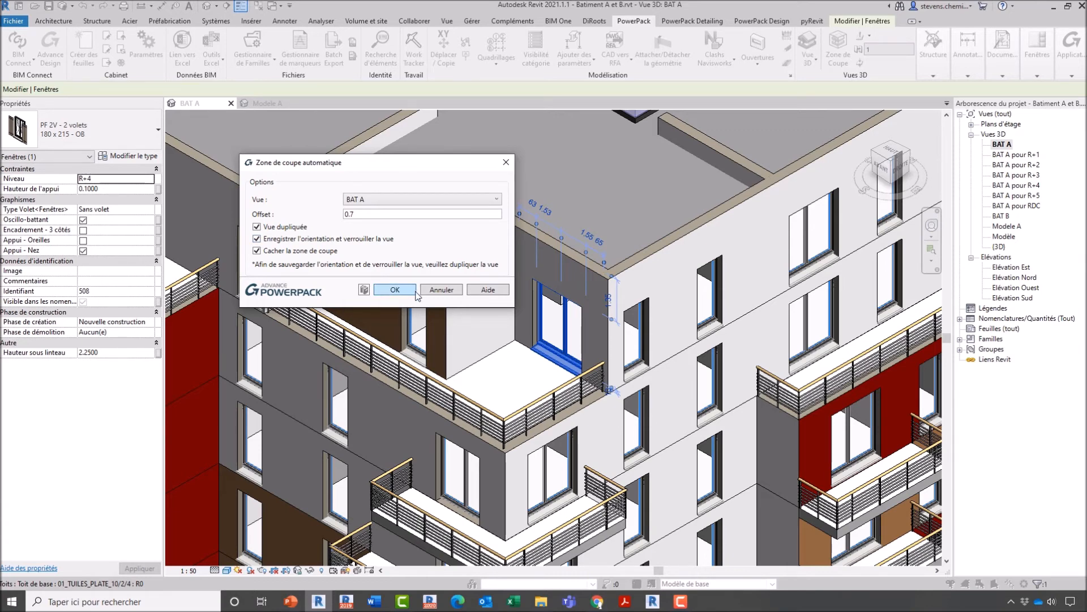
pyautogui.click(396, 290)
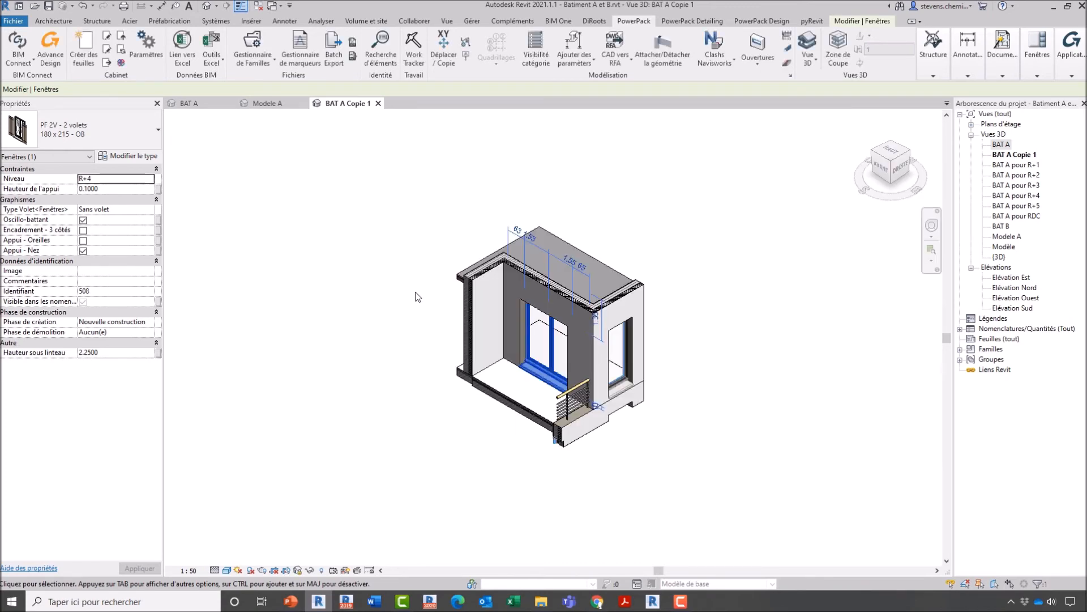
# Deselect the window and try to orbit the locked cutaway view
pyautogui.click(416, 297)
pyautogui.scroll(1, 441, 409)
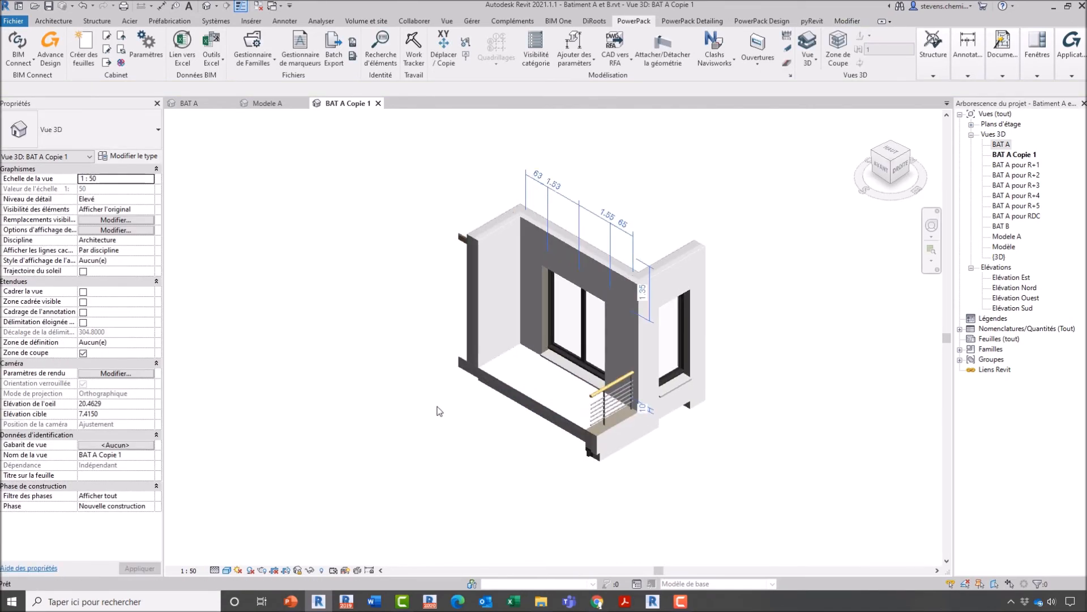
pyautogui.moveTo(506, 442); pyautogui.dragTo(506, 446, button='middle')
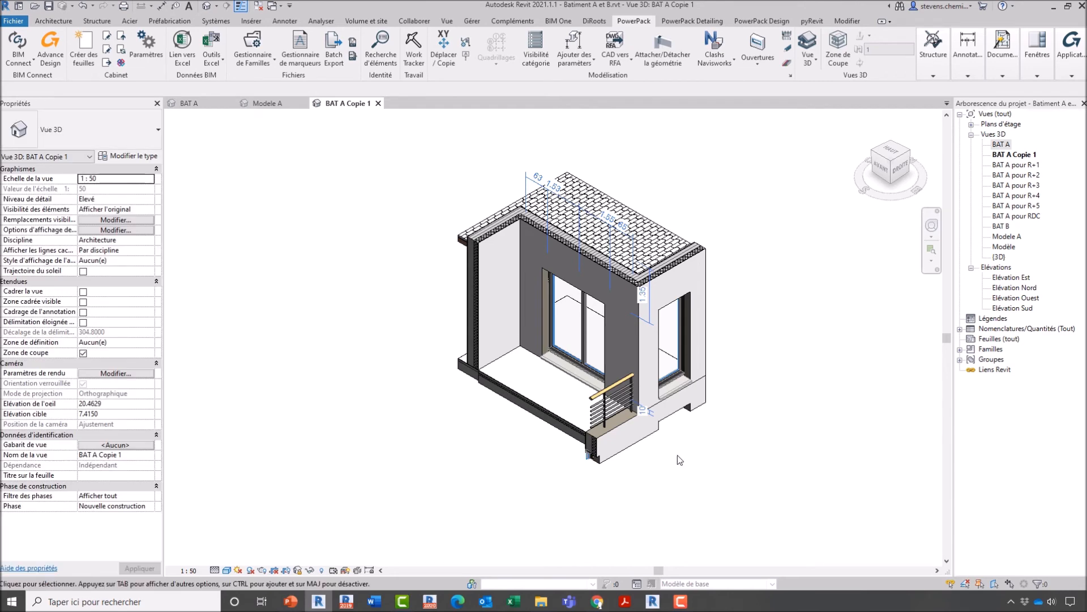
pyautogui.scroll(1, 718, 469)
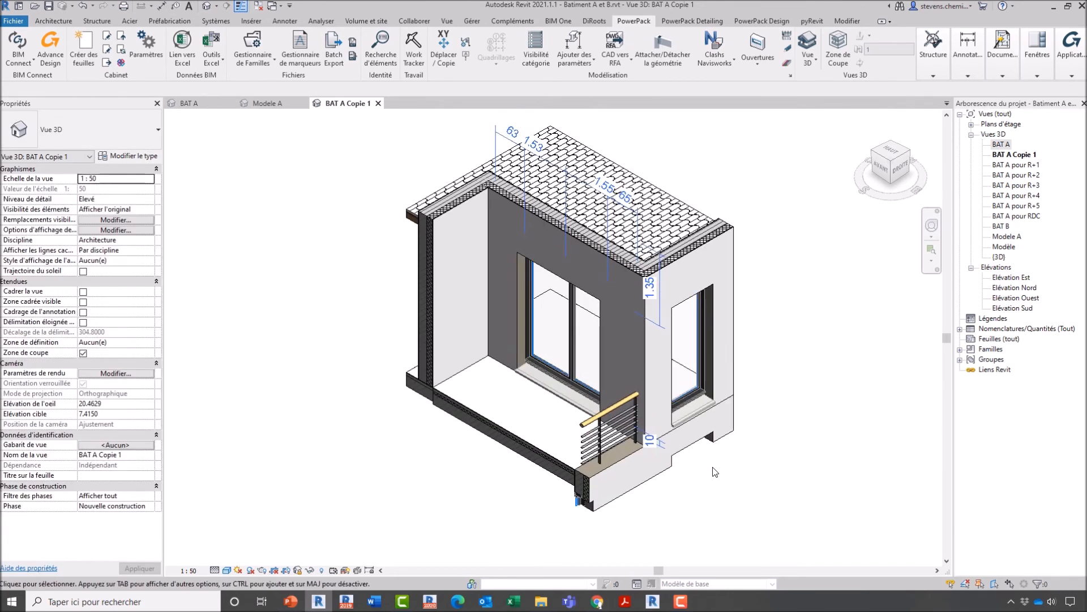
pyautogui.keyDown('shift'); pyautogui.moveTo(586, 269); pyautogui.dragTo(453, 388, button='middle'); pyautogui.keyUp('shift')
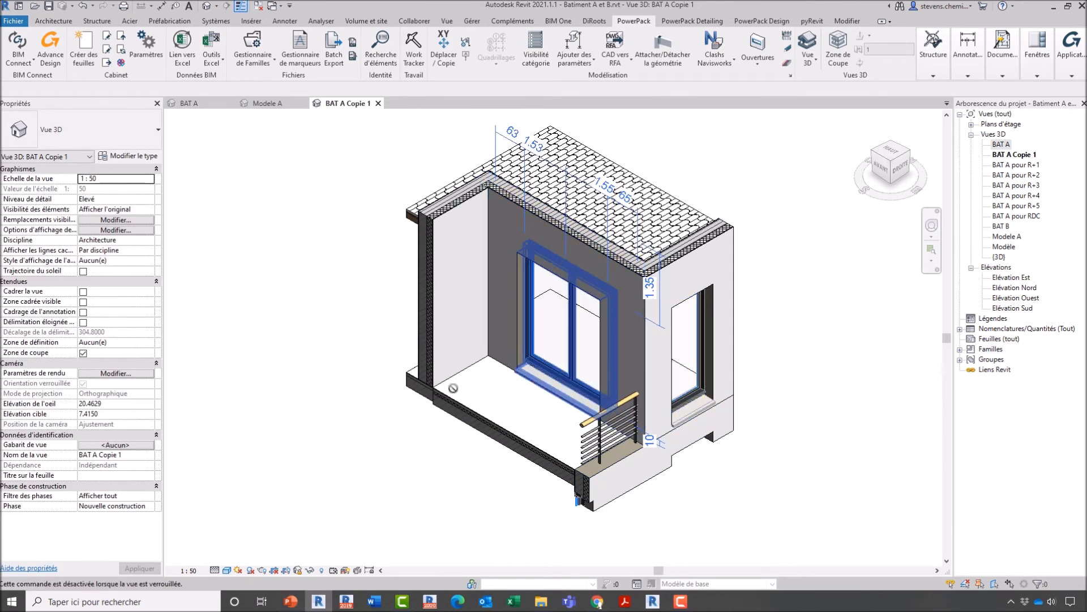
# Rename the duplicated 3D view as BAT A - Détails
pyautogui.click(1015, 154)
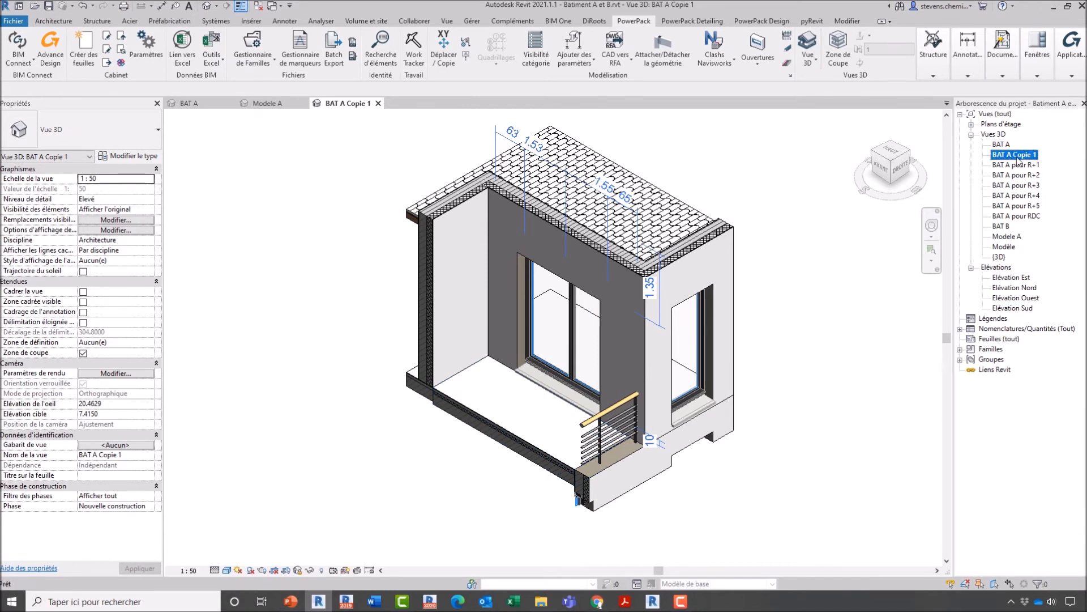
pyautogui.click(1015, 154)
pyautogui.moveTo(1013, 155); pyautogui.dragTo(1068, 146)
pyautogui.write('- Détails')
pyautogui.click(854, 251)
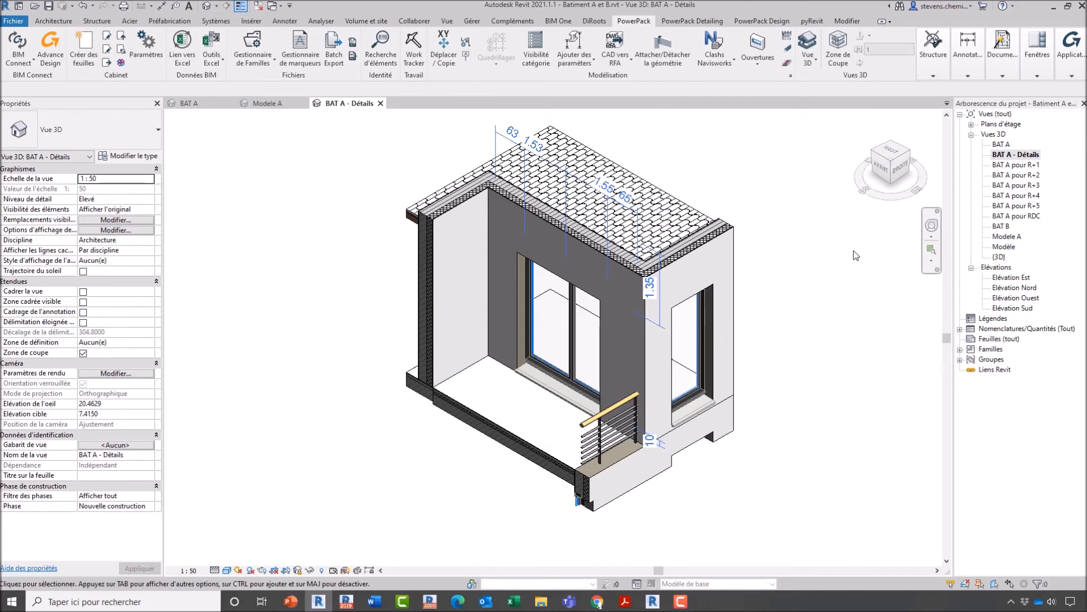
# Place horizontal material tags with leaders for the Tuiles canal roof covering and the Enduit blanc side wall, beside the cutaway
pyautogui.click(297, 22)
pyautogui.click(632, 68)
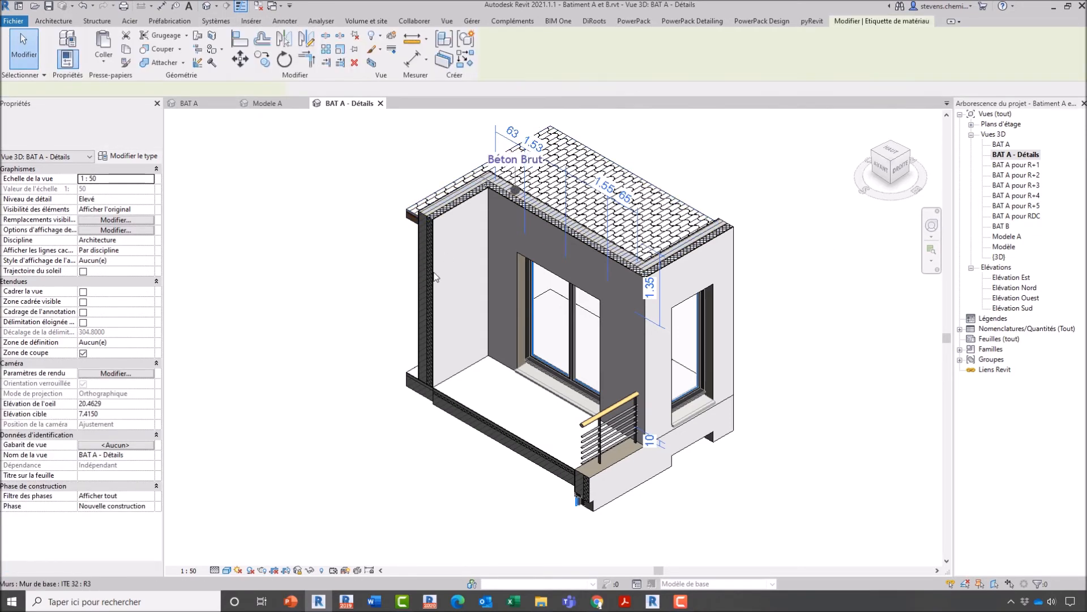
pyautogui.click(447, 192)
pyautogui.click(349, 165)
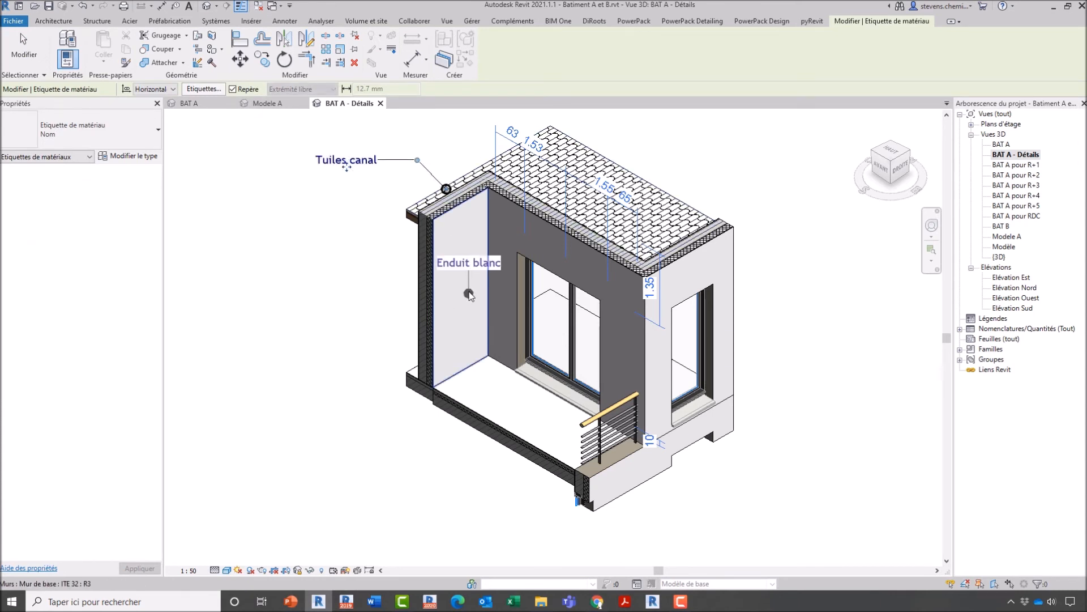
pyautogui.click(449, 260)
pyautogui.click(355, 258)
# Tag the terrace floor material Carrelage 30 x 30 and the railing material Peinture - Grise below the cutaway
pyautogui.click(475, 387)
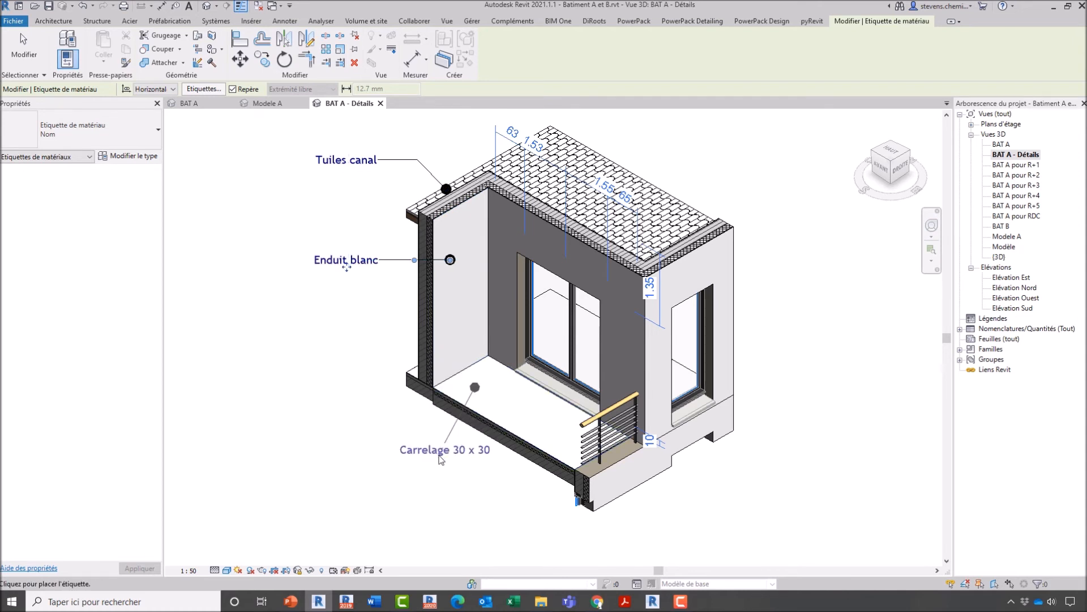
pyautogui.click(367, 470)
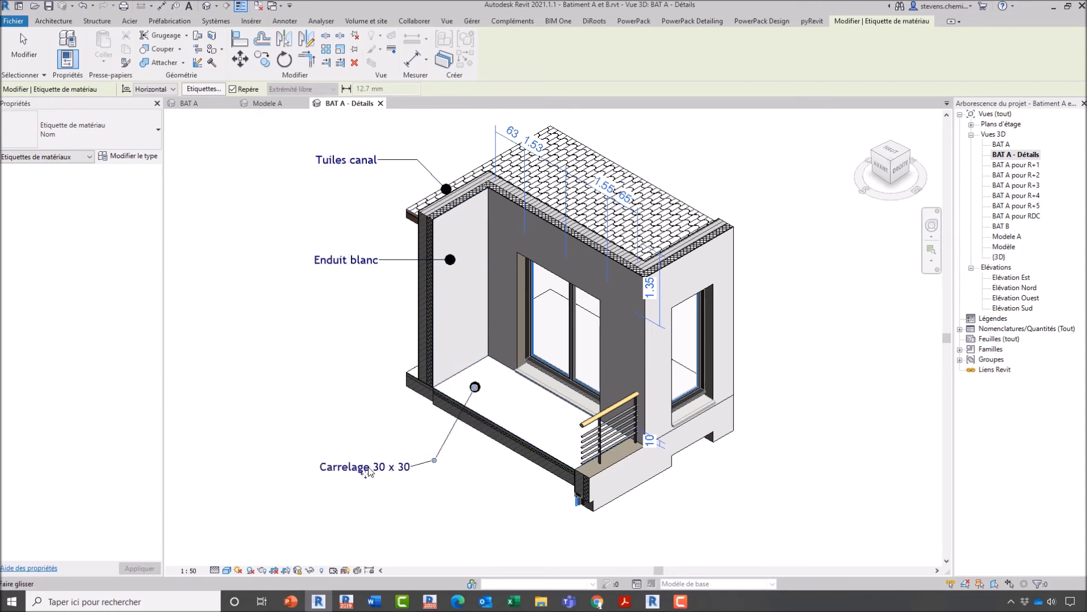
pyautogui.click(585, 447)
pyautogui.click(515, 535)
pyautogui.press('Escape')
pyautogui.press('Escape')
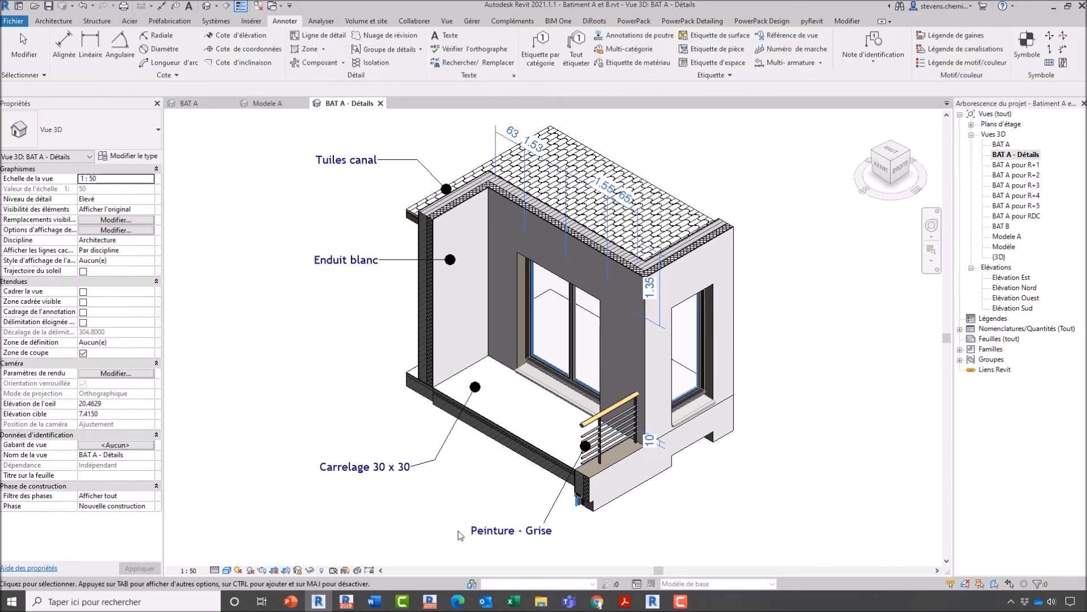
# Move the floor tiling tag slightly higher and tag the French window frame material ALU - Gris anthracite beside the cutaway
pyautogui.click(365, 475)
pyautogui.moveTo(365, 475); pyautogui.dragTo(366, 466)
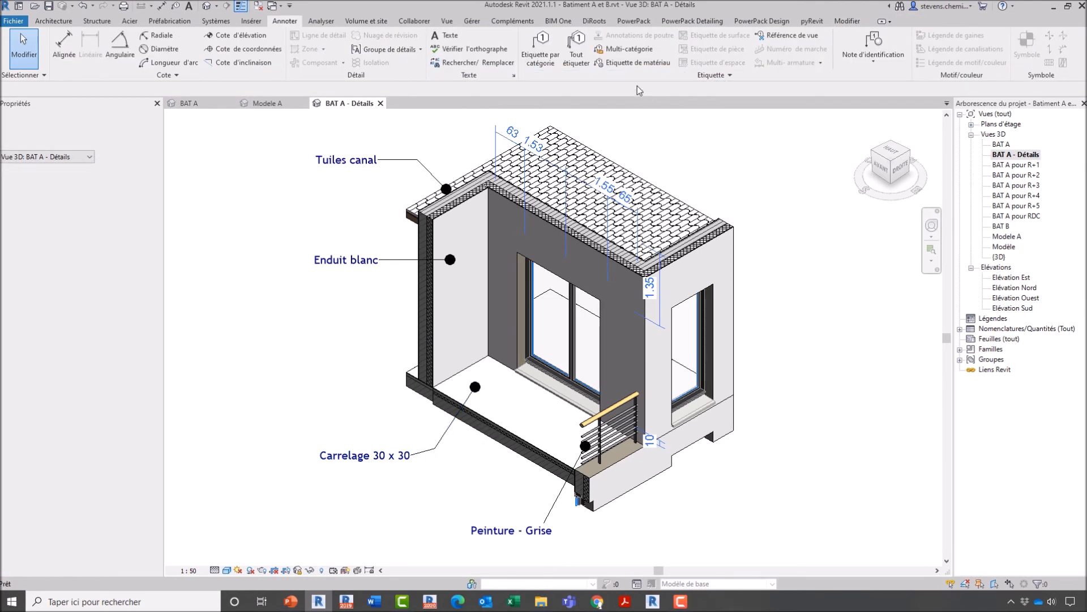
pyautogui.click(634, 63)
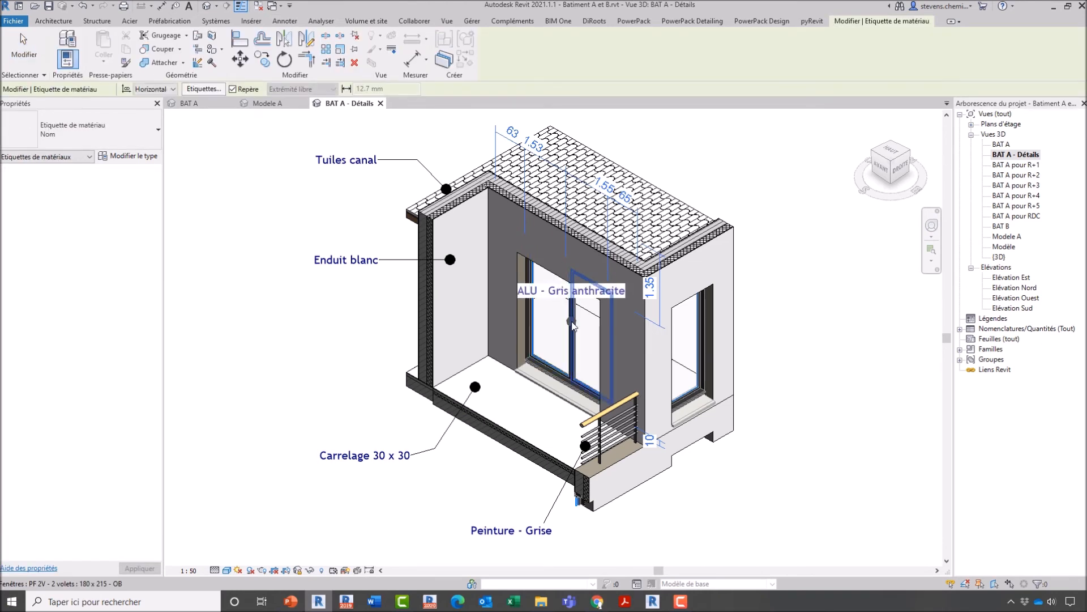
pyautogui.click(572, 322)
pyautogui.click(340, 322)
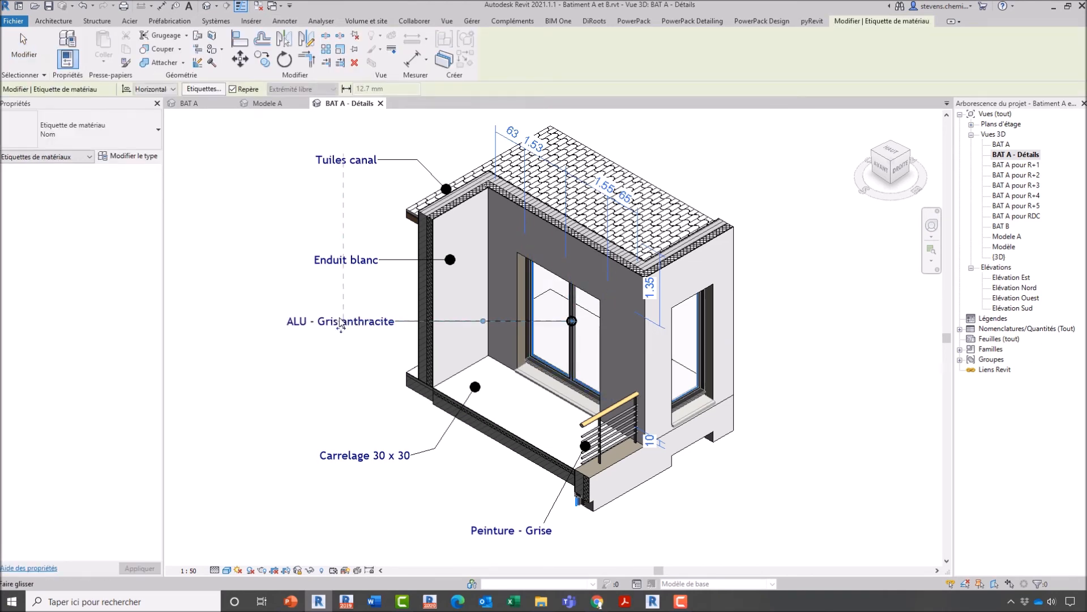
pyautogui.press('Escape')
pyautogui.press('Escape')
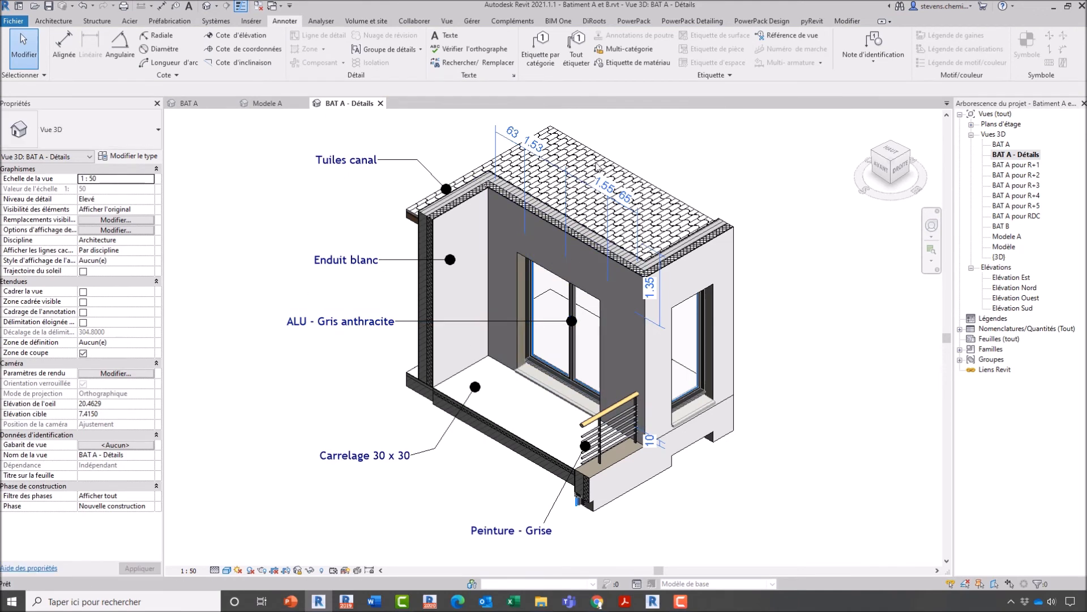
# Tag the side window's sill material Appui - Béton with an angled leader below the cutaway
pyautogui.click(633, 63)
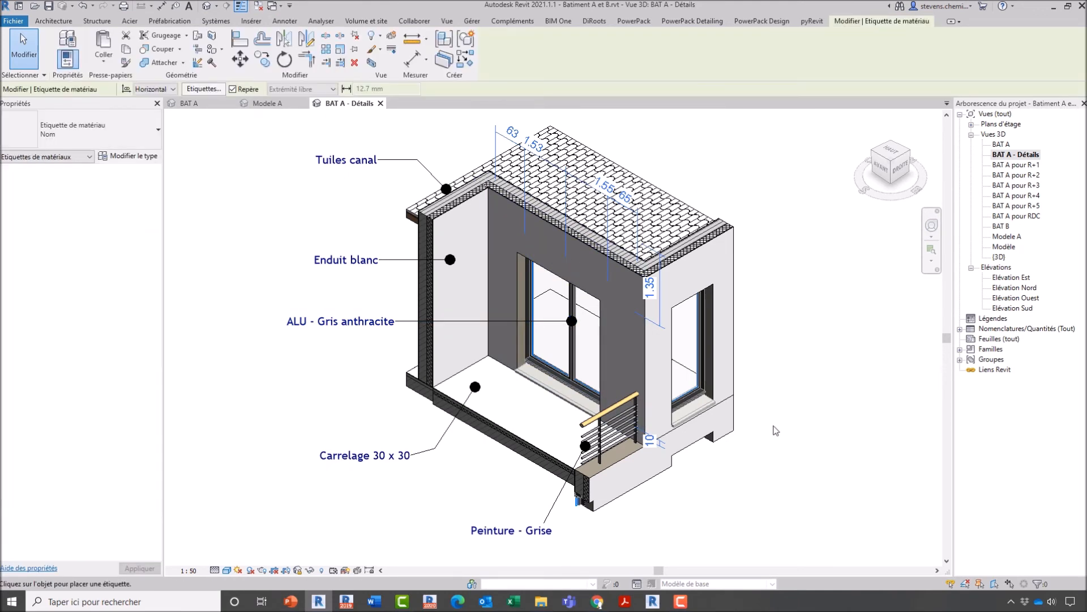
pyautogui.click(700, 405)
pyautogui.click(762, 490)
pyautogui.press('Escape')
pyautogui.press('Escape')
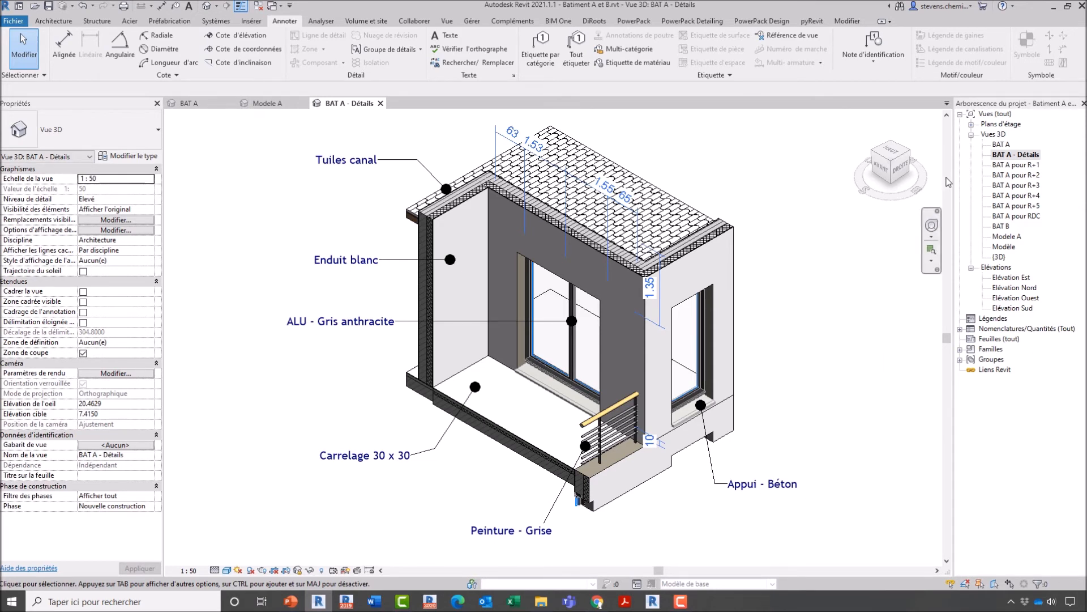
pyautogui.press('ctrl')
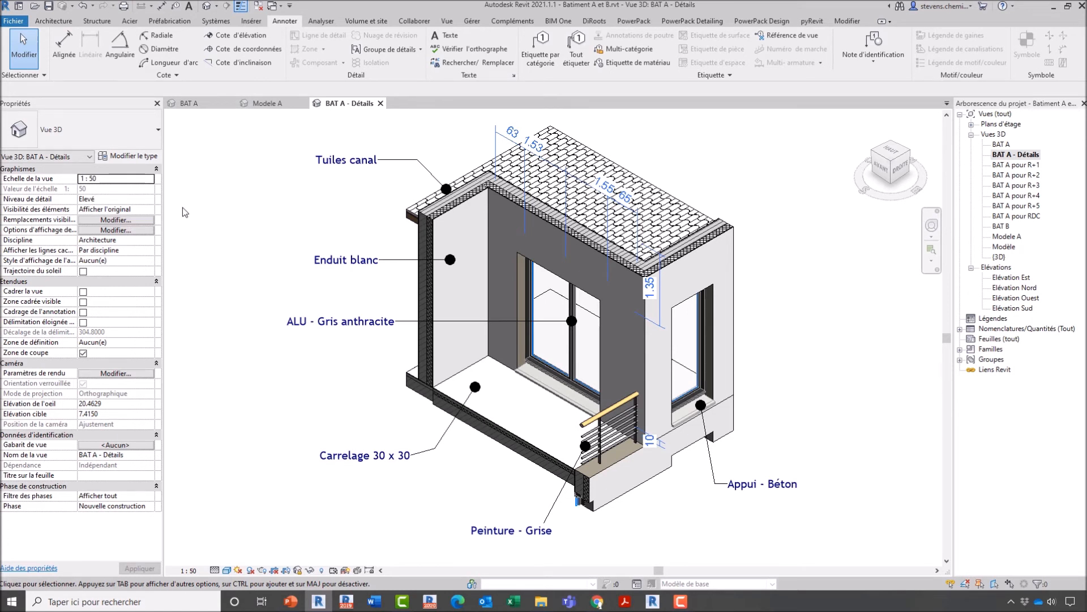
pyautogui.click(634, 21)
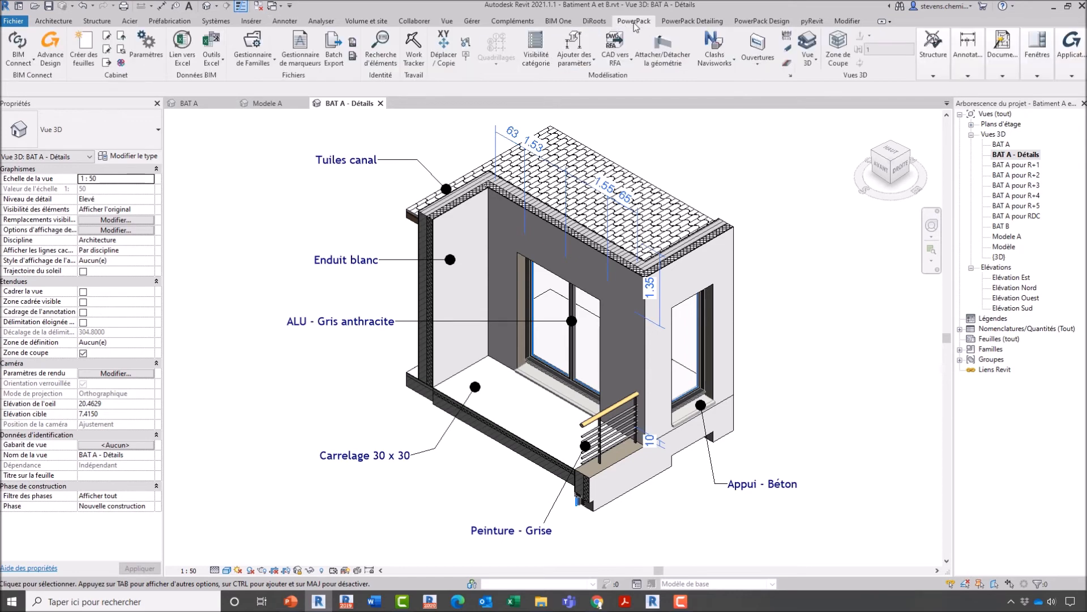
pyautogui.click(814, 64)
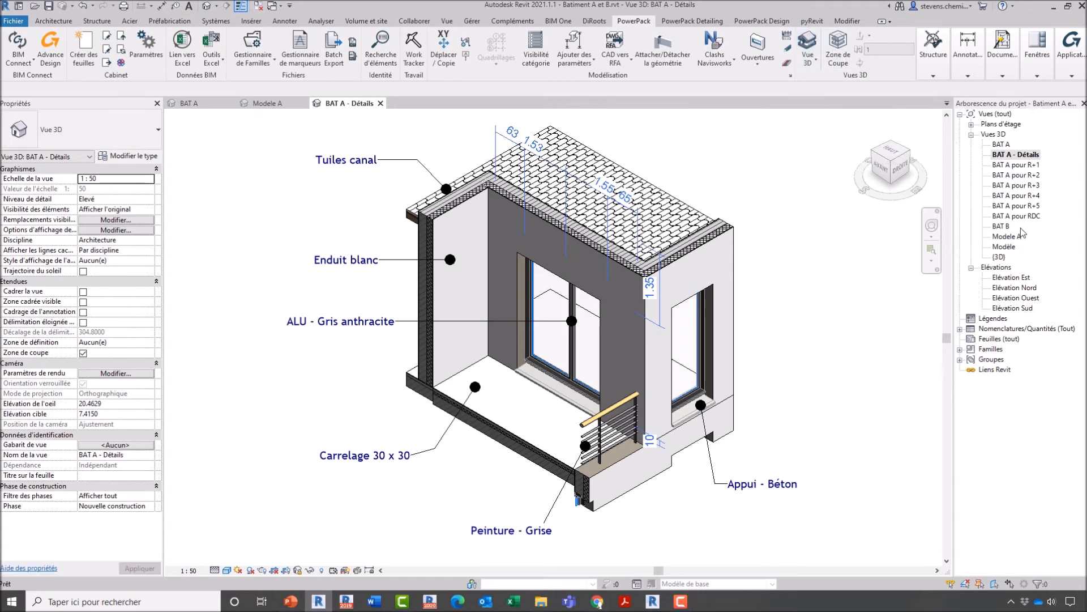
# Switch back to the BAT A 3D view and show the whole building
pyautogui.click(1001, 145)
pyautogui.doubleClick(1001, 144)
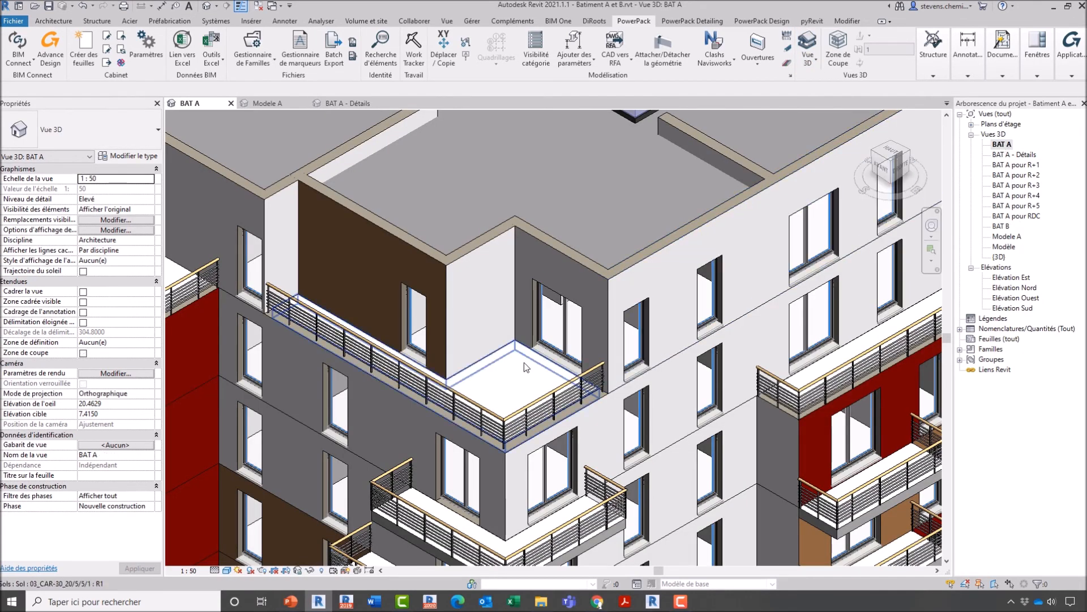
pyautogui.scroll(-3, 554, 357)
pyautogui.keyDown('shift'); pyautogui.moveTo(554, 357); pyautogui.dragTo(490, 369, button='middle'); pyautogui.keyUp('shift')
pyautogui.scroll(-1, 490, 370)
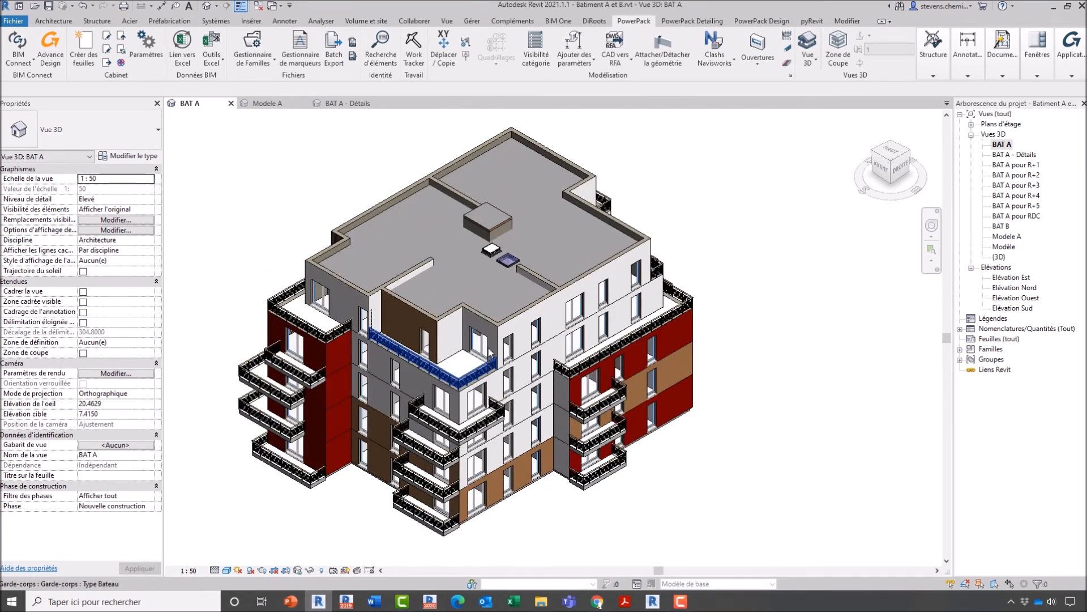
# Open PowerPack's category visibility list for the BAT A view, examine it, and close it without changes
pyautogui.click(537, 56)
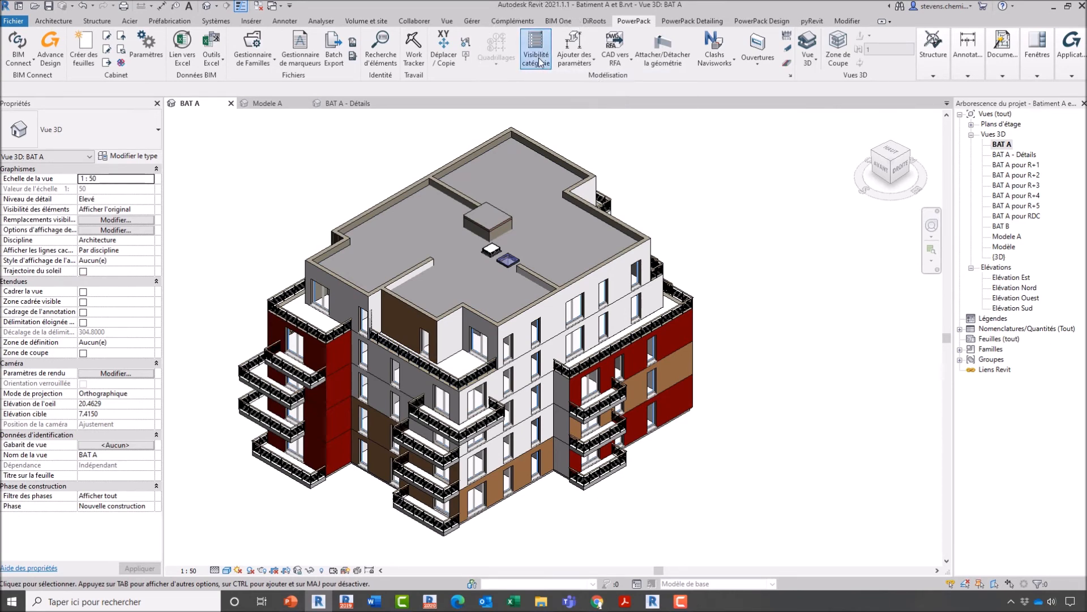
pyautogui.moveTo(479, 105); pyautogui.dragTo(813, 104)
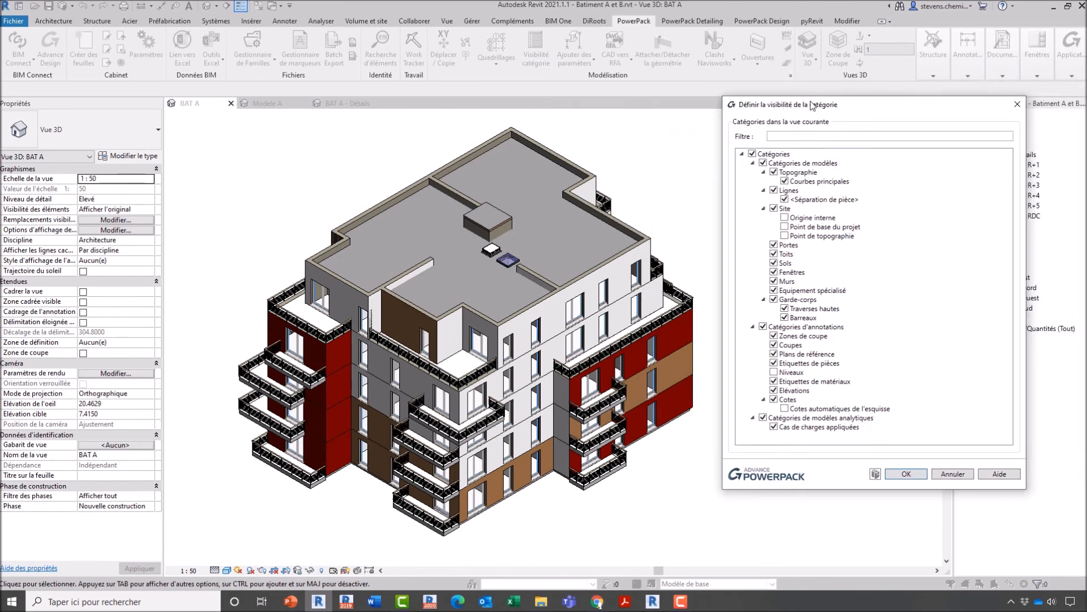
pyautogui.press('Escape')
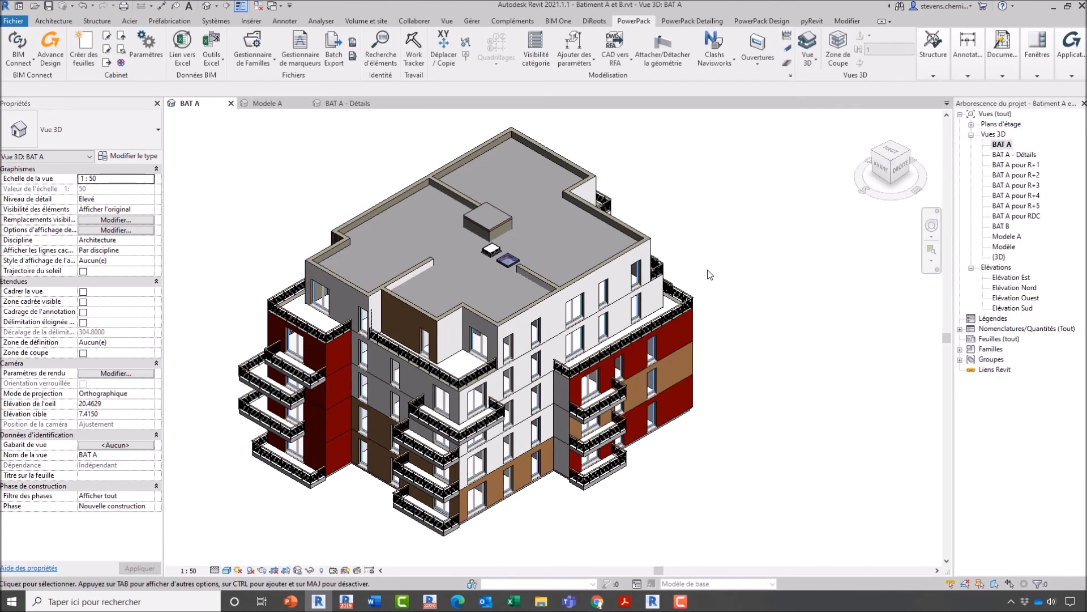
# Open Revit's visibility/graphics overrides for the BAT A view and look through the annotation categories
pyautogui.press('v')
pyautogui.press('g')
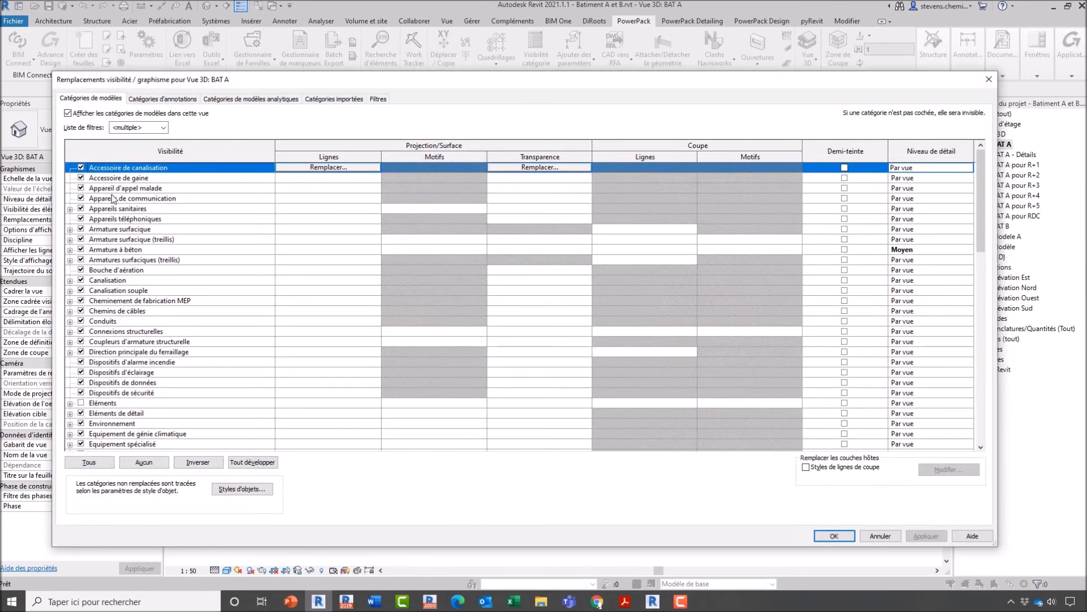
pyautogui.click(165, 99)
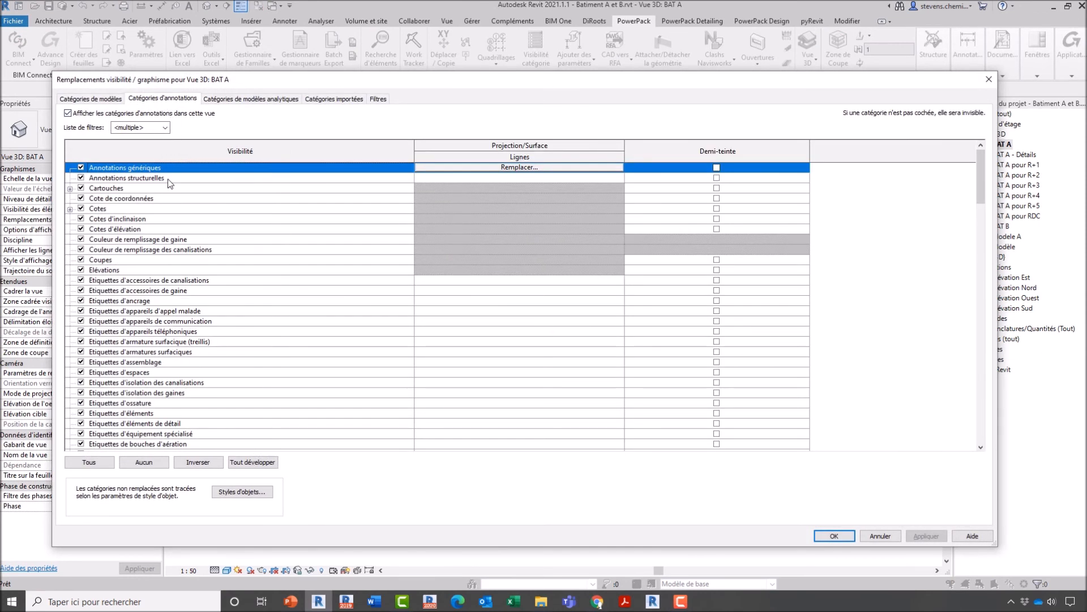
pyautogui.scroll(-4, 130, 315)
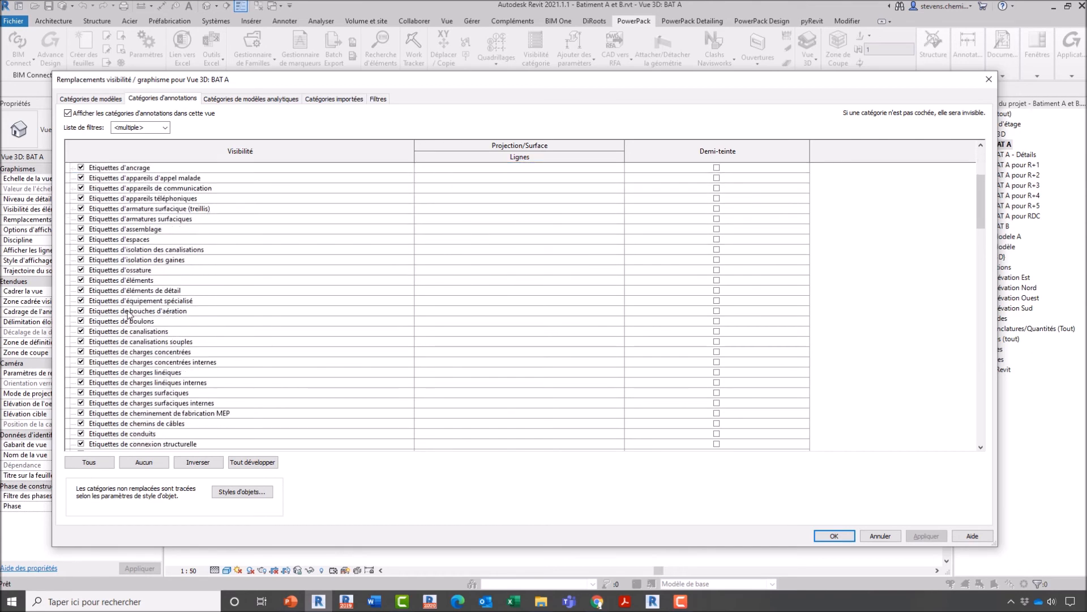
# Find the Murs model category in the overrides, switch its visibility off and on again, and close without changes
pyautogui.click(104, 101)
pyautogui.scroll(-2, 185, 407)
pyautogui.click(129, 350)
pyautogui.write('mu')
pyautogui.press('space')
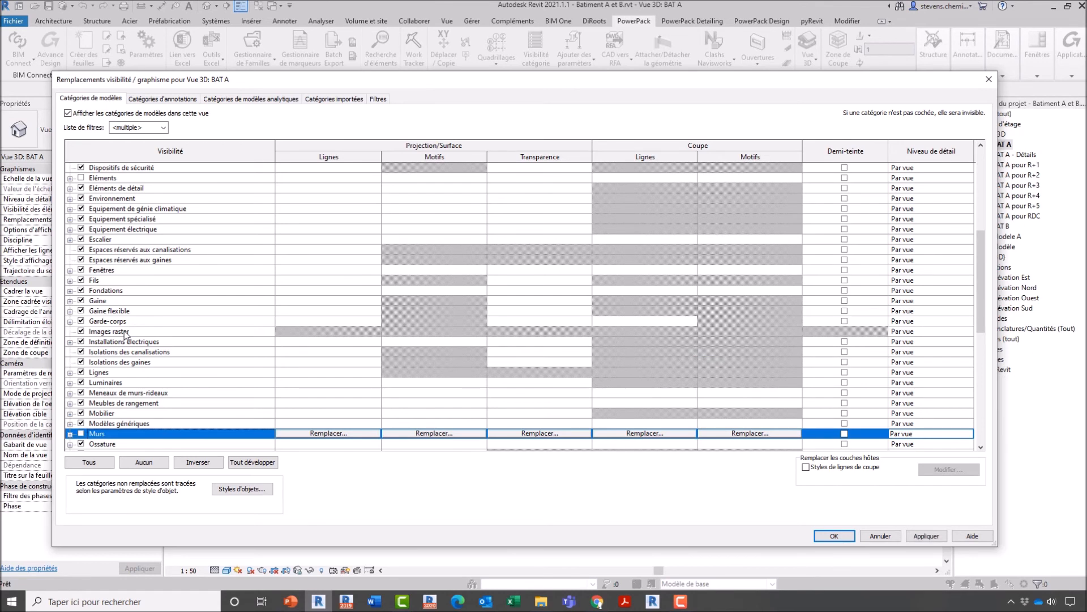
pyautogui.press('space')
pyautogui.click(872, 537)
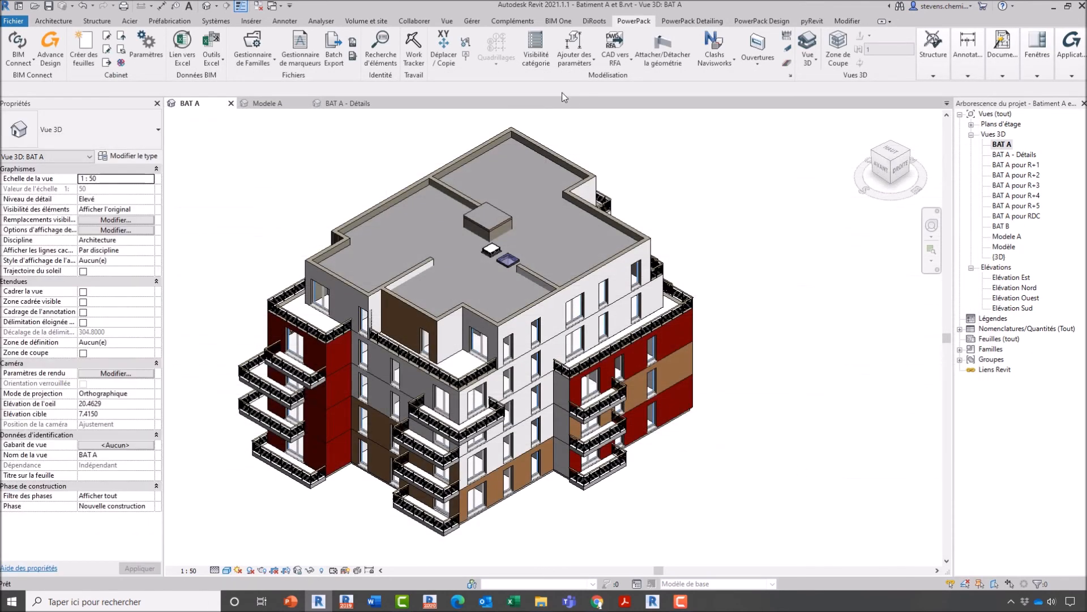
# In PowerPack's category visibility list for BAT A, hide and restore Toits and Murs, and hide the Portes category
pyautogui.click(535, 50)
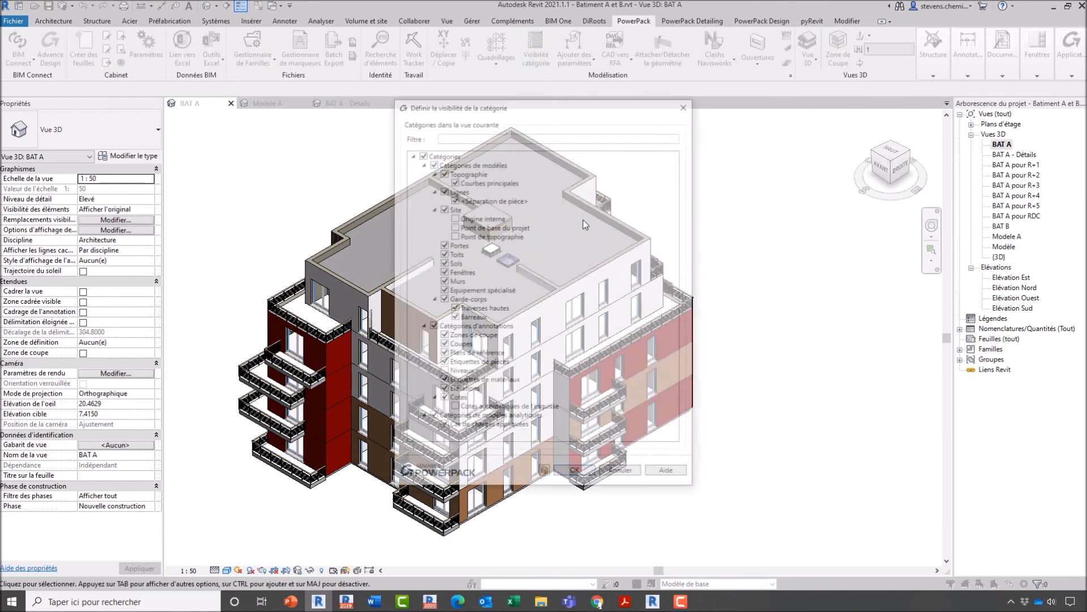
pyautogui.moveTo(514, 112); pyautogui.dragTo(854, 82)
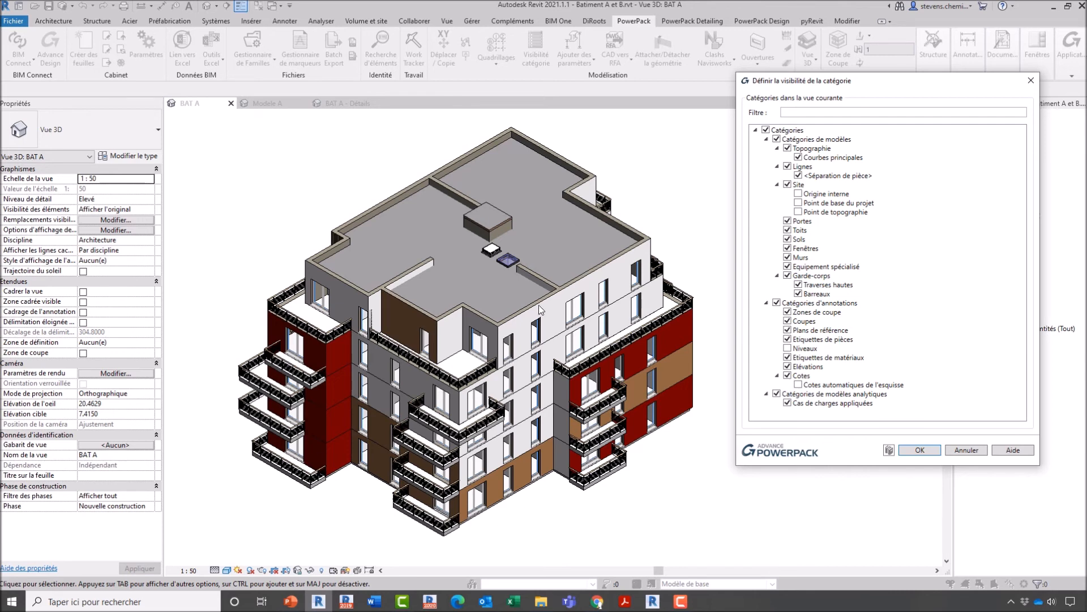
pyautogui.click(787, 230)
pyautogui.click(788, 258)
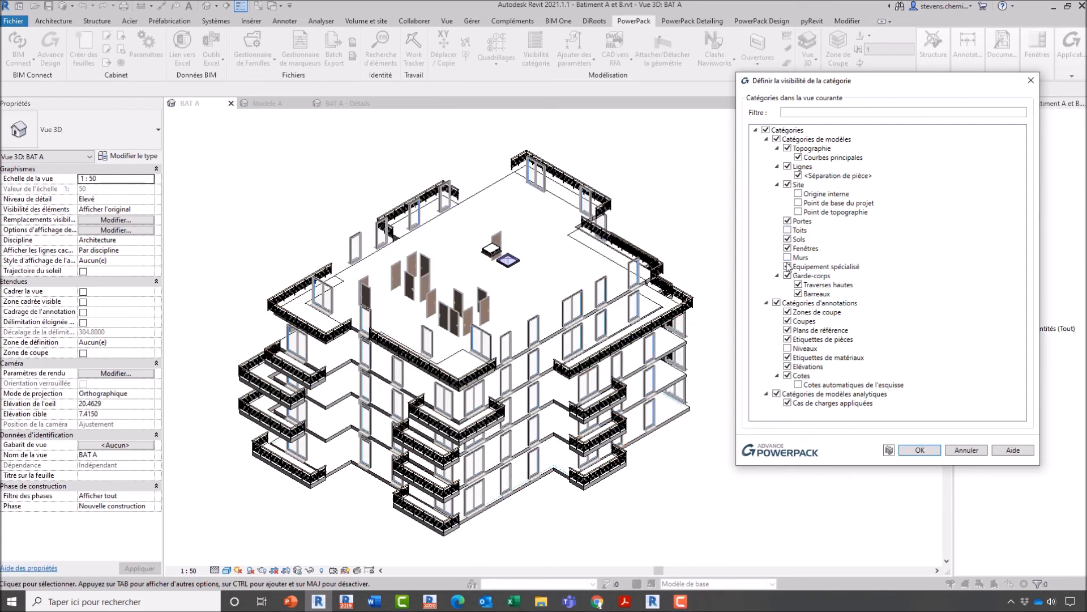
pyautogui.click(787, 257)
pyautogui.click(787, 230)
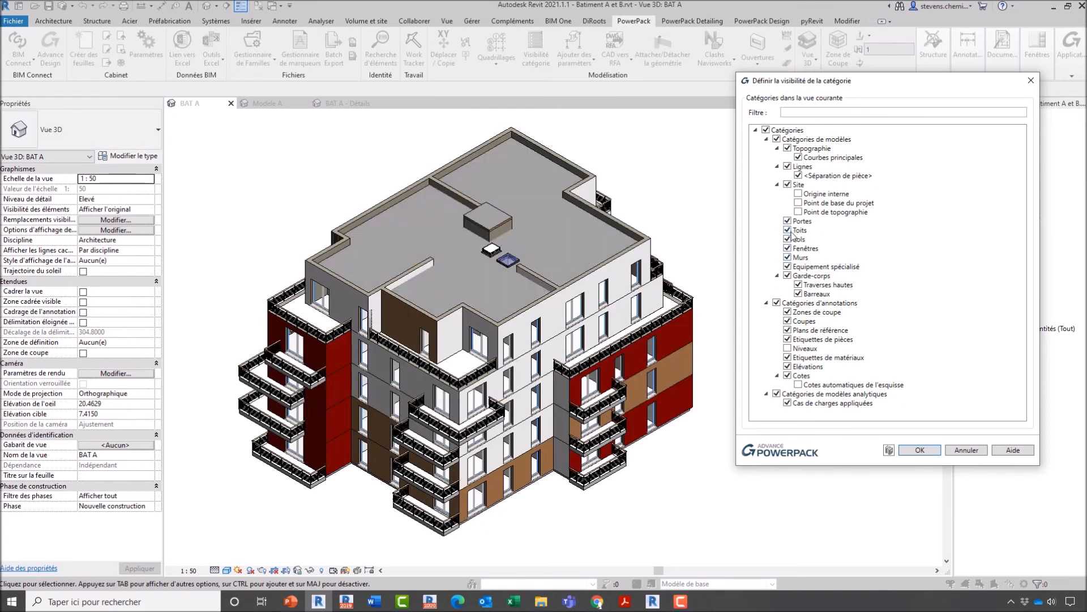
pyautogui.click(787, 221)
# Filter the category list by "fe", hide and restore the Fenêtres category, and clear the filter
pyautogui.click(809, 110)
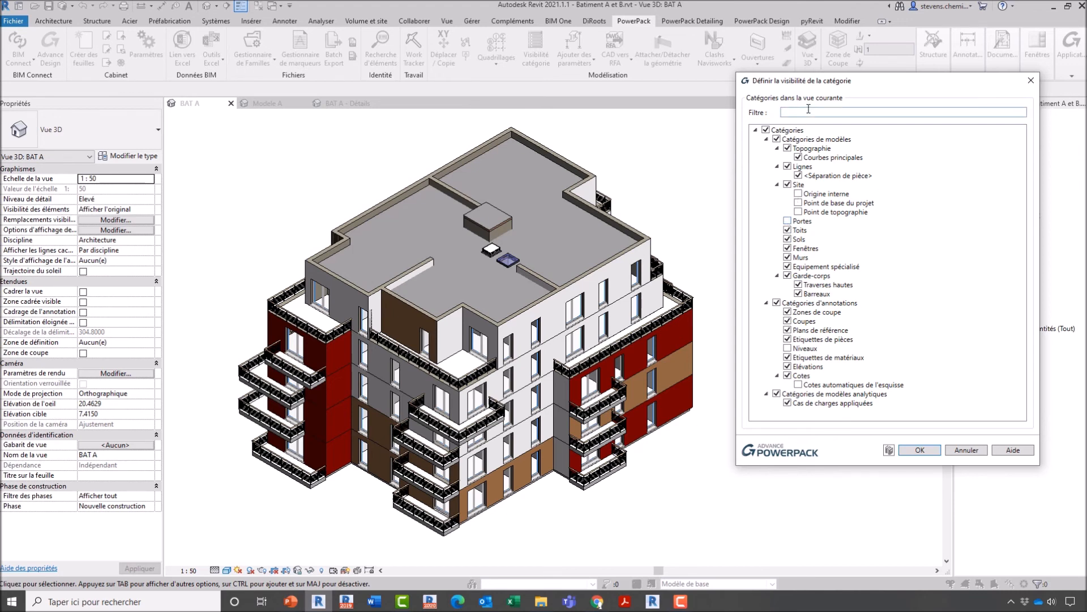
pyautogui.write('fene')
pyautogui.press('BackSpace')
pyautogui.press('BackSpace')
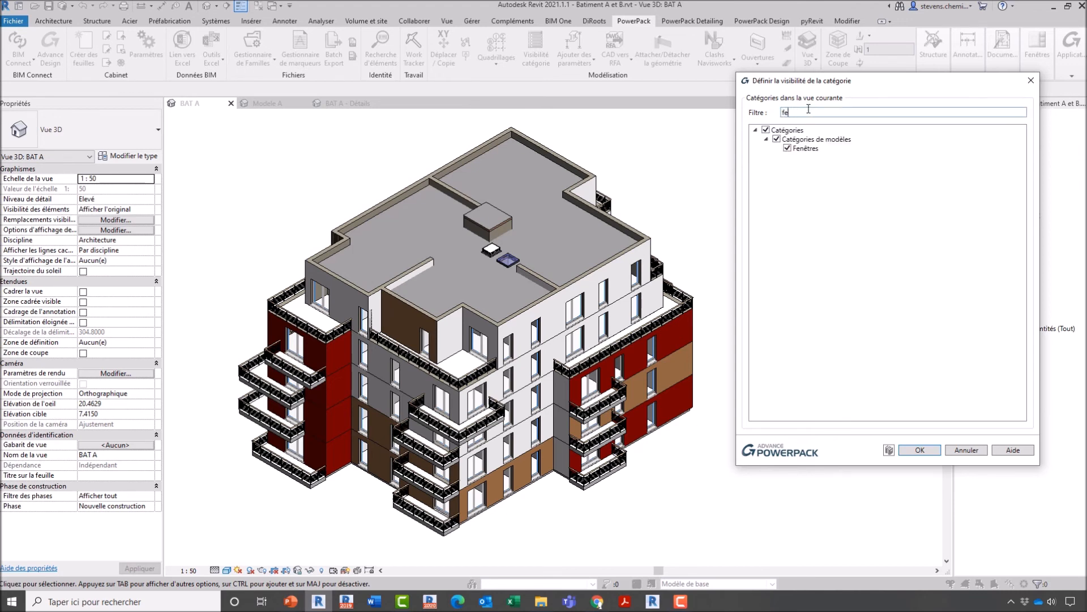
pyautogui.click(787, 147)
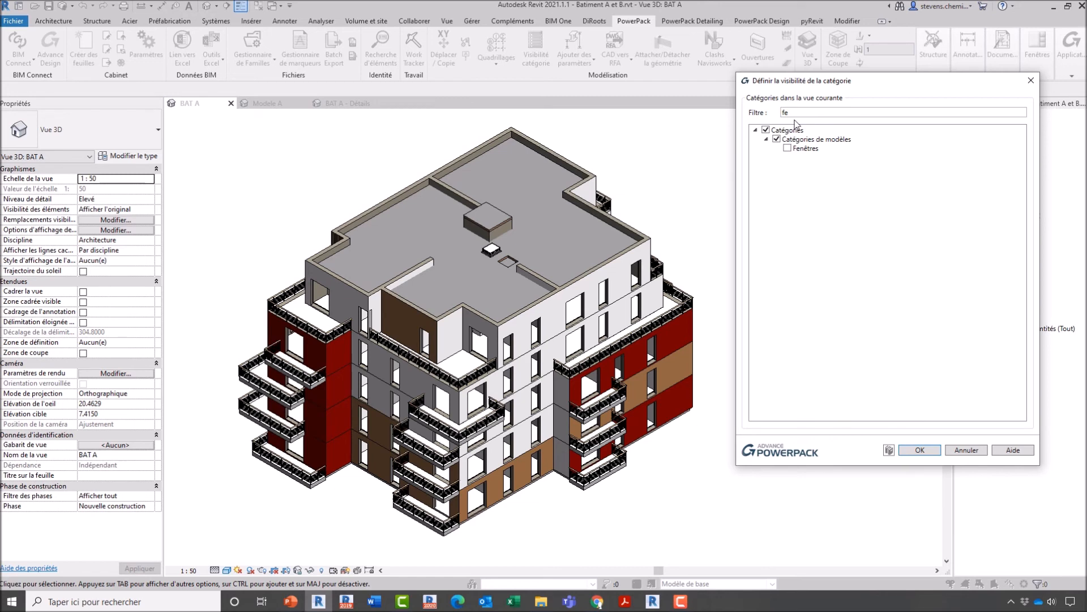
pyautogui.click(788, 148)
pyautogui.click(799, 112)
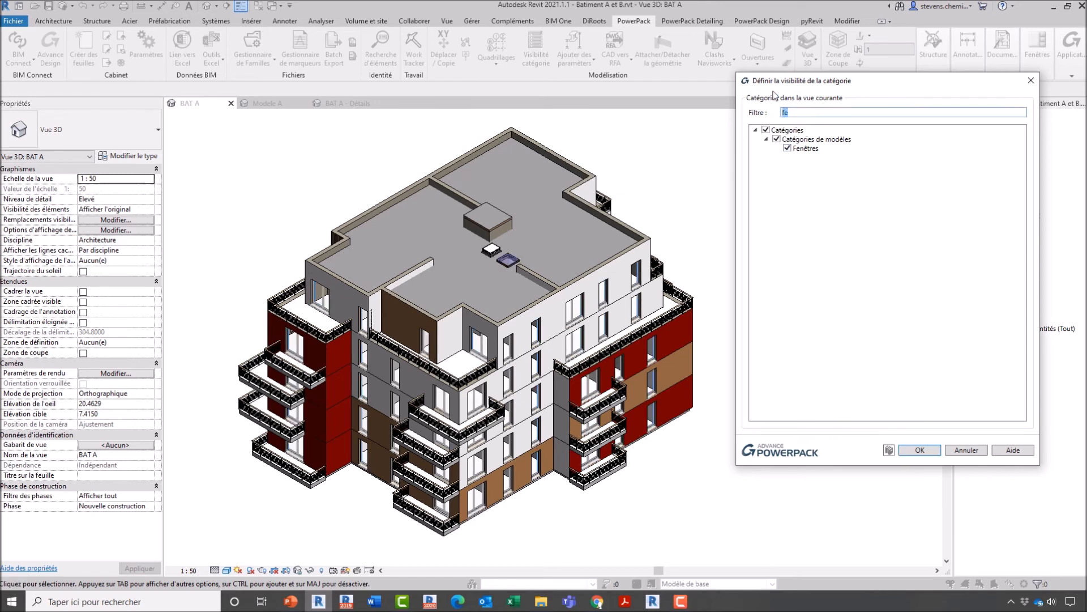
pyautogui.press('BackSpace')
pyautogui.press('BackSpace')
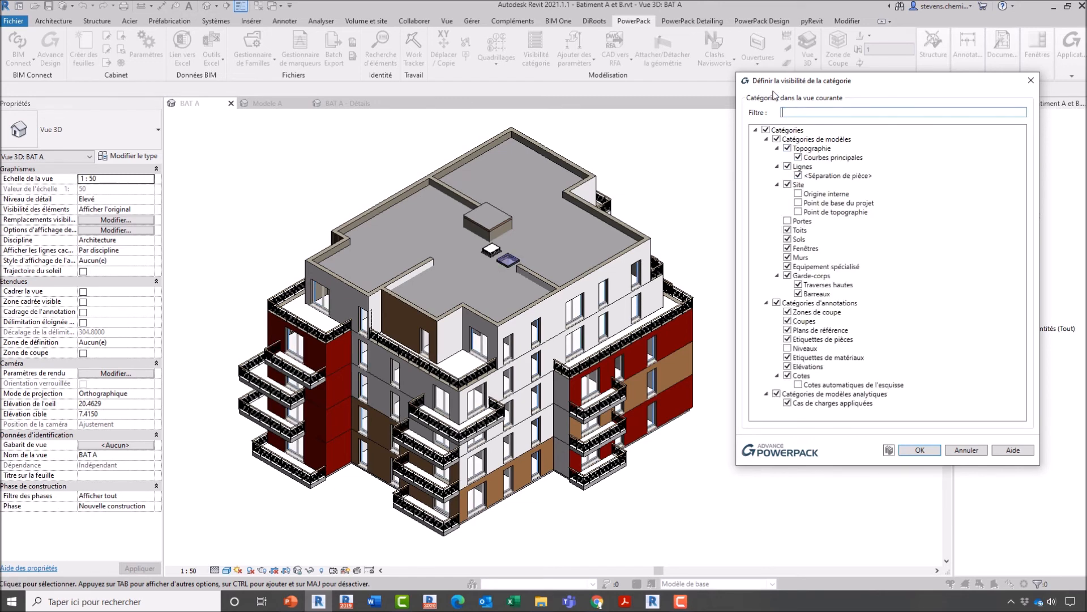
# Hide the Garde-corps, Sols and Murs categories one after another and show all three again
pyautogui.click(788, 276)
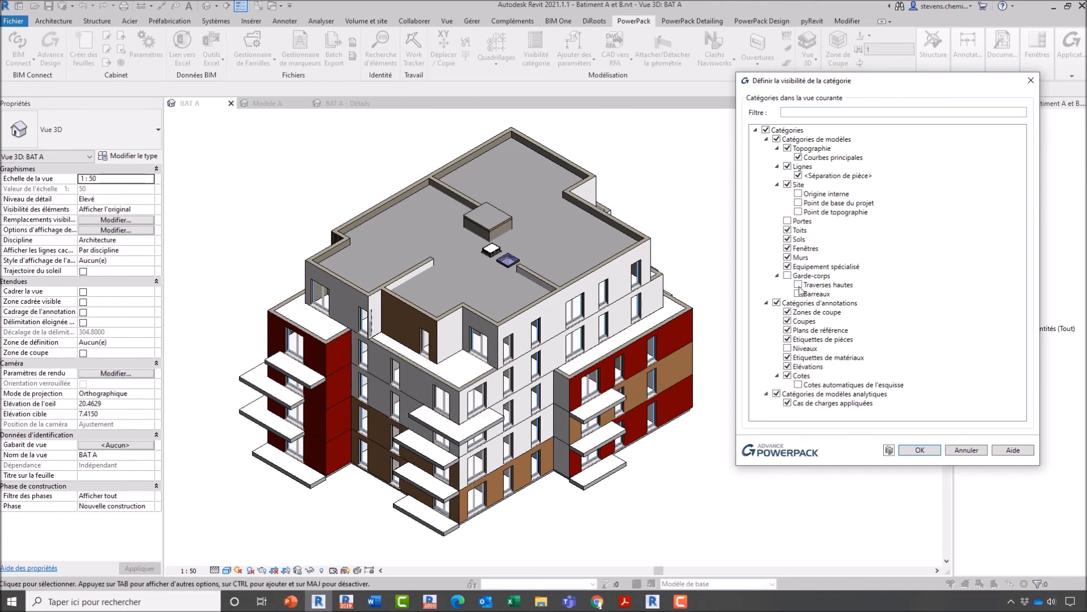
pyautogui.click(788, 240)
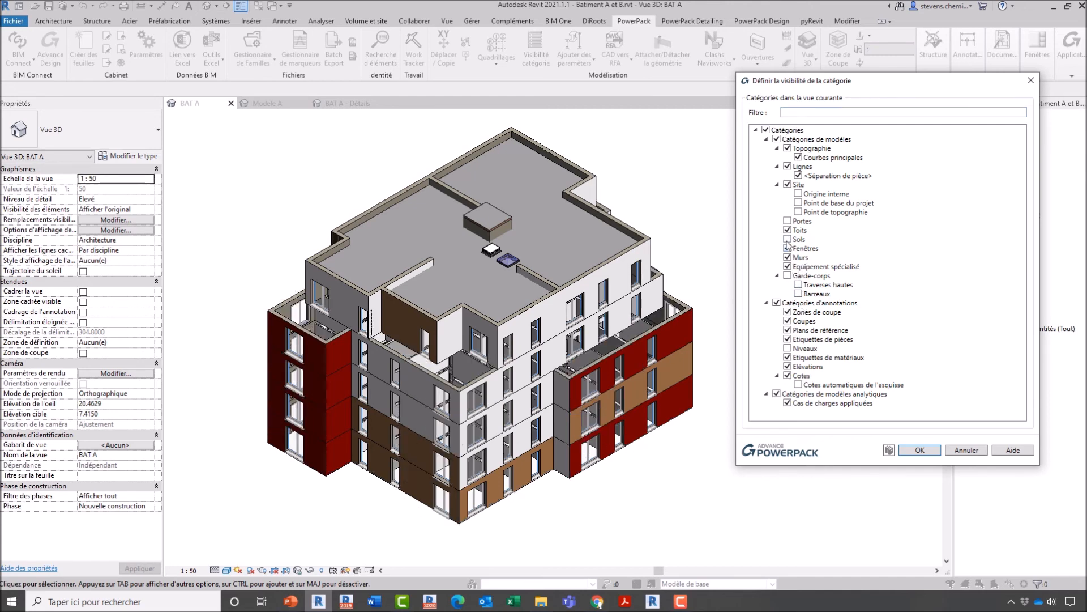
pyautogui.click(788, 258)
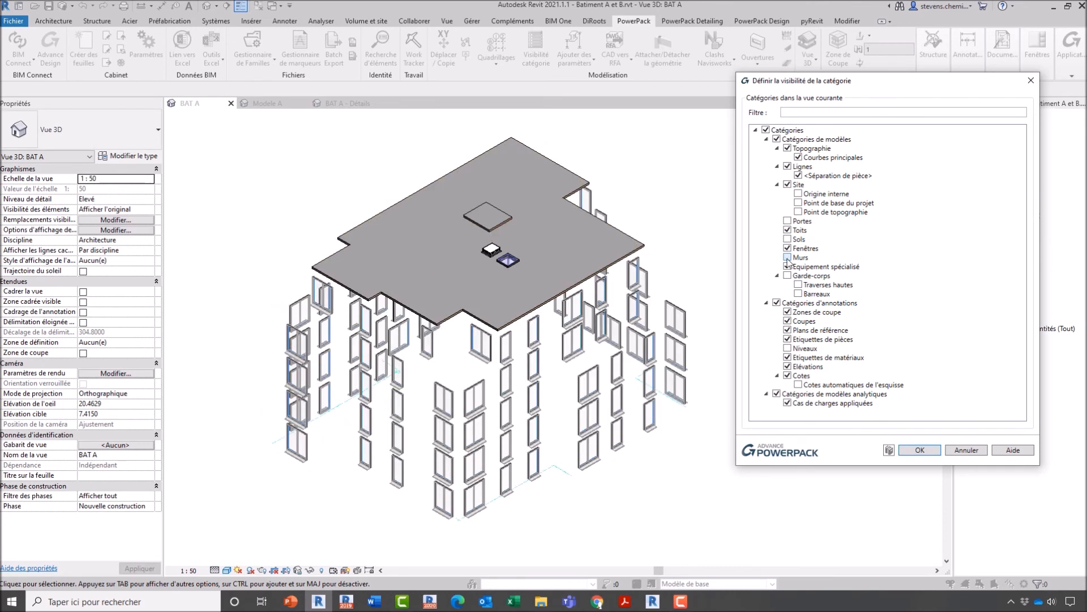
pyautogui.click(788, 258)
pyautogui.click(788, 276)
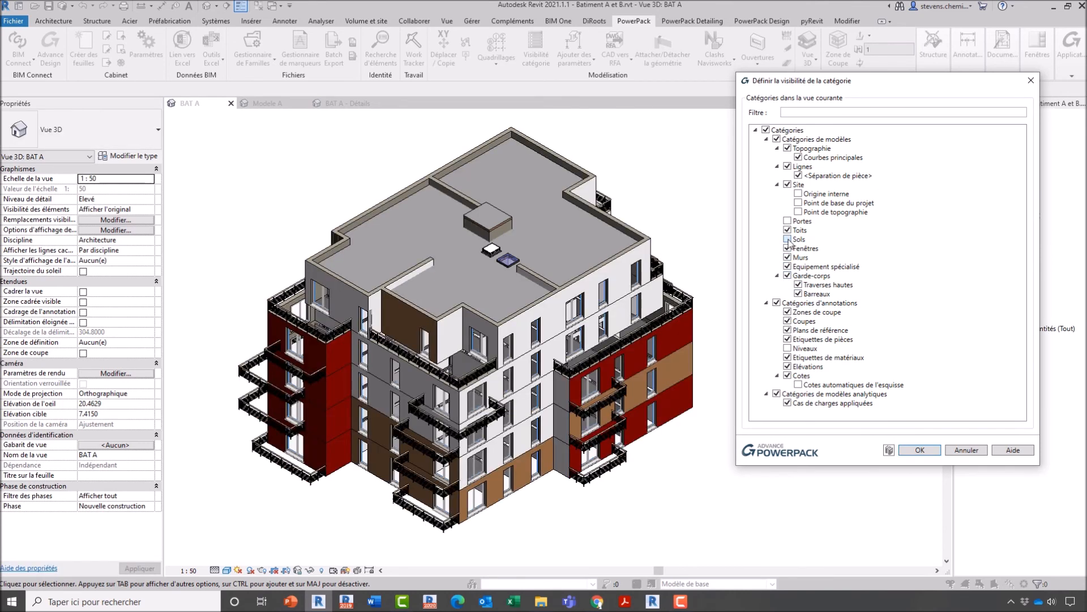
pyautogui.click(788, 240)
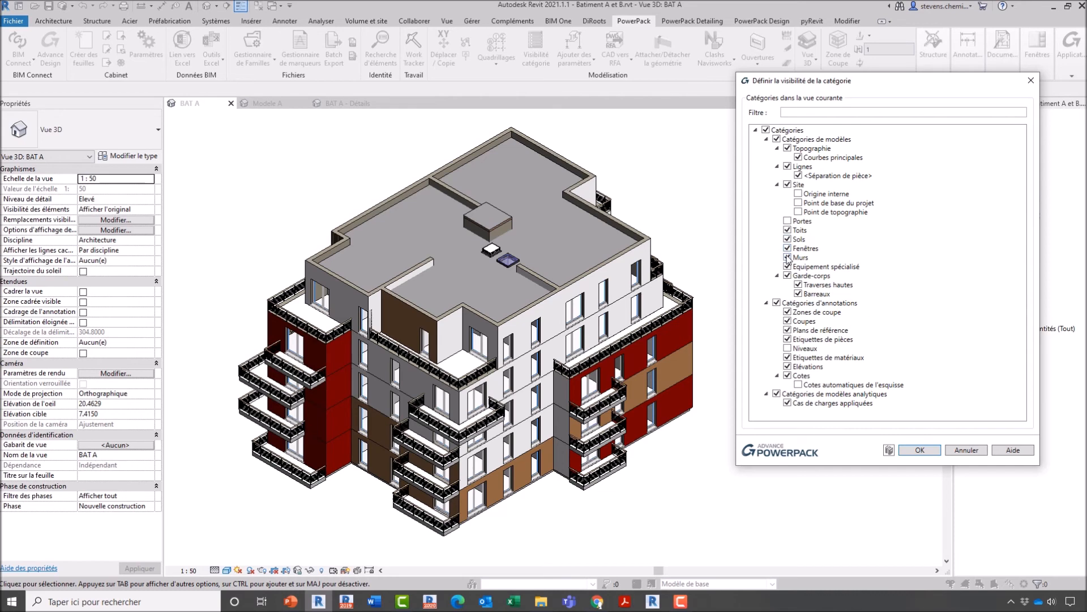
# Toggle Murs off and on, hide the Fenêtres and Toits categories, and apply the visibility settings to BAT A
pyautogui.click(788, 258)
pyautogui.click(787, 258)
pyautogui.click(788, 248)
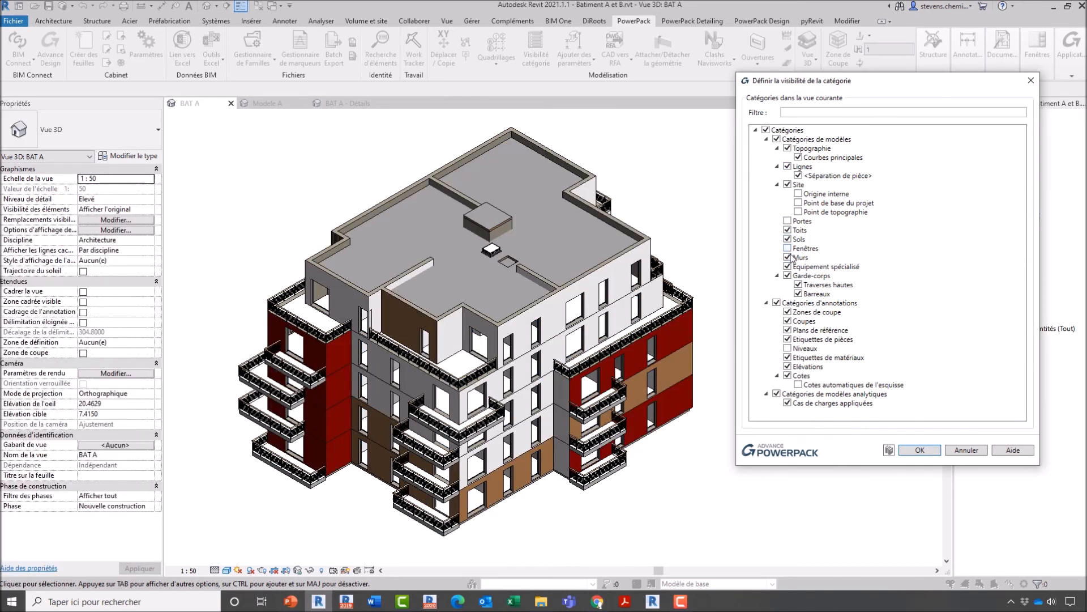
pyautogui.click(788, 230)
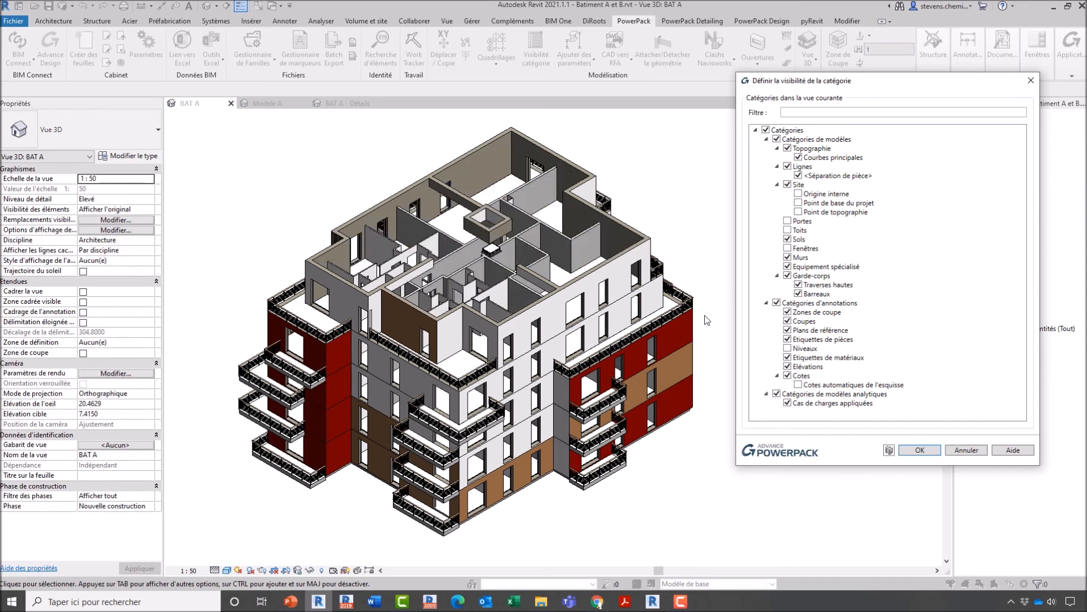
pyautogui.moveTo(885, 85); pyautogui.dragTo(807, 118)
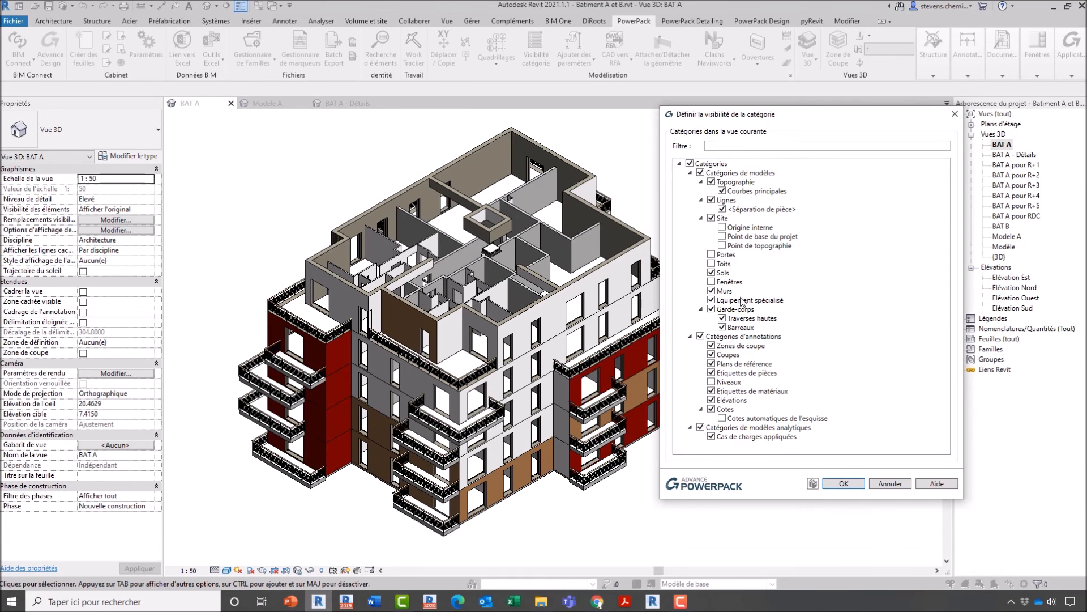
pyautogui.click(844, 484)
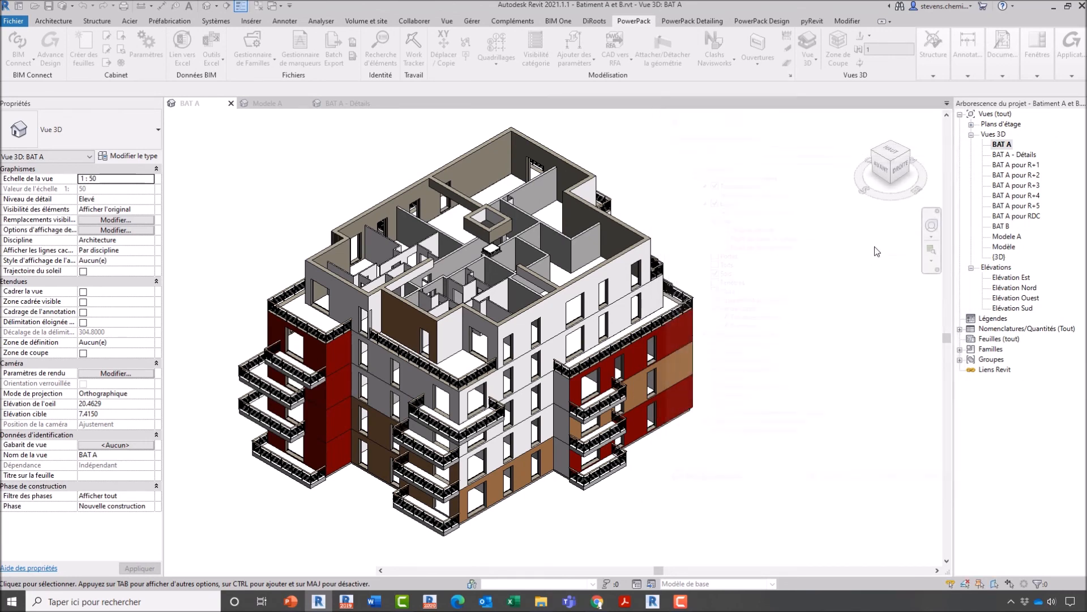
# Open the BAT A - Détails view with PowerPack's category visibility list, and hide and restore all annotation categories
pyautogui.doubleClick(1014, 155)
pyautogui.click(540, 58)
pyautogui.moveTo(515, 100); pyautogui.dragTo(849, 100)
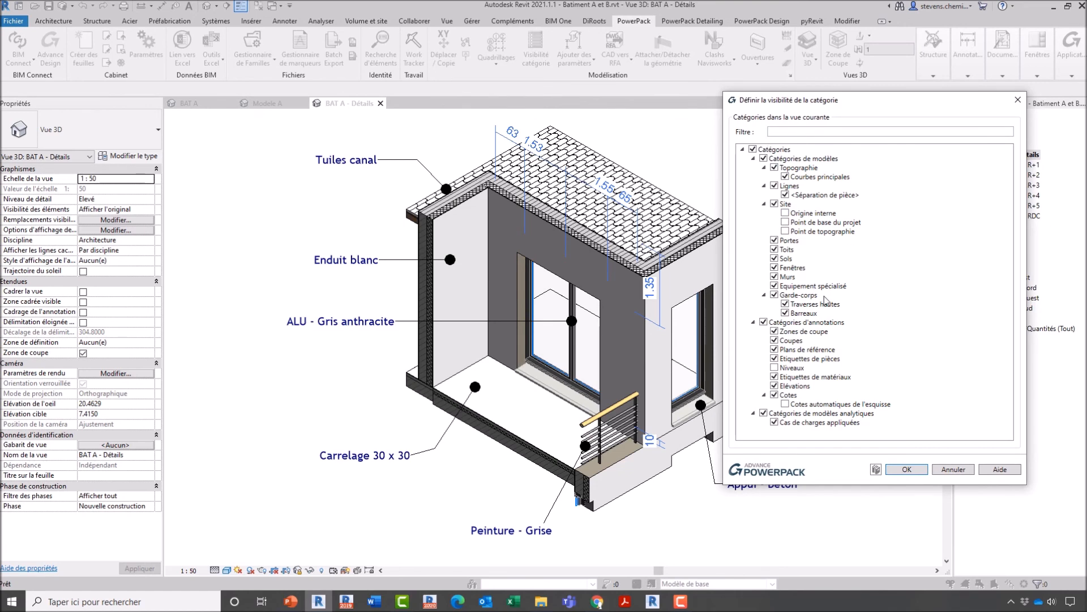
pyautogui.click(763, 321)
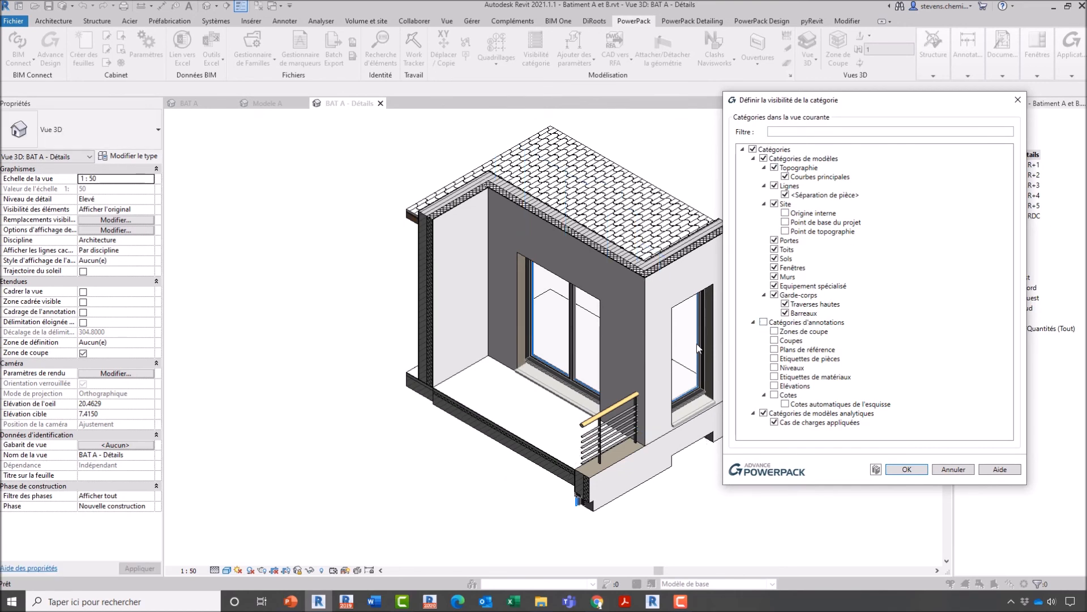
pyautogui.click(763, 322)
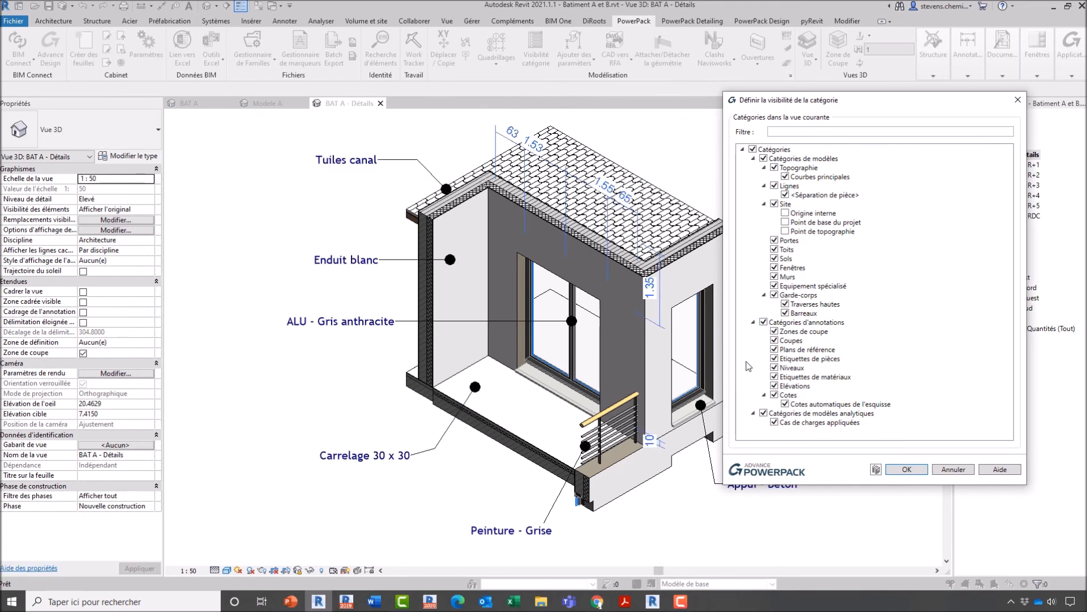
# Hide the Fenêtres and Garde-corps categories while the annotation categories are switched off, and show the annotations again
pyautogui.click(763, 322)
pyautogui.click(774, 268)
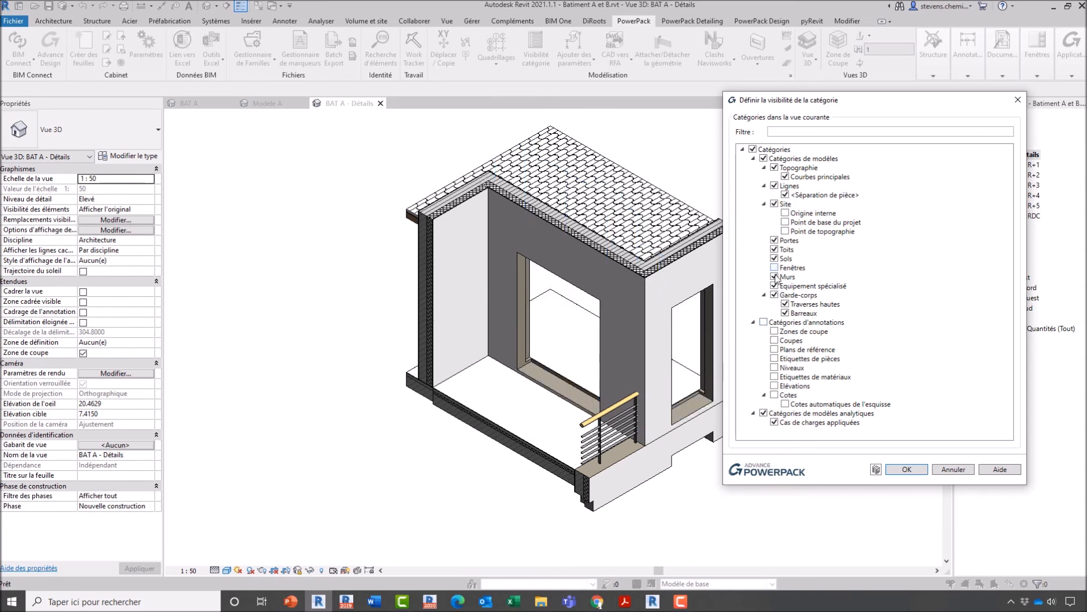
pyautogui.click(774, 294)
pyautogui.click(763, 322)
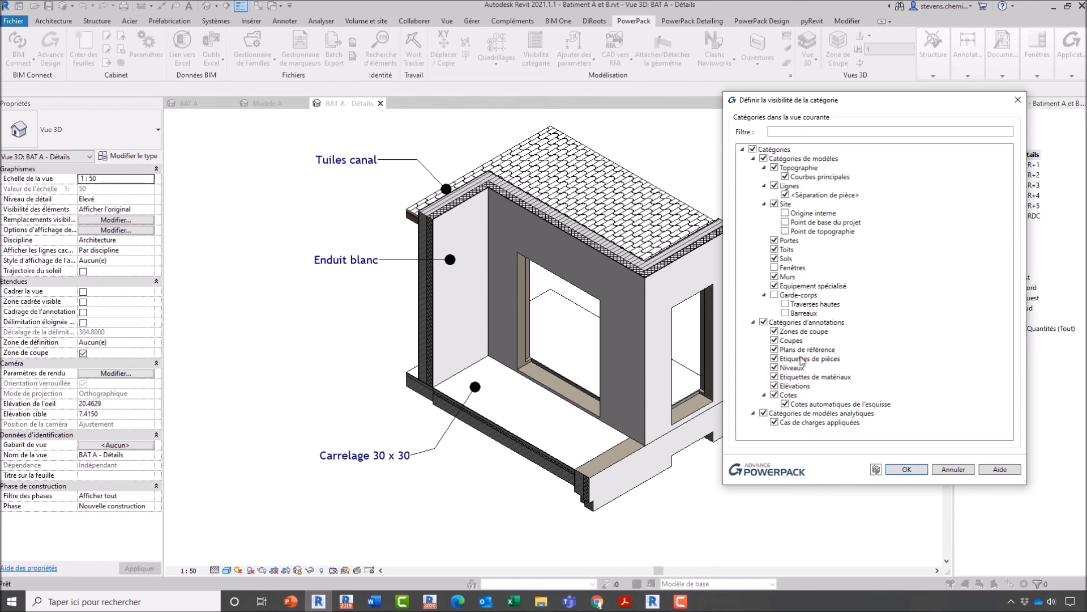
# Filter the category list by "murs", replace the filter with "fe", and show the Fenêtres category
pyautogui.click(792, 132)
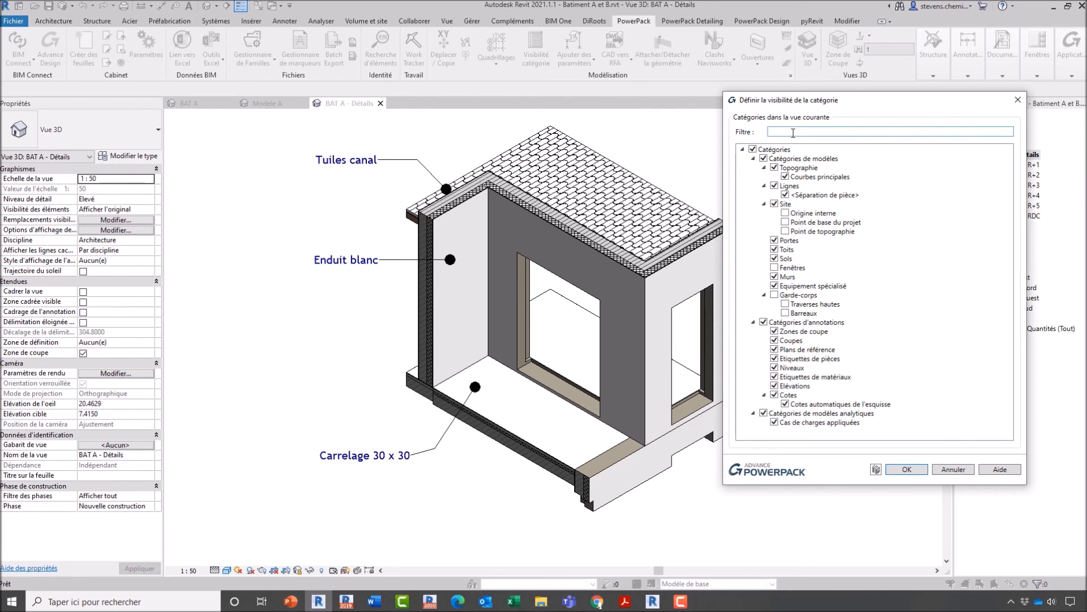
pyautogui.write('murs')
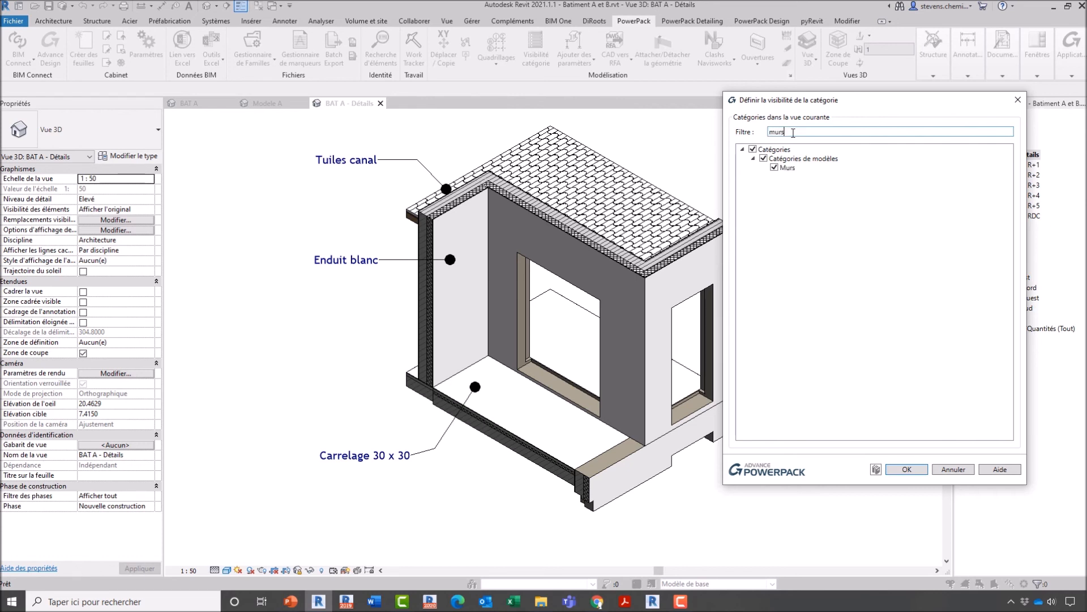
pyautogui.press('BackSpace')
pyautogui.press('BackSpace')
pyautogui.press('BackSpace')
pyautogui.press('BackSpace')
pyautogui.write('fe')
pyautogui.click(775, 168)
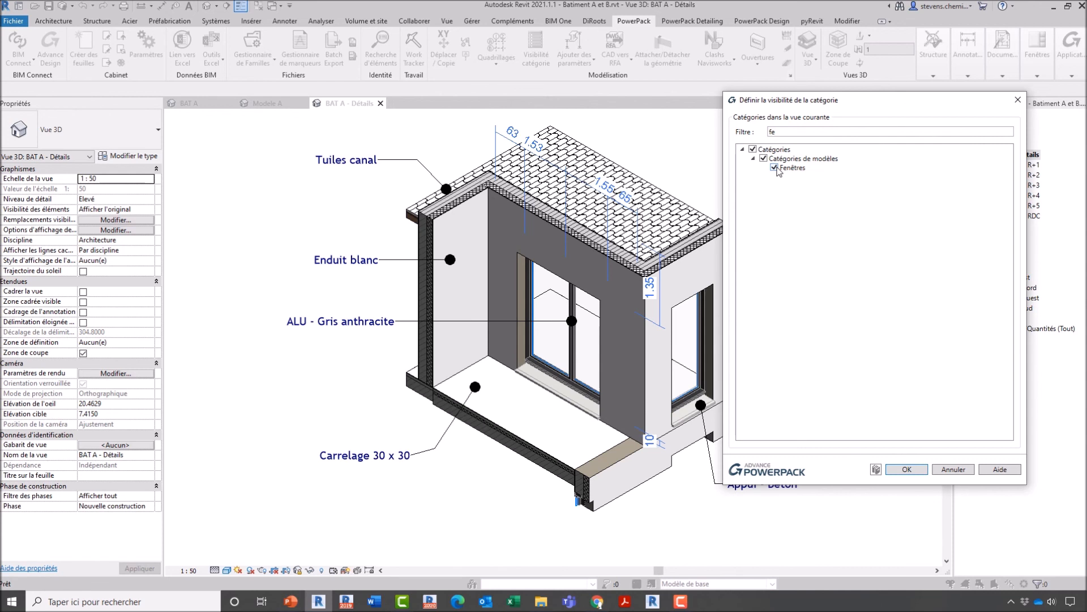
# Filter by "ga" to show Garde-corps, clear the filter, enable Traverses hautes and Barreaux, and apply the settings
pyautogui.doubleClick(790, 132)
pyautogui.write('ga')
pyautogui.click(775, 168)
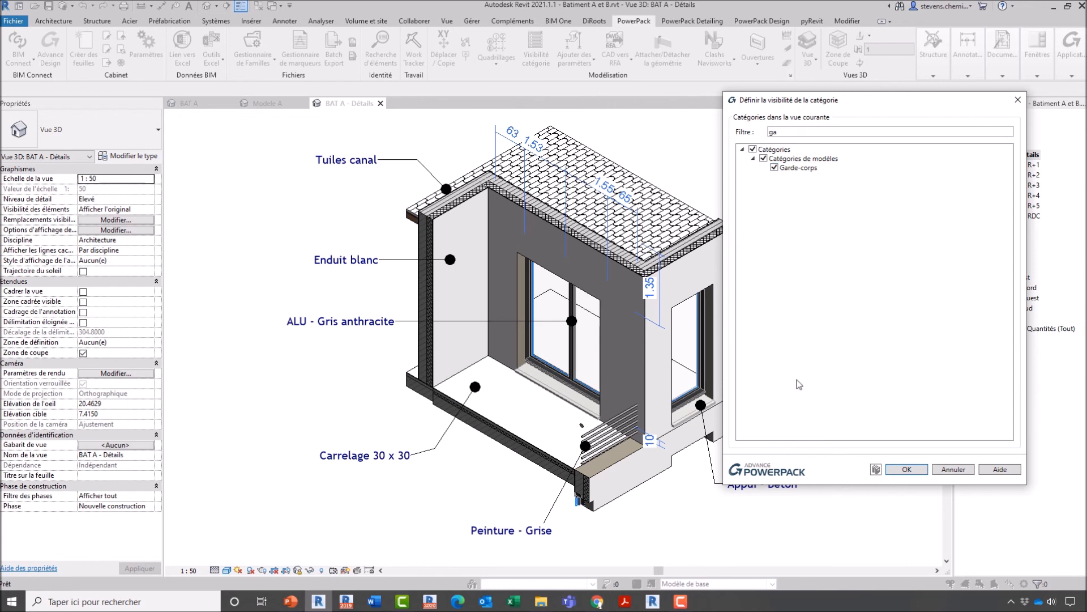
pyautogui.doubleClick(771, 132)
pyautogui.press('BackSpace')
pyautogui.click(785, 304)
pyautogui.click(785, 313)
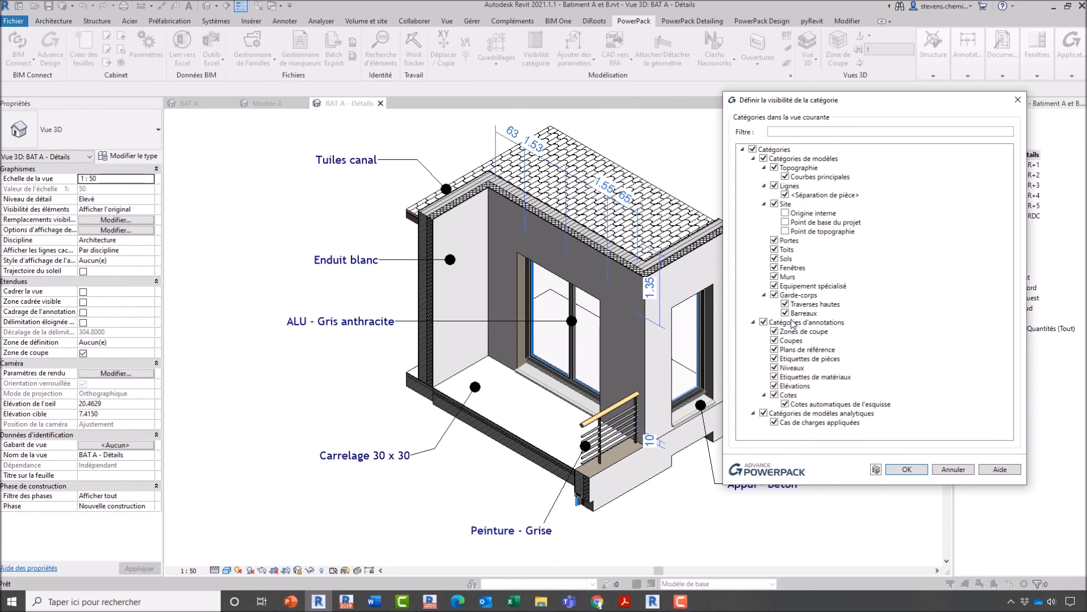
pyautogui.click(897, 471)
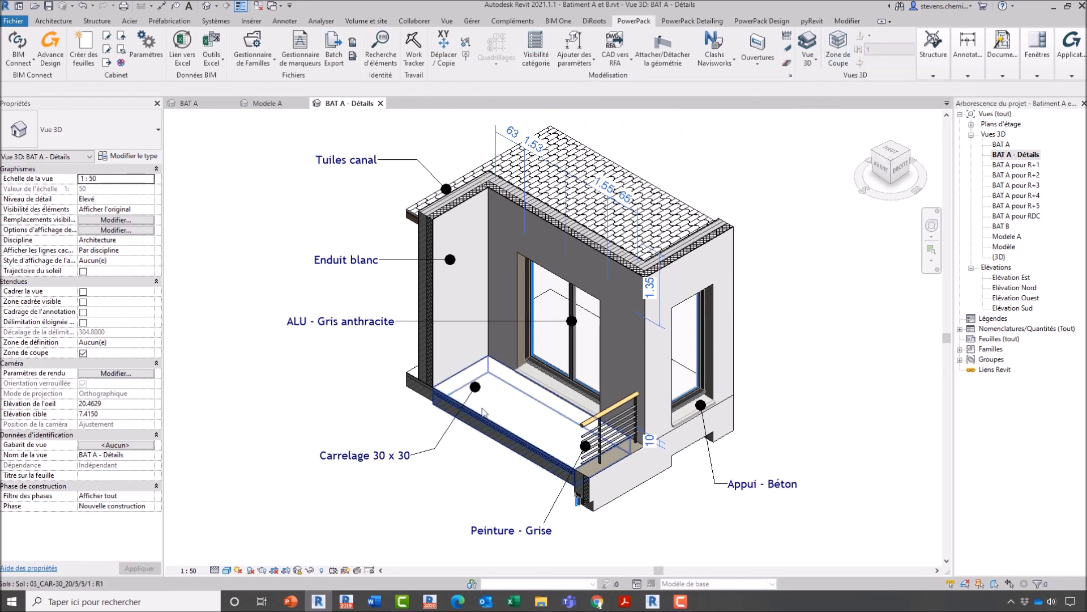
# Switch to the running PowerPoint slide show and advance to the closing thank-you slide
pyautogui.moveTo(295, 602)
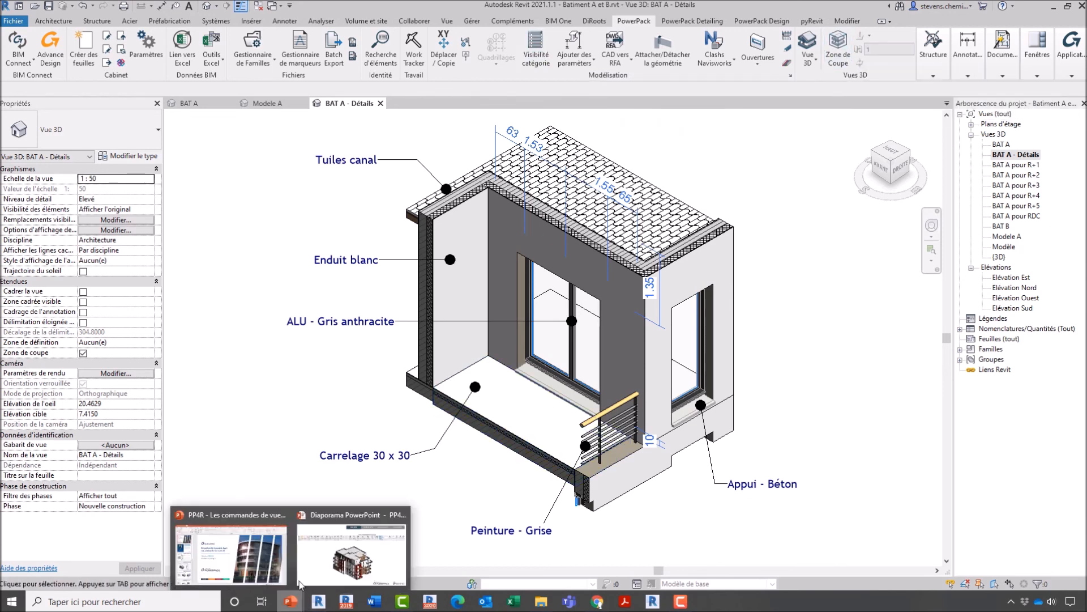
pyautogui.click(328, 566)
pyautogui.press('Right')
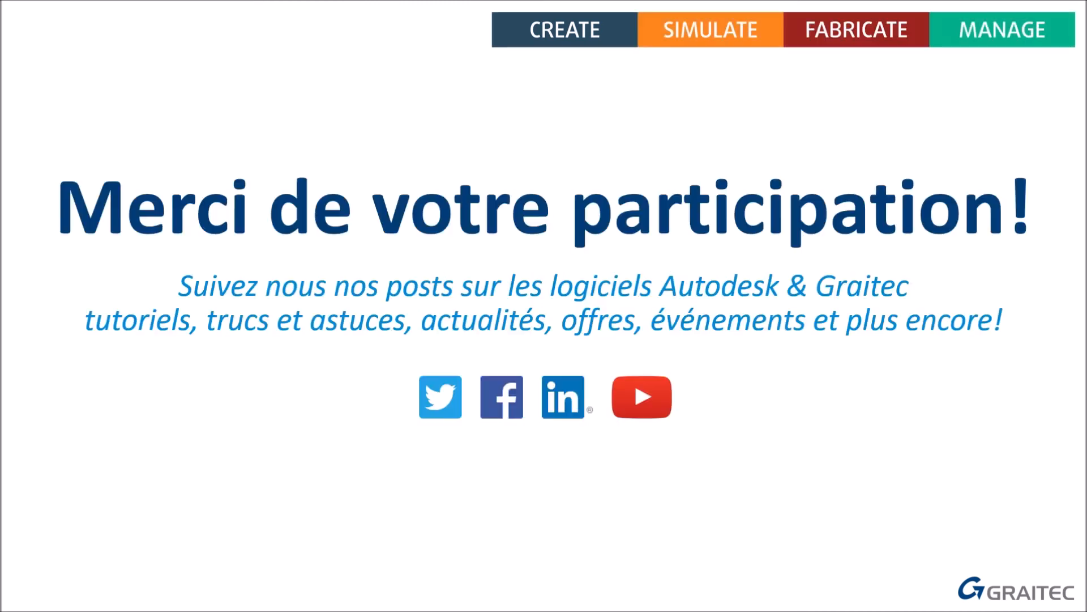